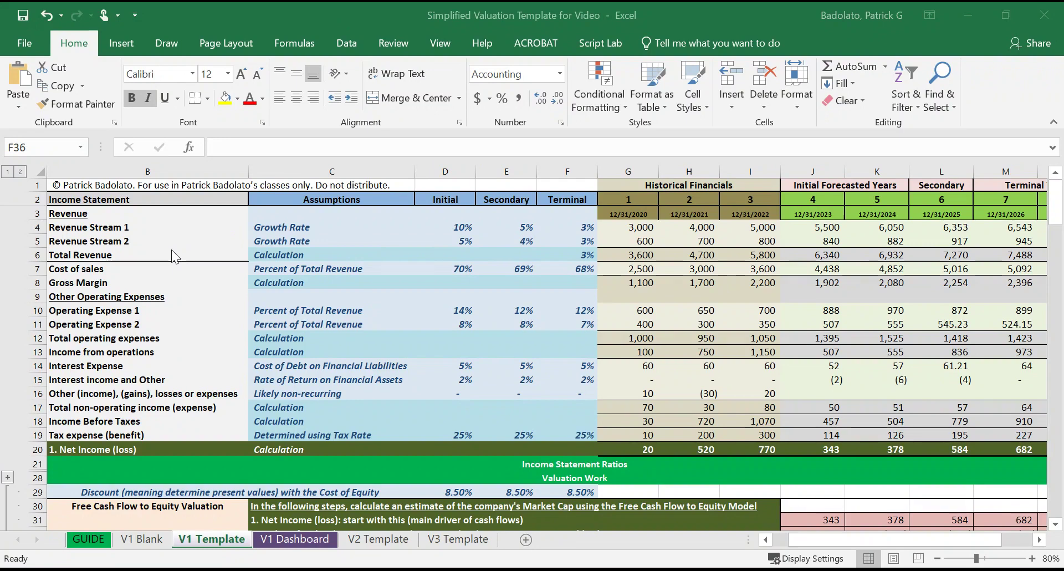
Step: Review the income statement line items in column B, from Revenue down to Operating Expense 2
drag(85, 216, 110, 431)
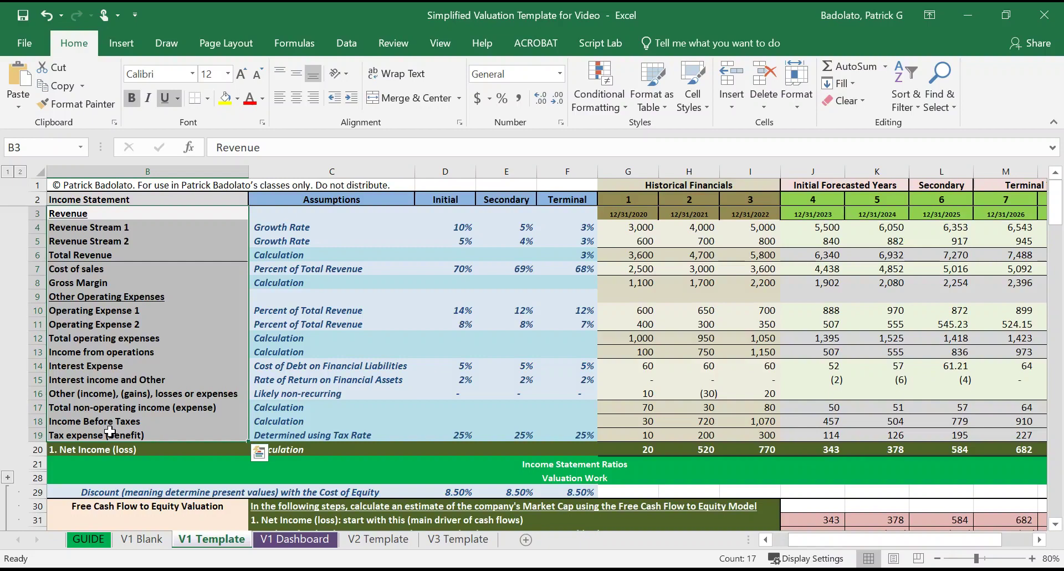
click(67, 312)
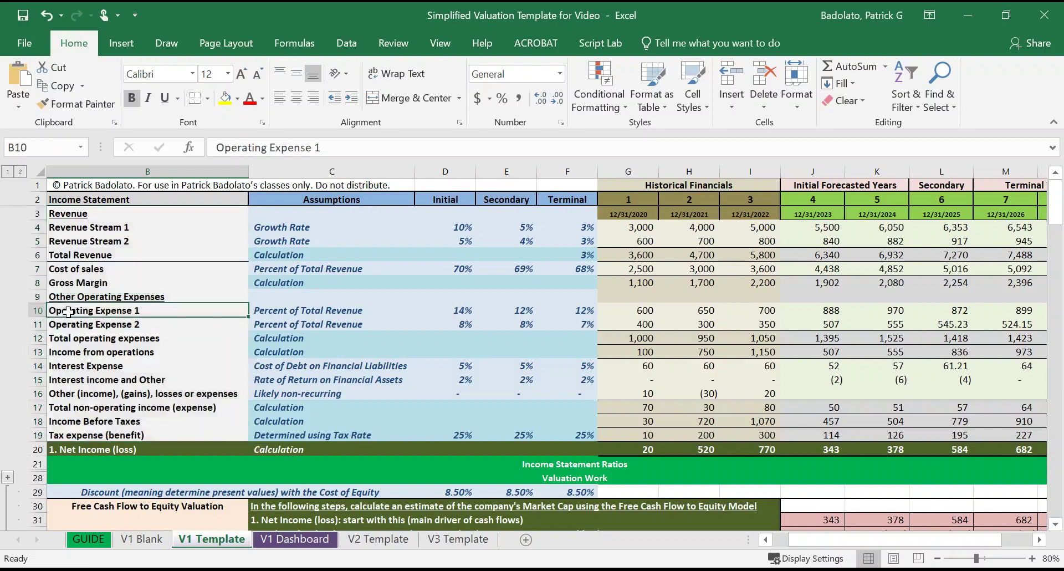
click(80, 227)
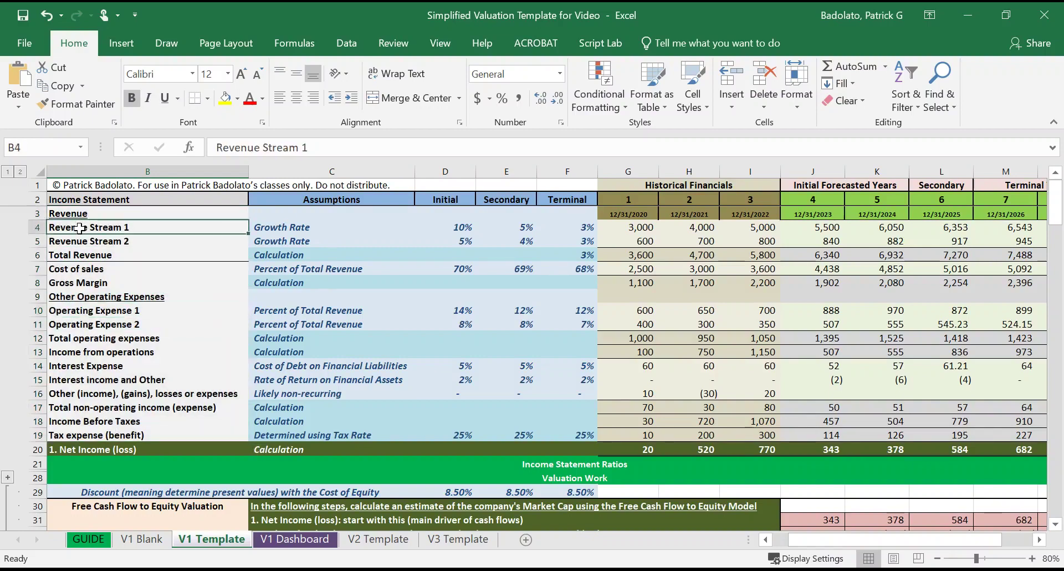
key(Down)
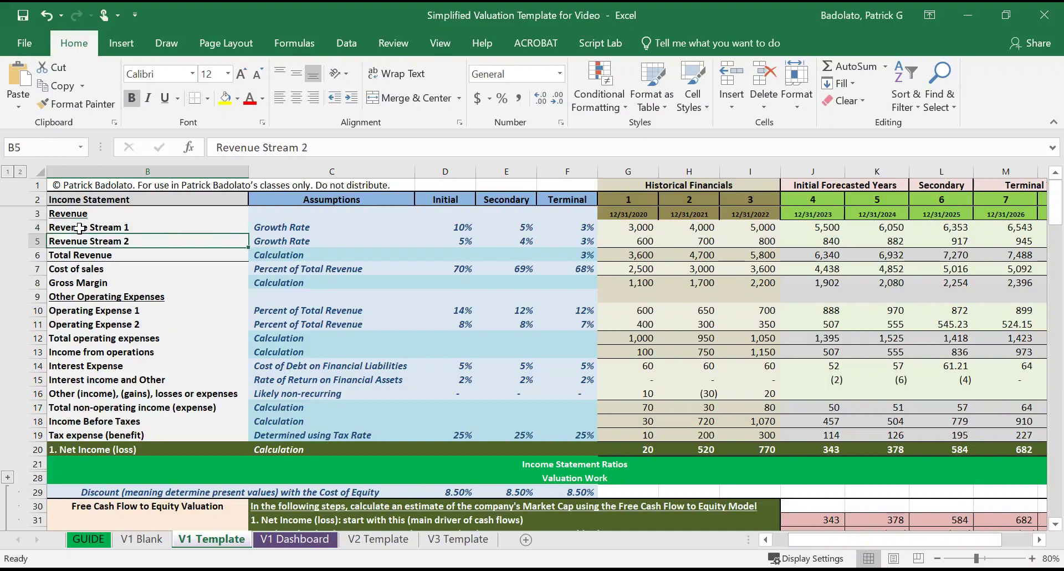
key(Down)
key(Down)
key(Down)
key(Down)
key(Down)
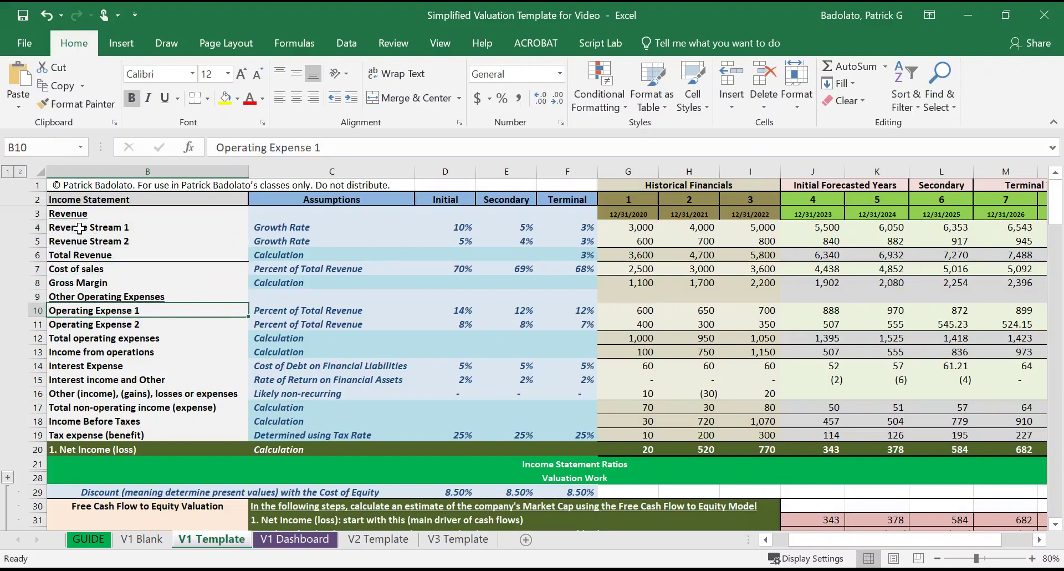
key(Down)
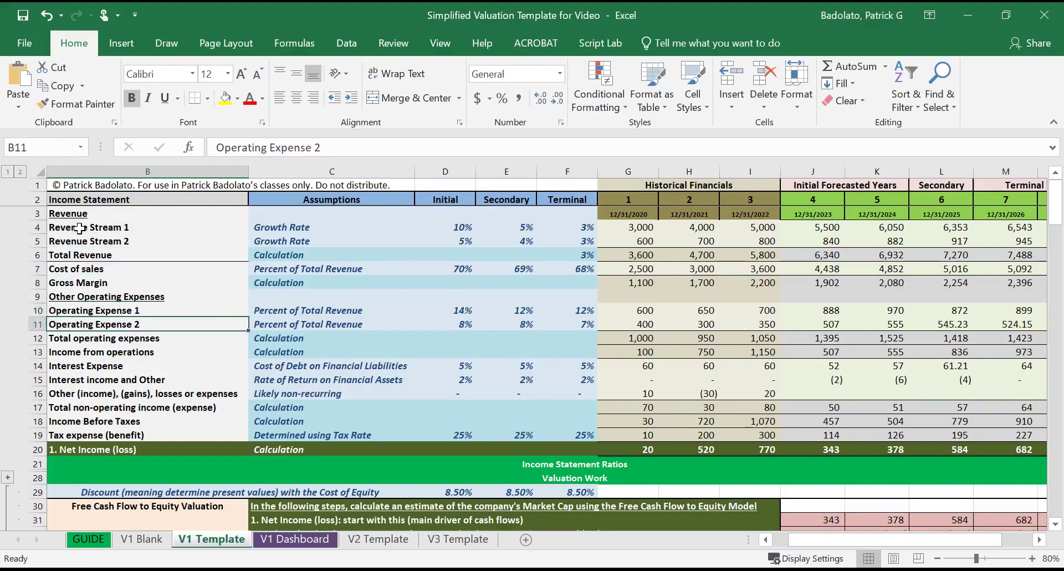
Step: Examine the Cost of sales and operating expense labels, returning up the income statement to Revenue Stream 1
key(Up)
key(Up)
key(Up)
key(Up)
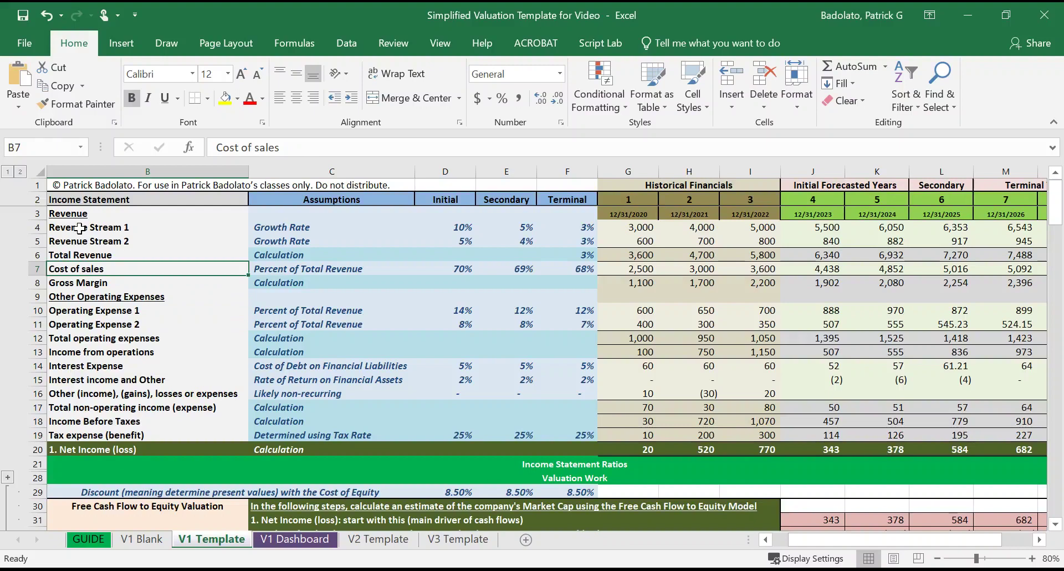
key(Down)
key(Down)
key(Down)
key(Down)
key(Down)
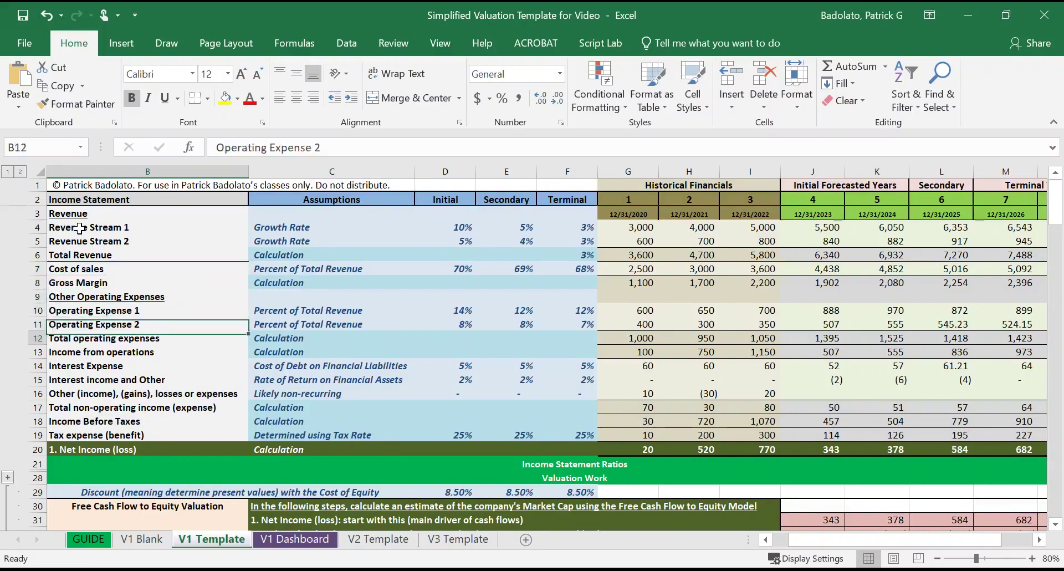
key(Up)
key(Up)
key(Up)
key(Up)
key(Up)
key(Up)
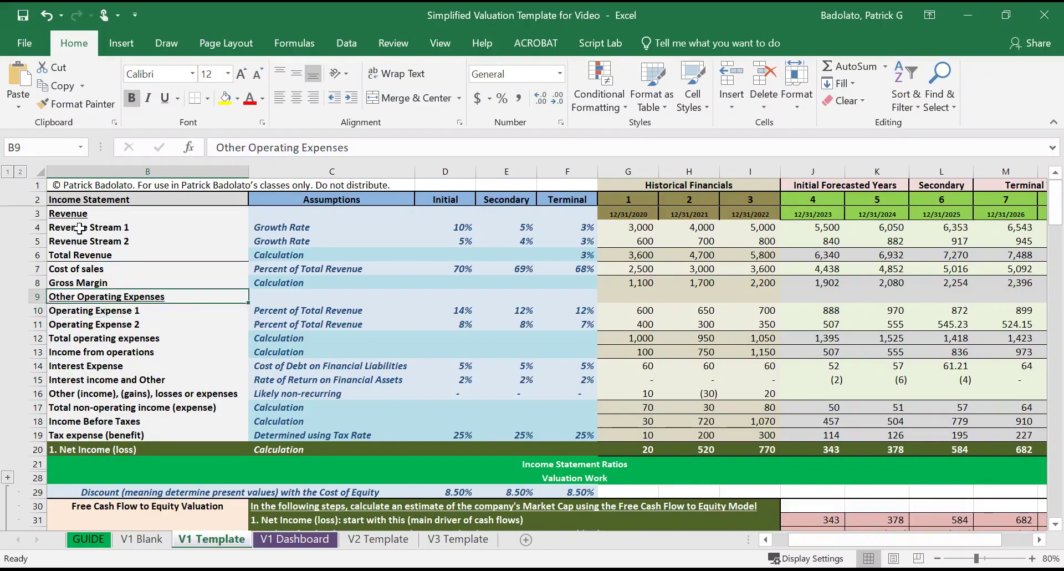
key(Up)
key(Up)
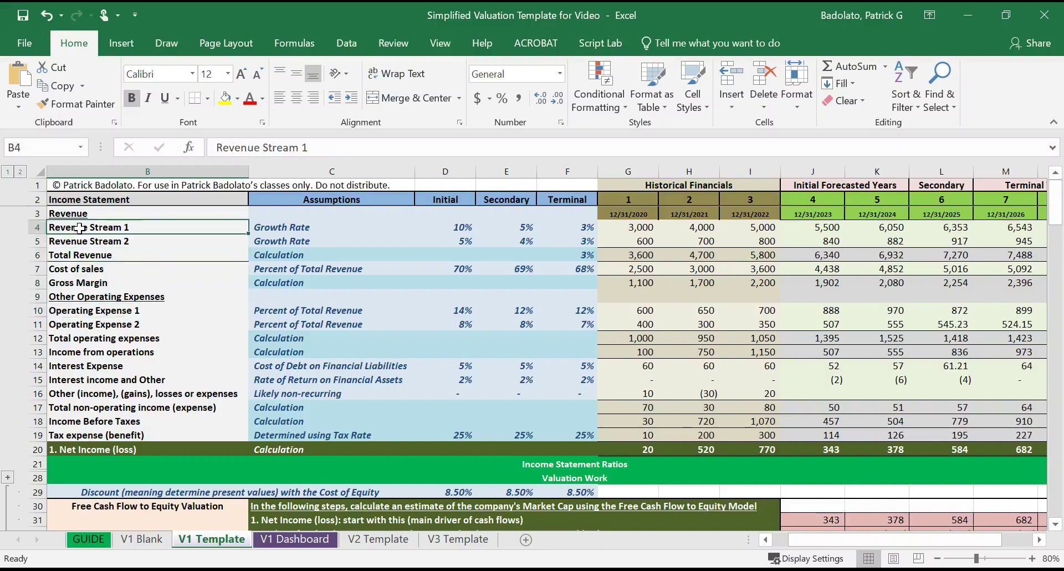
Step: Read down the income statement labels from Revenue through Total Revenue and Other Operating Expenses to Interest Expense
key(Up)
key(Down)
key(Down)
key(Down)
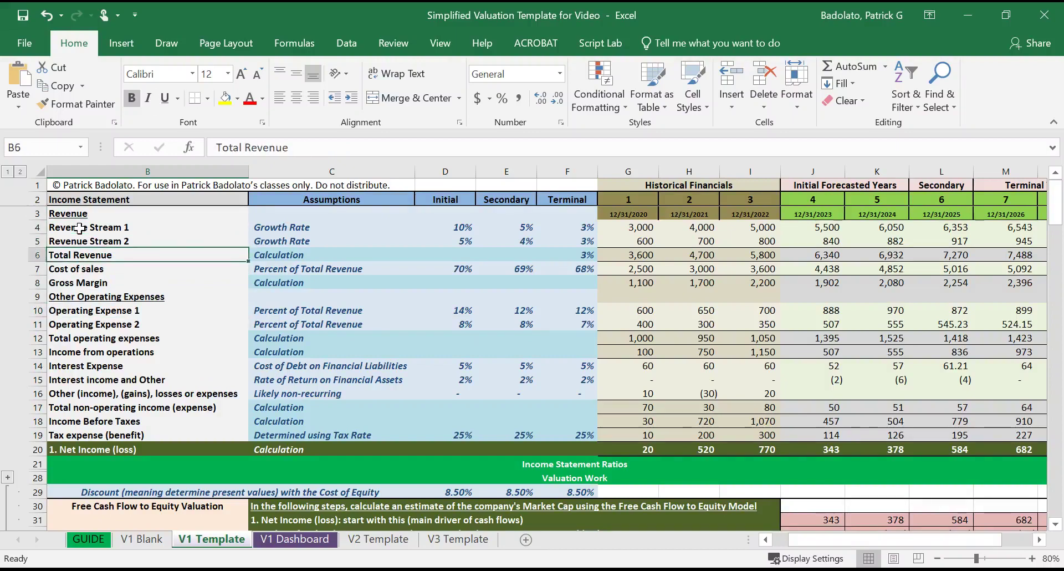
key(Down)
key(Down)
key(Down)
key(Down)
key(Down)
key(Down)
key(Down)
key(Down)
key(Down)
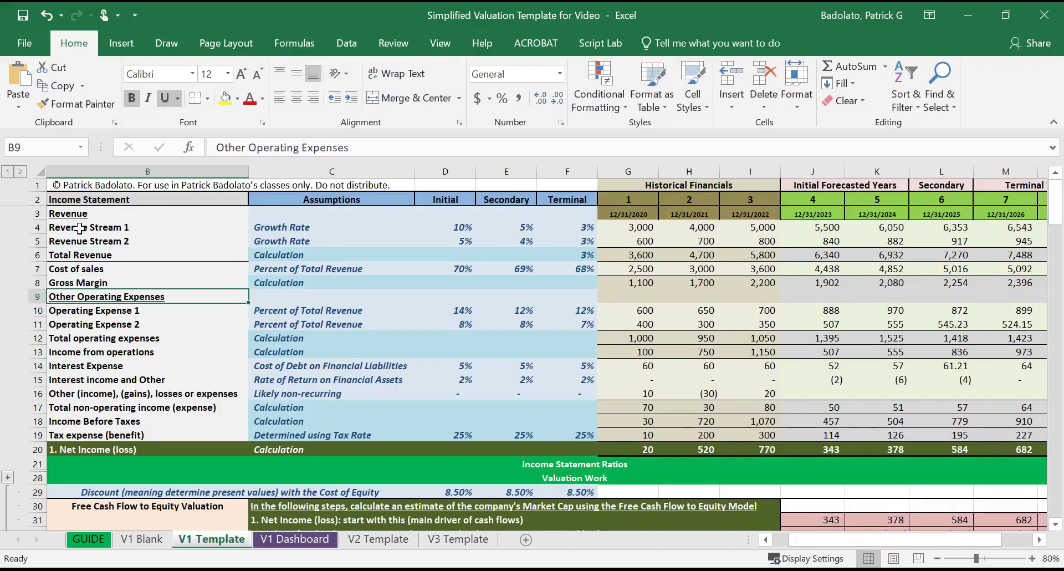
Step: Compare the Income from operations, Interest Expense and Interest income and Other rows with the two operating expense rows
key(Up)
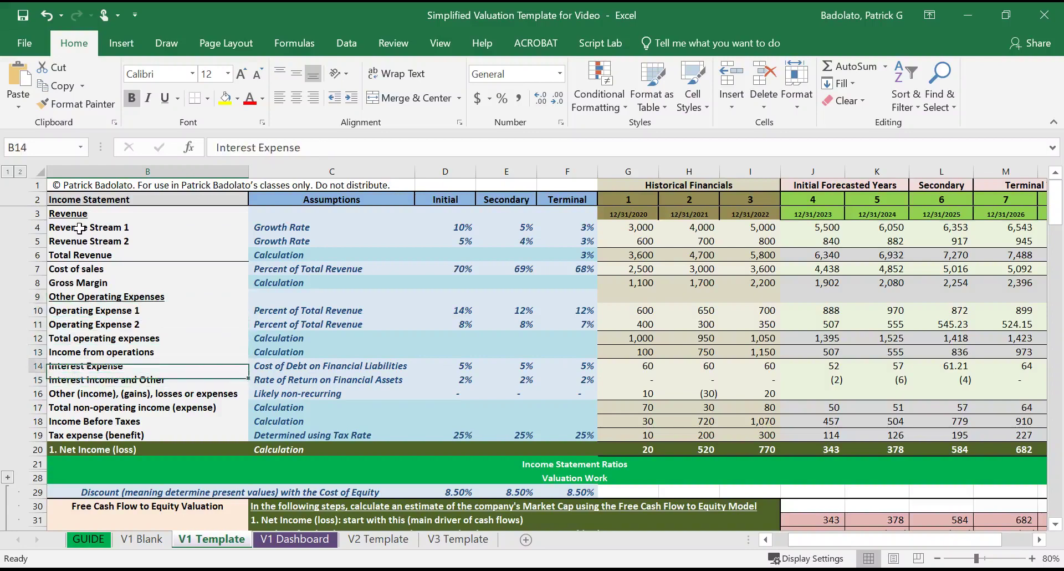
key(Up)
key(Up)
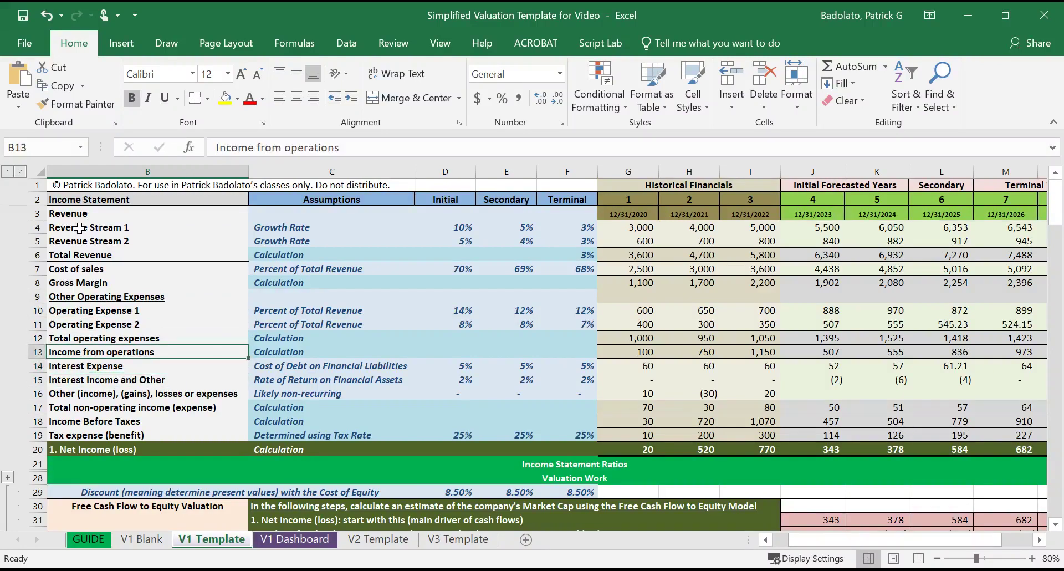
key(Down)
key(Down)
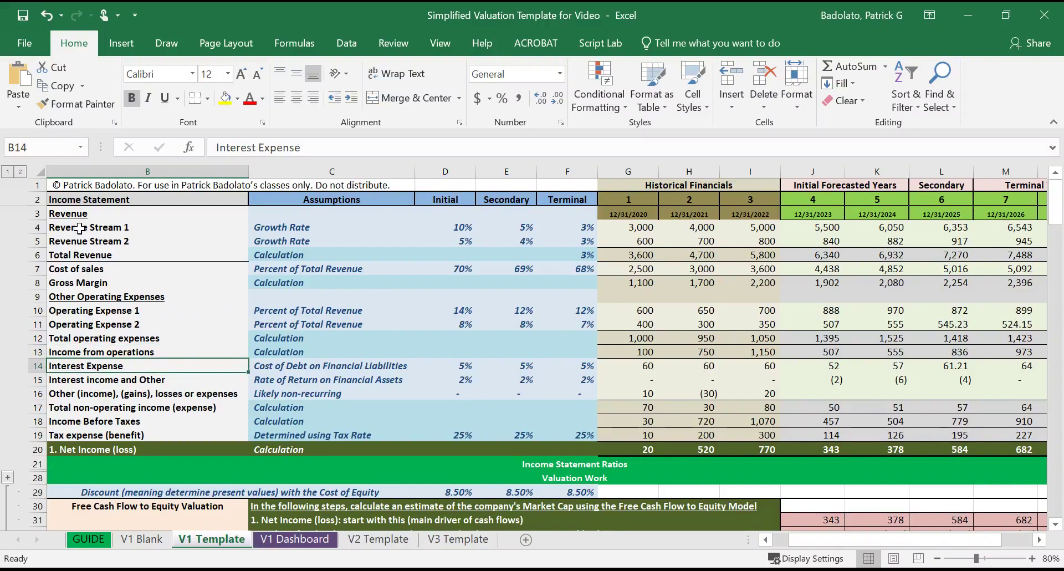
key(Down)
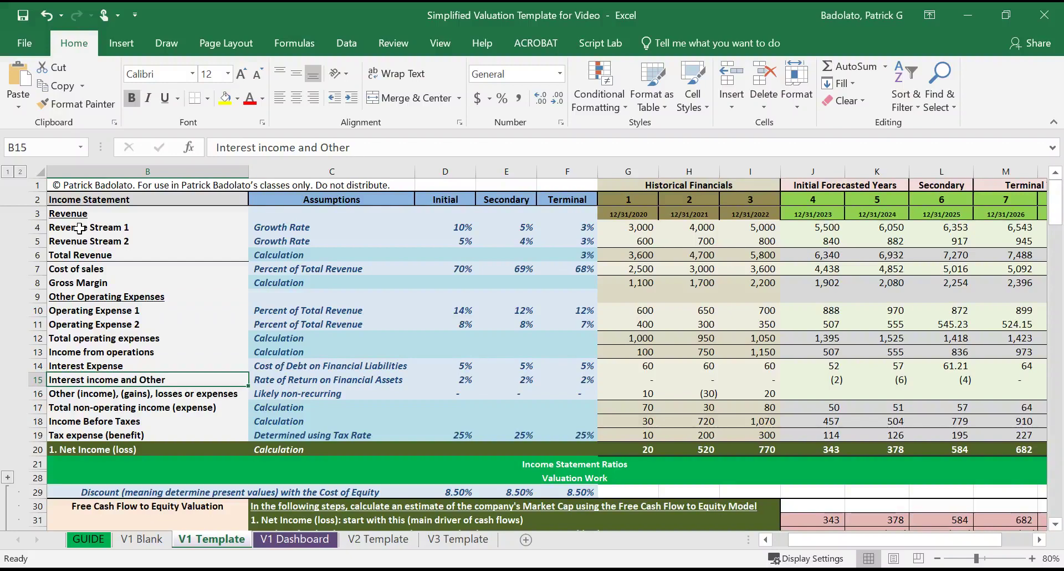
key(Up)
key(Up)
key(Up)
key(Up)
key(Up)
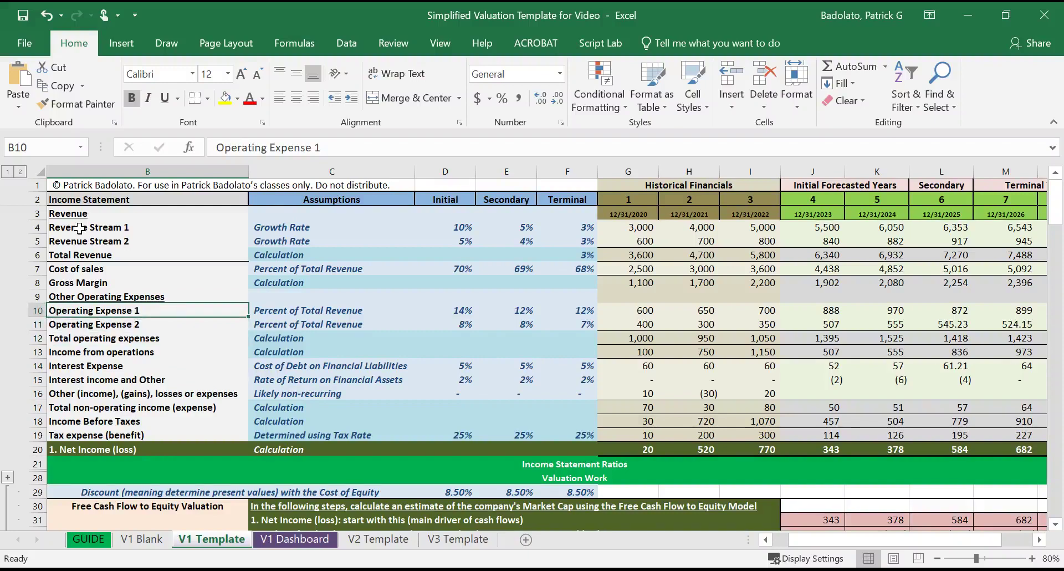
key(Down)
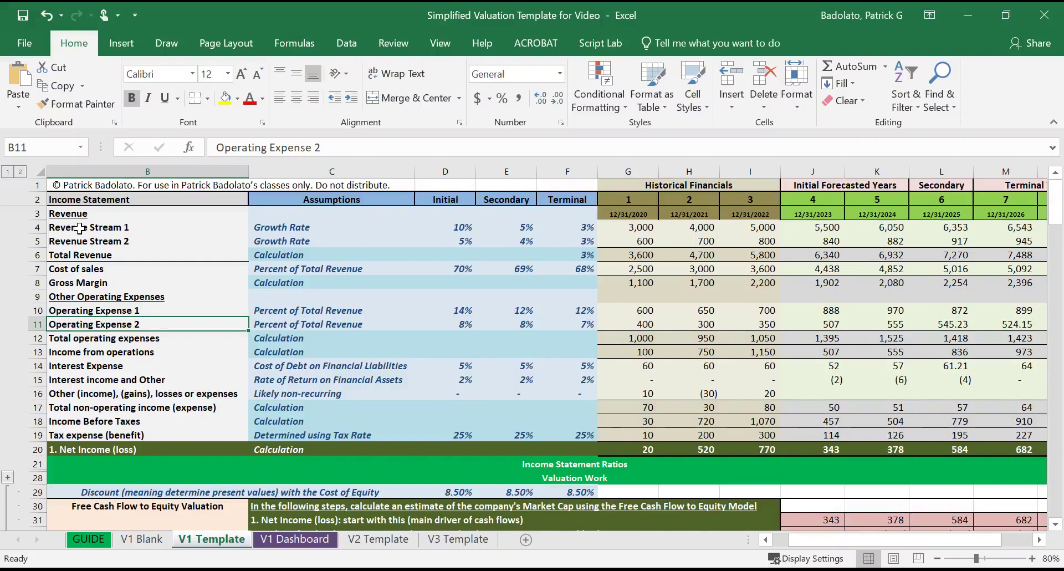
Step: Examine the Assumptions column entries from the operating expenses up to Revenue Stream 1
key(Right)
key(Up)
key(Up)
key(Up)
key(Up)
key(Up)
key(Up)
key(Up)
key(Up)
key(Up)
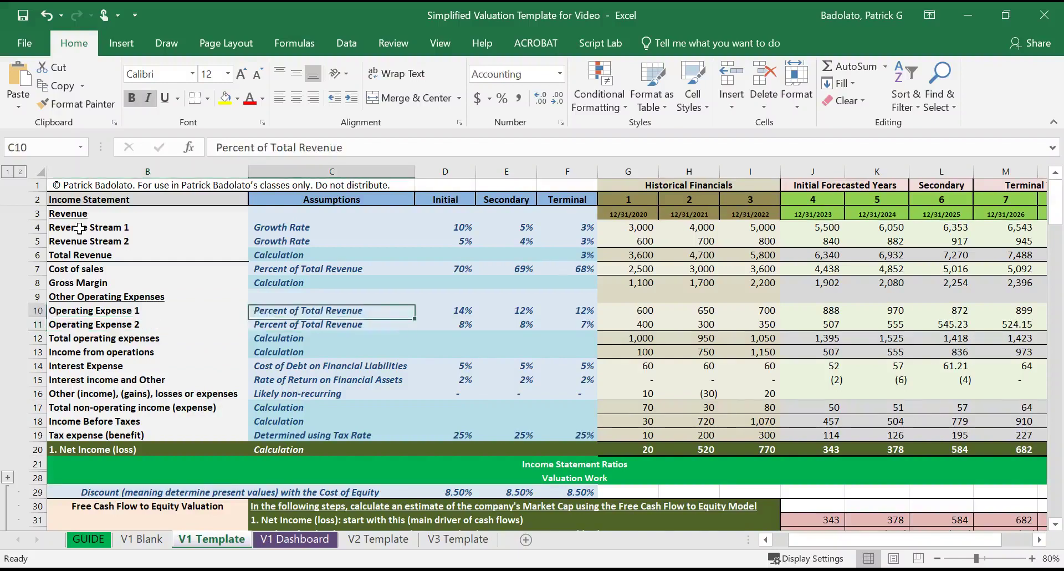
key(Down)
key(Down)
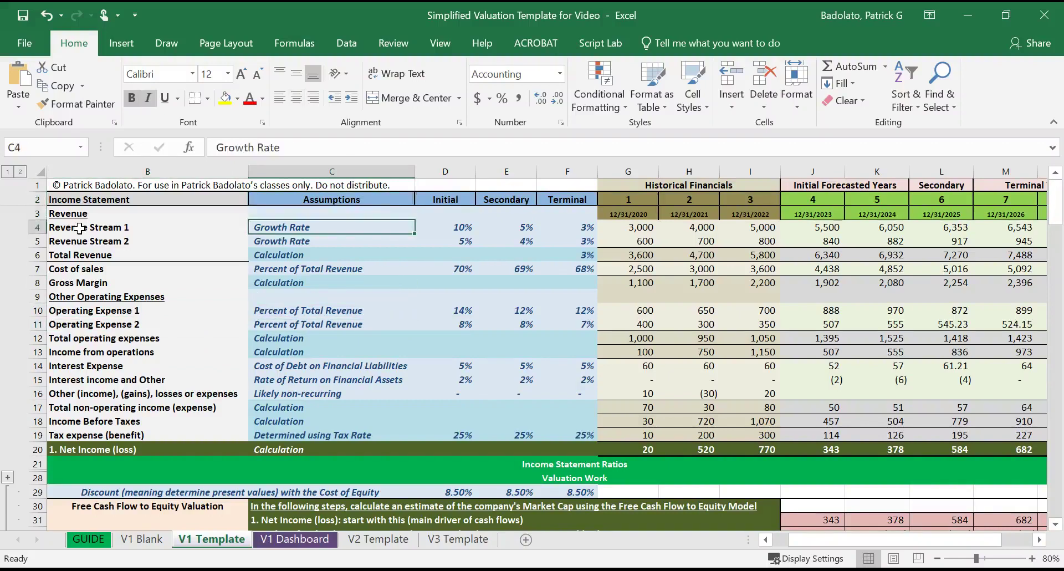
Step: Review the Initial, Secondary and Terminal growth rates for Revenue Stream 1 and the growth rate basis for Revenue Stream 2
key(Right)
key(Right)
key(Right)
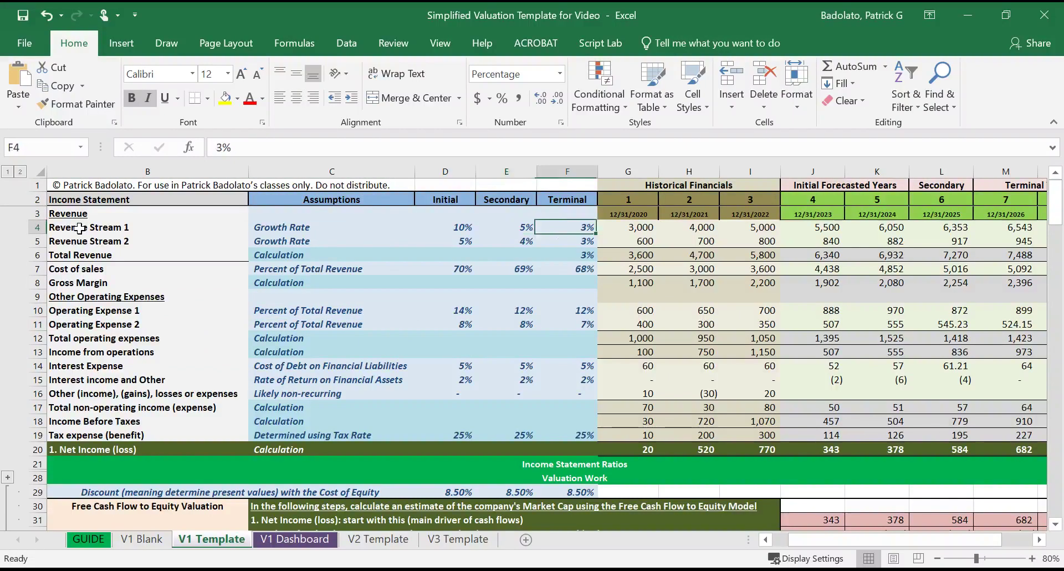
key(Left)
key(Left)
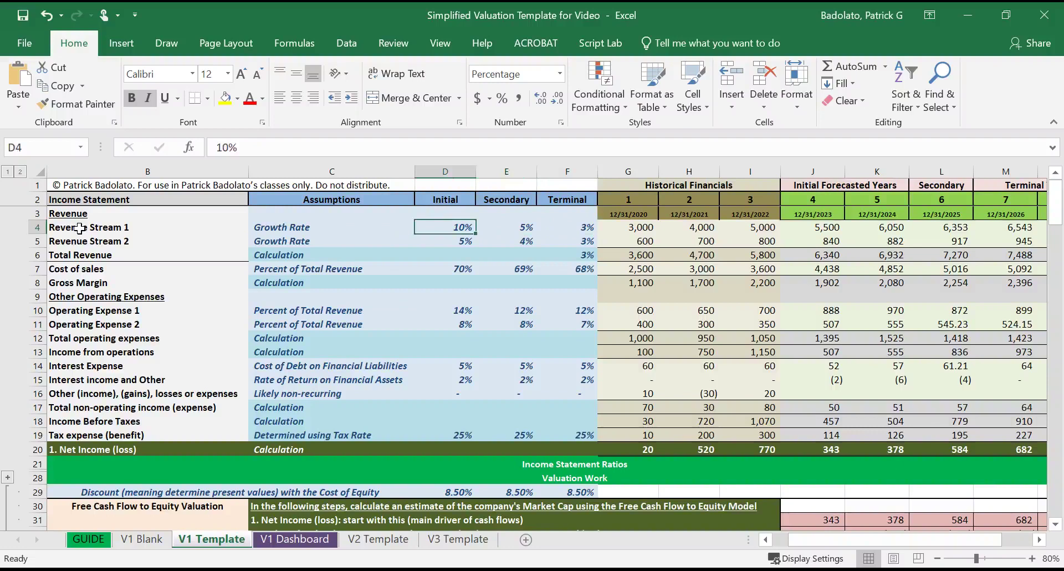
key(Left)
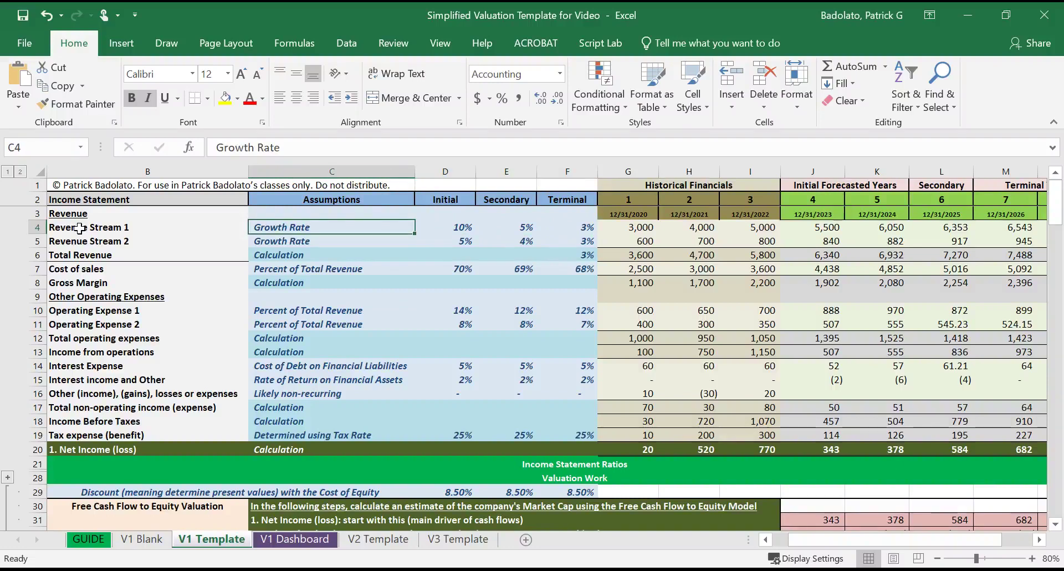
key(Down)
key(Up)
key(Down)
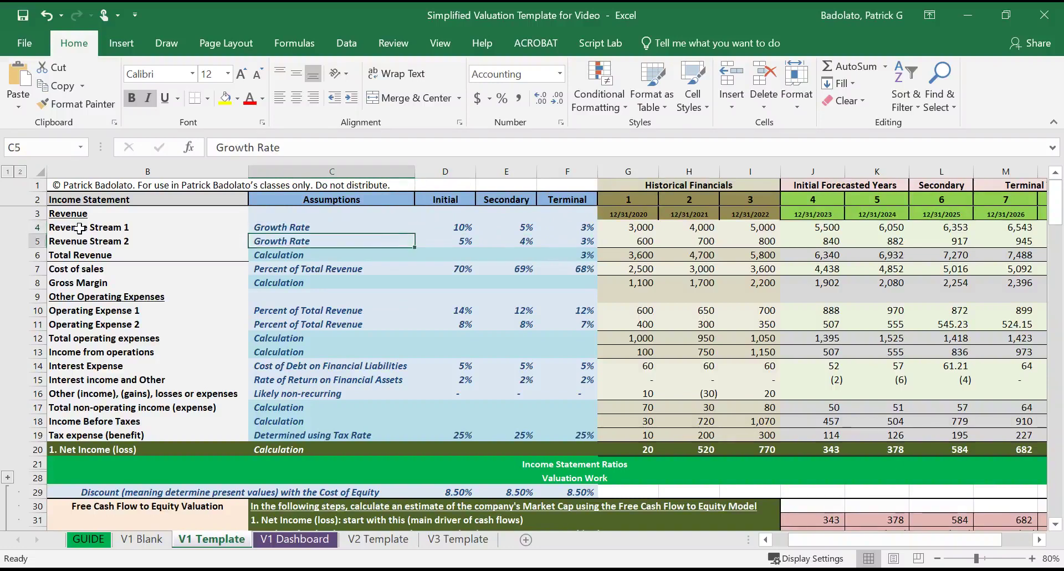
key(Down)
key(Up)
key(Up)
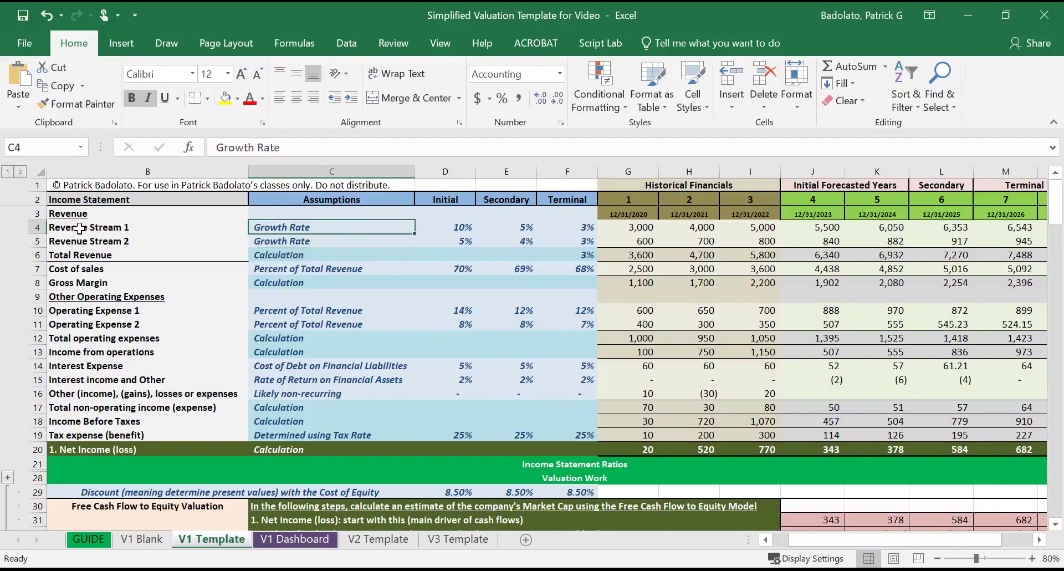
key(Down)
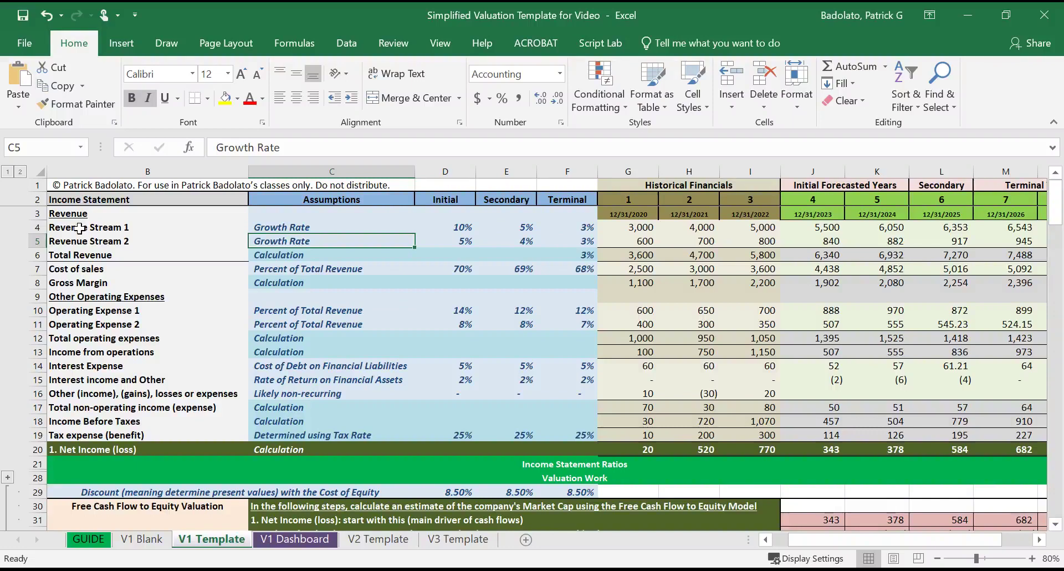
Step: Read the forecasting bases in the Assumptions column from Total Revenue through Operating Expense 2
key(Down)
key(Down)
key(Down)
key(Down)
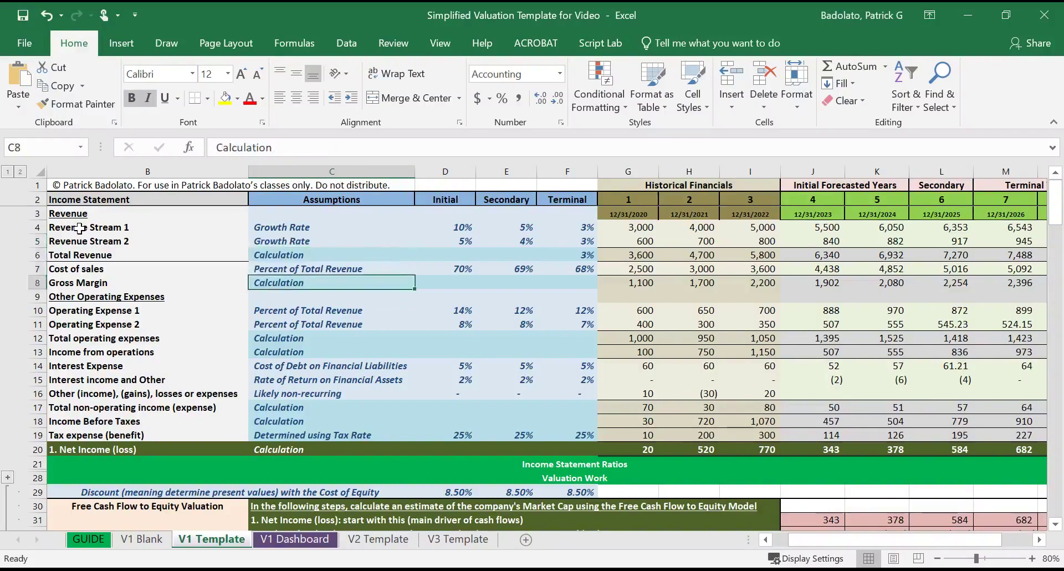
key(Down)
key(Down)
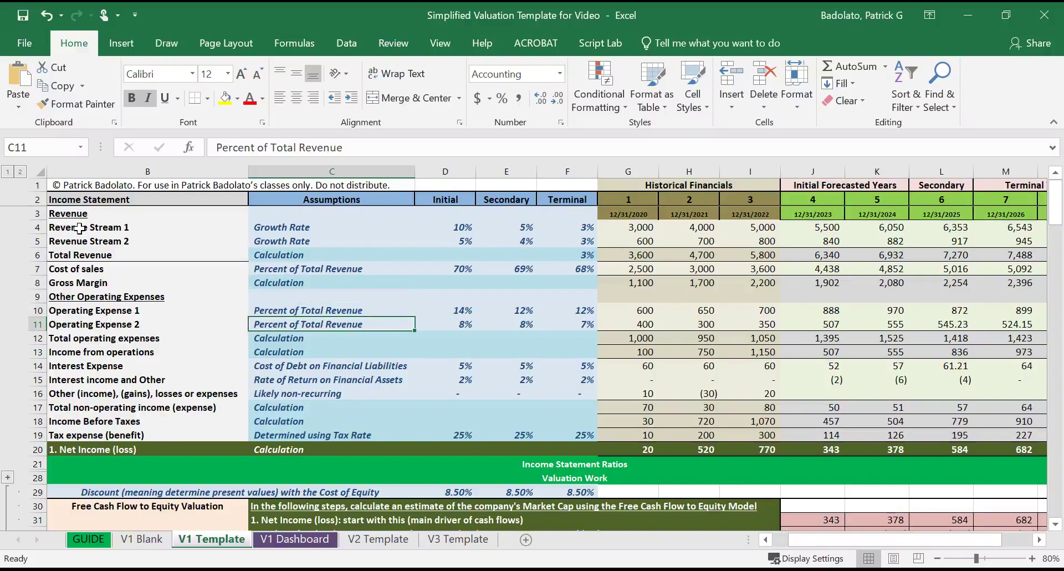
key(Up)
Step: Examine the percentage assumptions for Operating Expense 1 and Cost of sales, ending at Revenue Stream 1's Initial growth rate
key(Right)
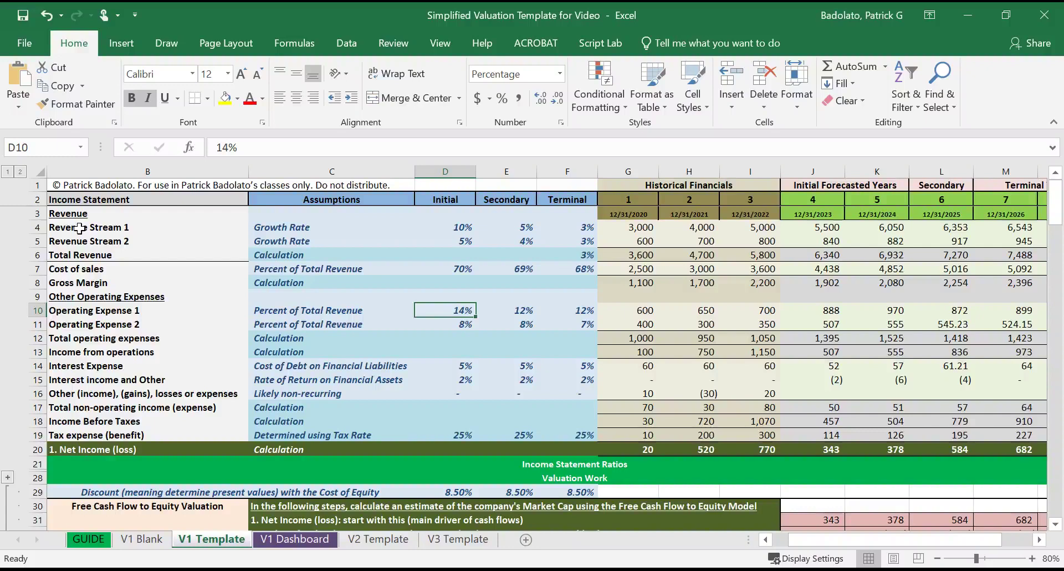
key(Right)
key(Up)
key(Up)
key(Up)
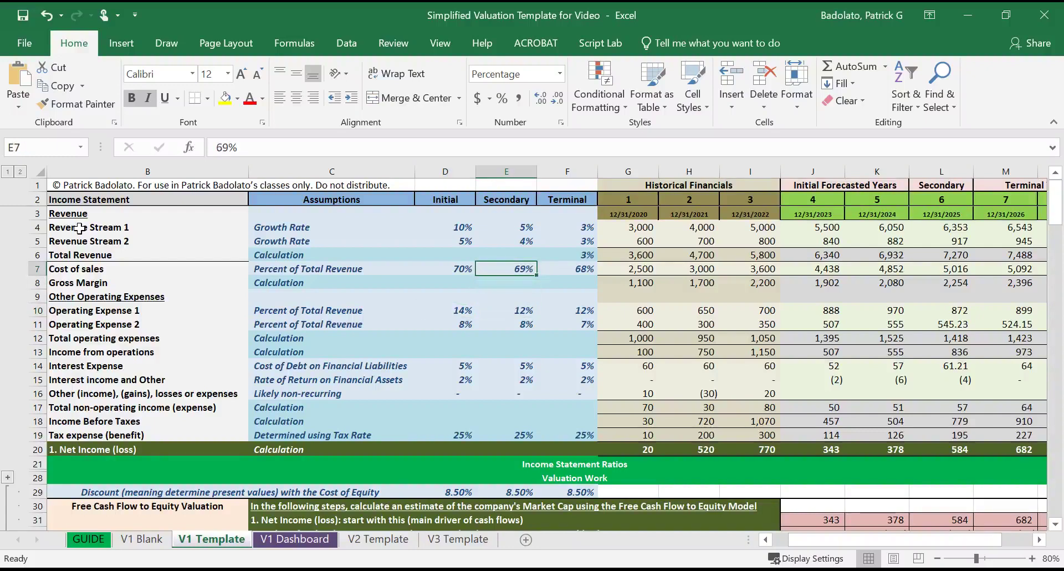
key(Left)
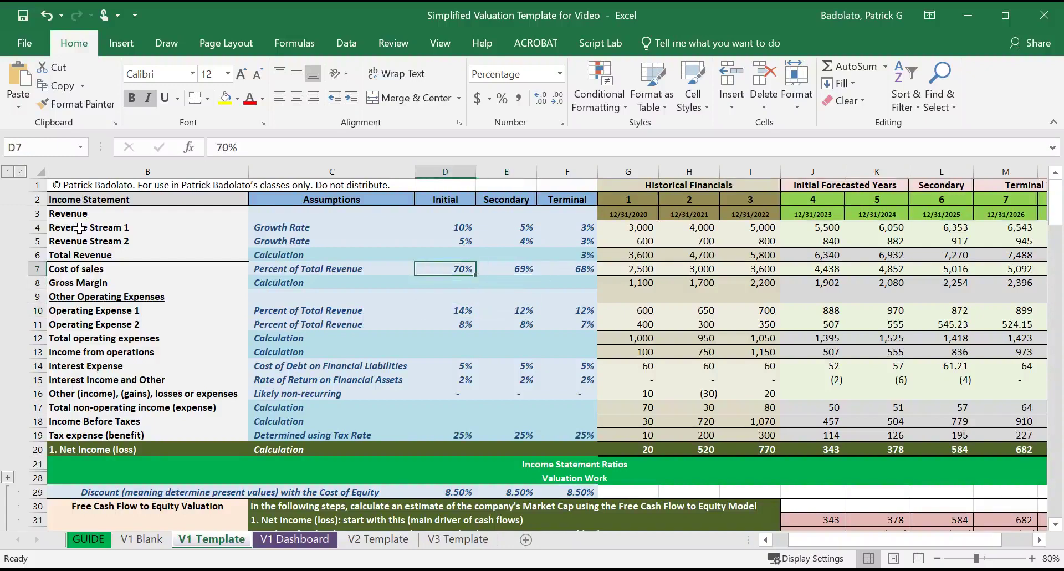
key(Up)
key(Up)
key(Up)
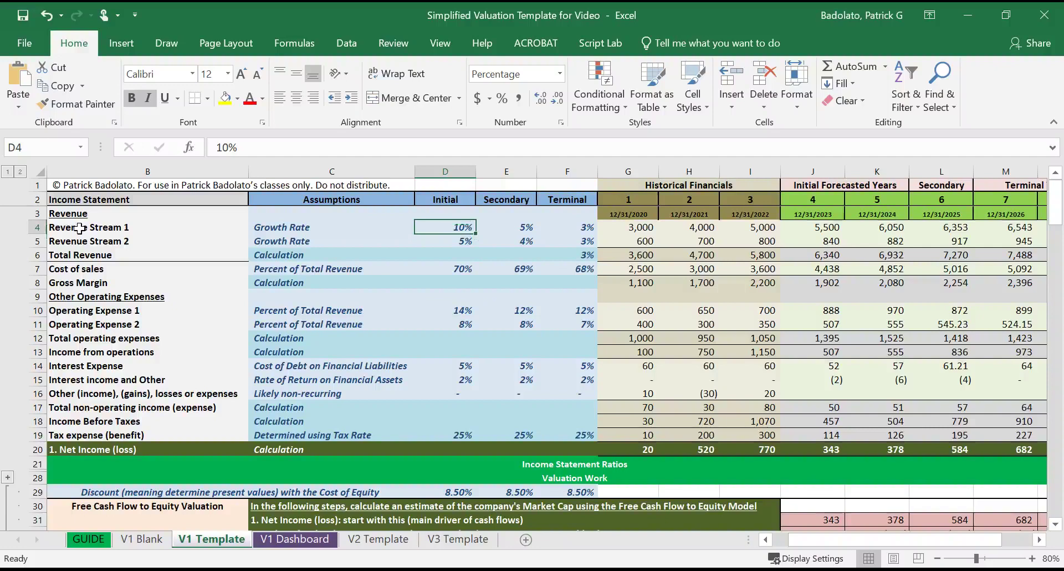
Step: Read the forecasting bases in the Assumptions column from Revenue Stream 2 down to Interest Expense
key(Down)
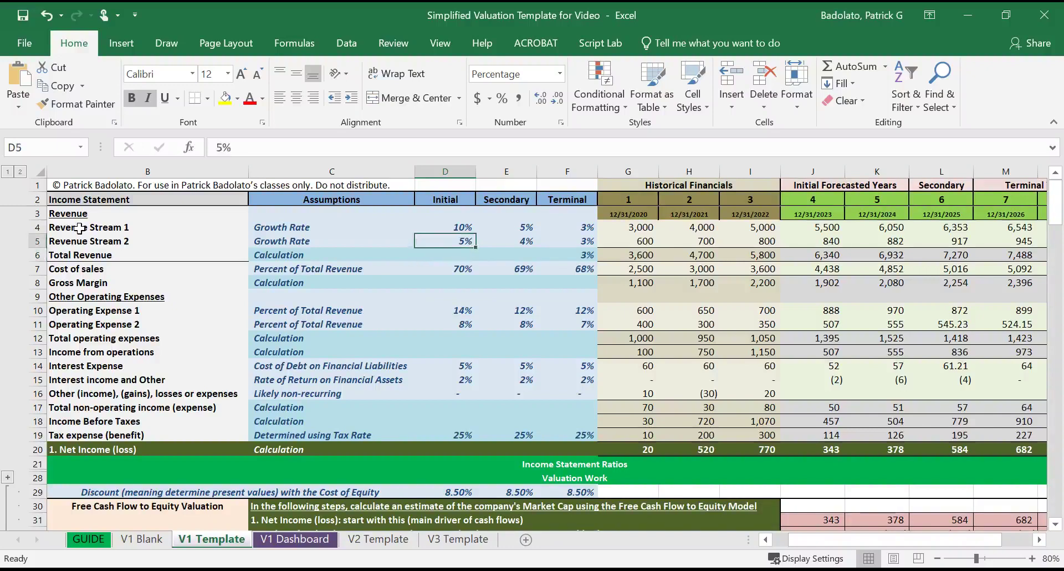
key(Left)
key(Left)
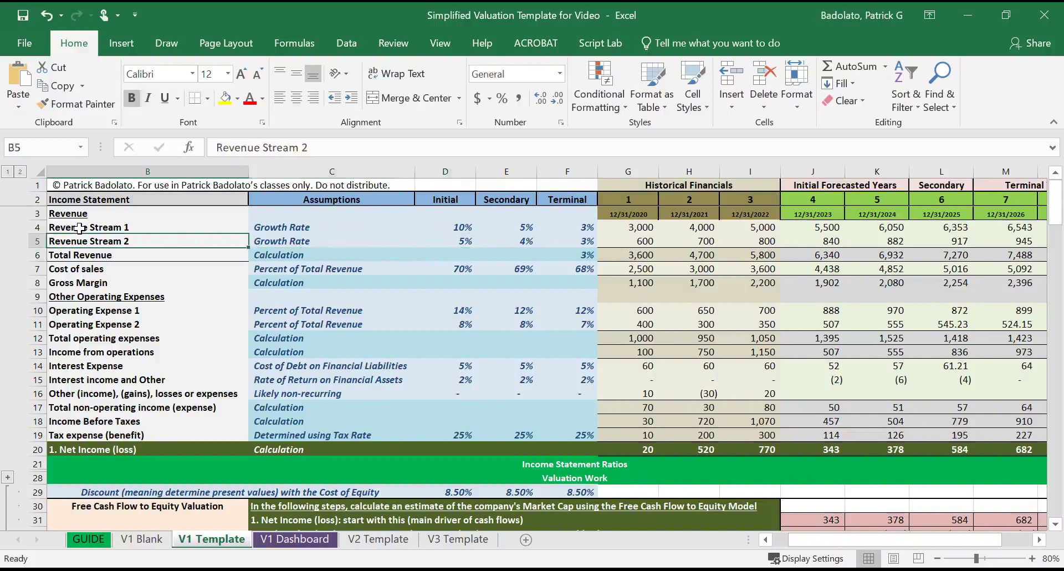
key(Down)
key(Right)
key(Up)
key(Down)
key(Down)
key(Down)
key(Down)
key(Down)
key(Down)
key(Down)
key(Down)
key(Down)
key(Down)
key(Down)
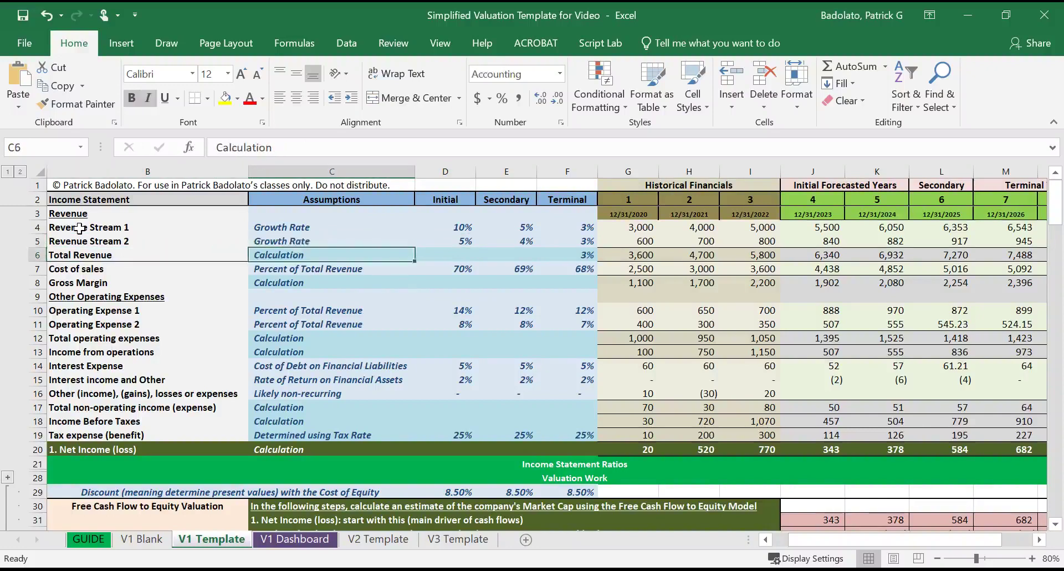
key(Up)
key(Up)
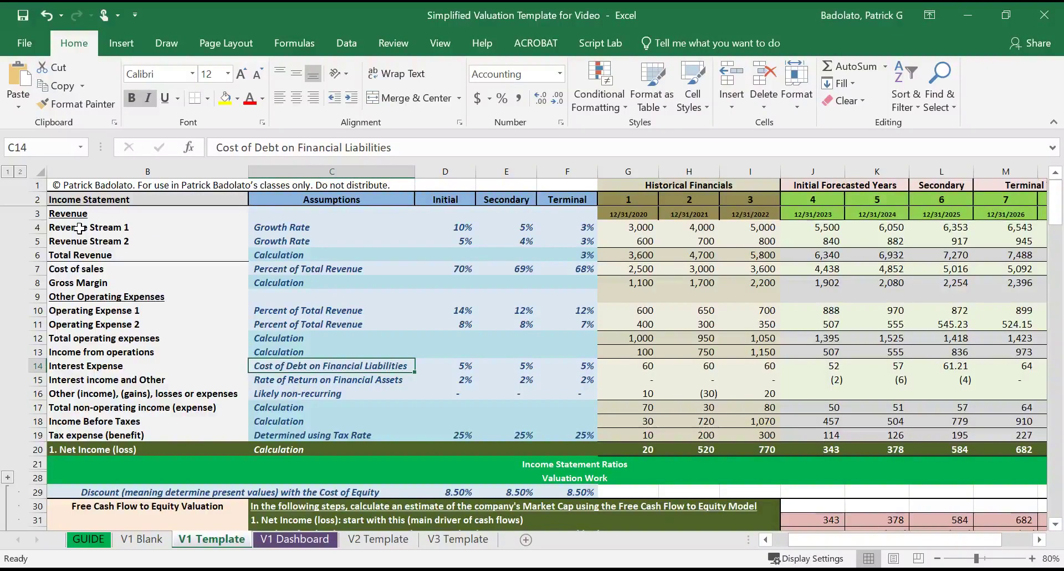
Step: Review the Initial and Secondary cost of debt rates for Interest Expense and the forecasting basis for Interest income and Other
key(Right)
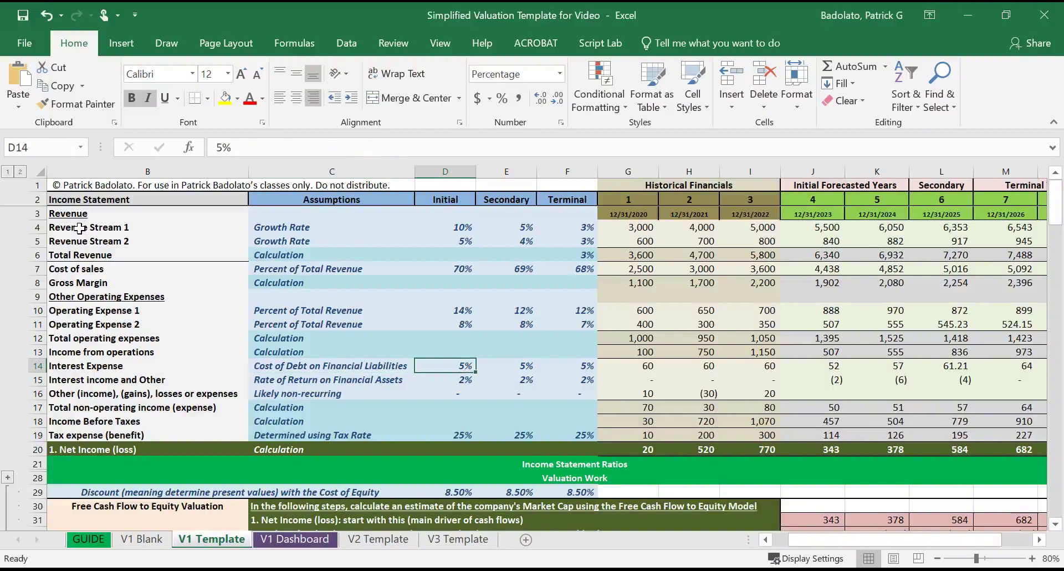
key(Right)
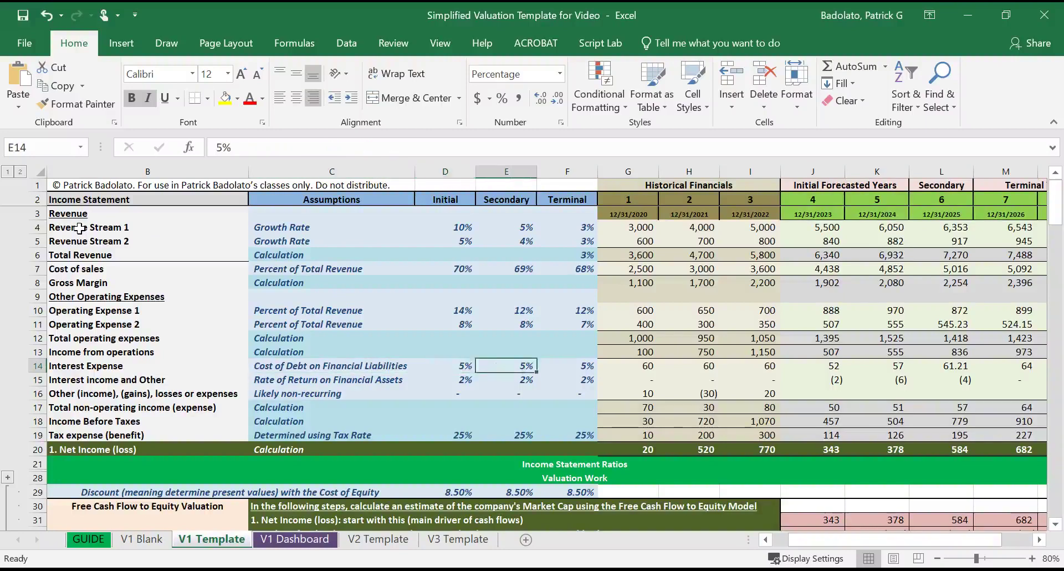
key(Left)
key(Left)
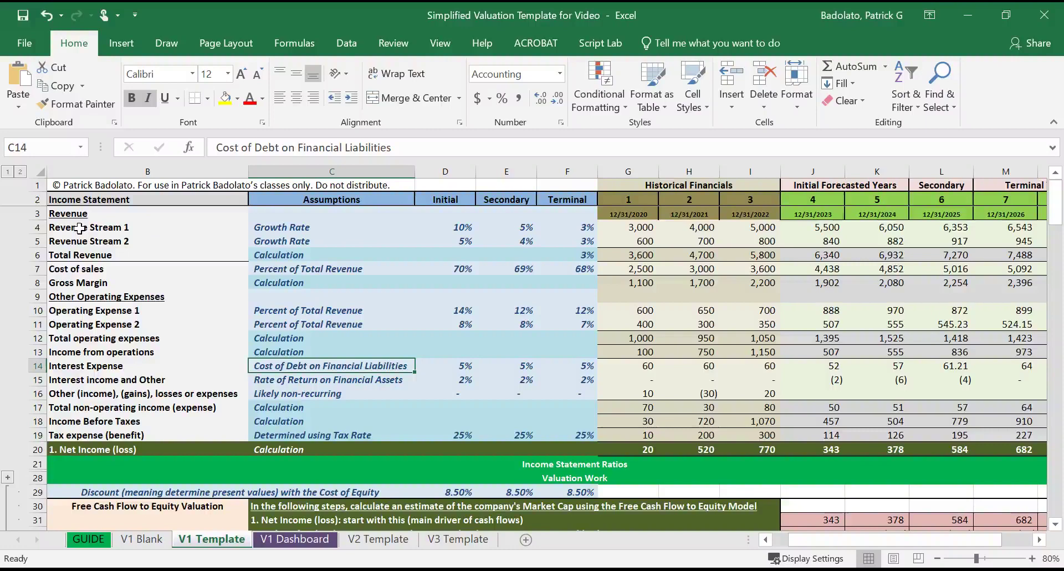
key(Down)
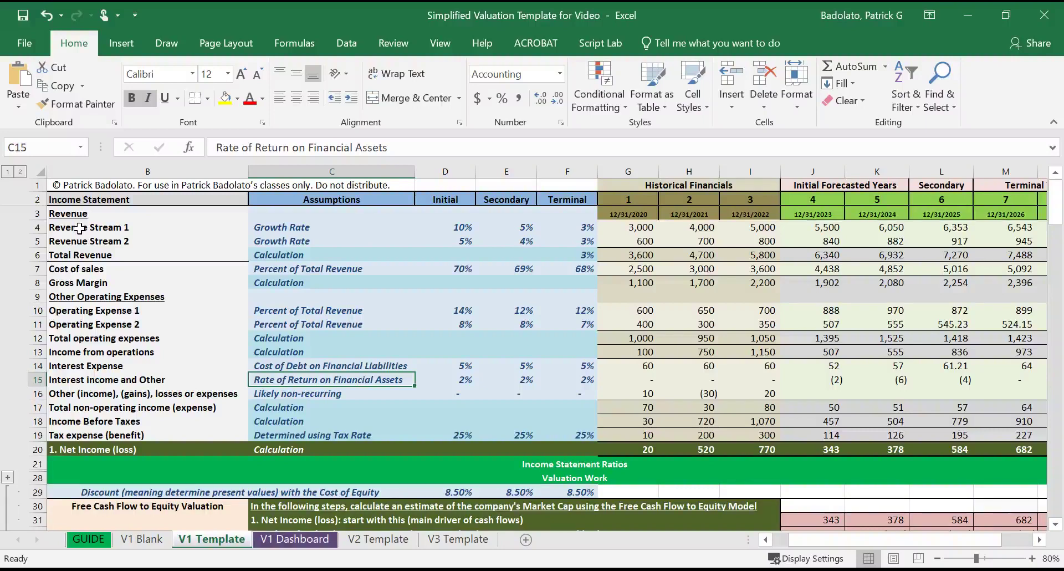
Step: Examine the Other (income), (gains), losses or expenses row from its assumption through the forecast rates to the historical figures
key(Down)
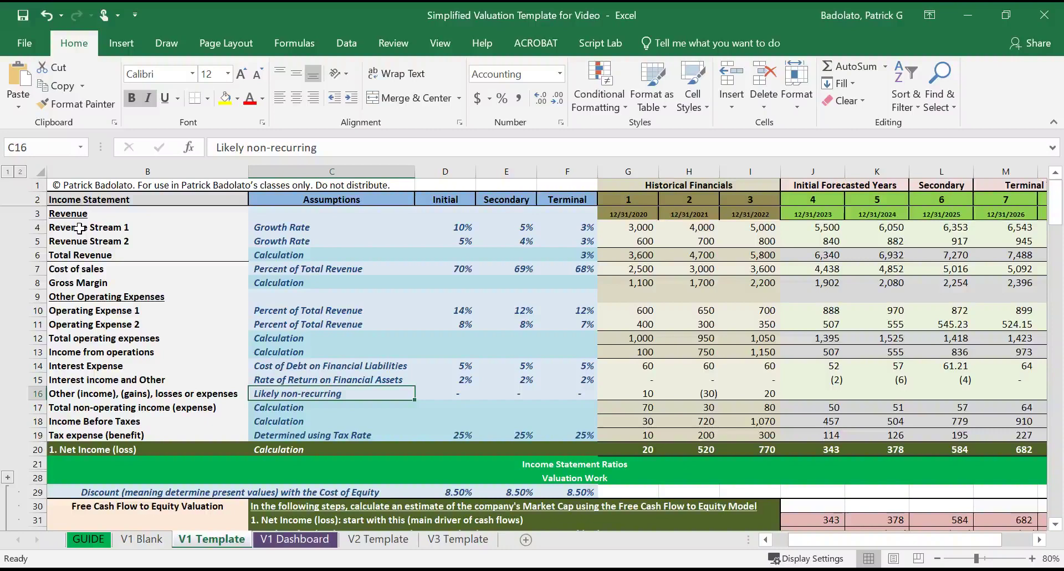
key(Right)
key(Right)
key(Right)
key(Right)
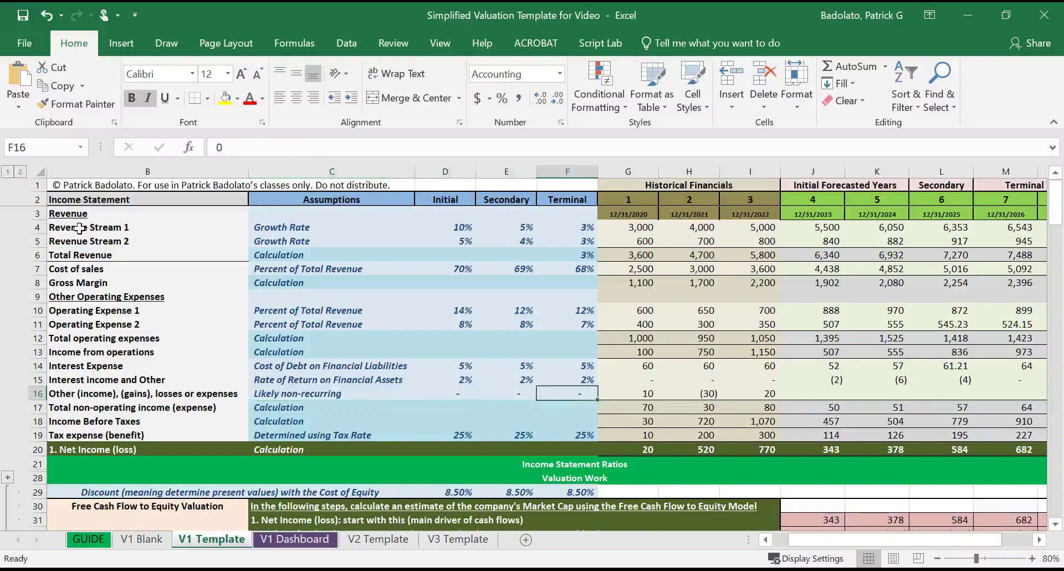
key(Right)
key(Right)
key(Left)
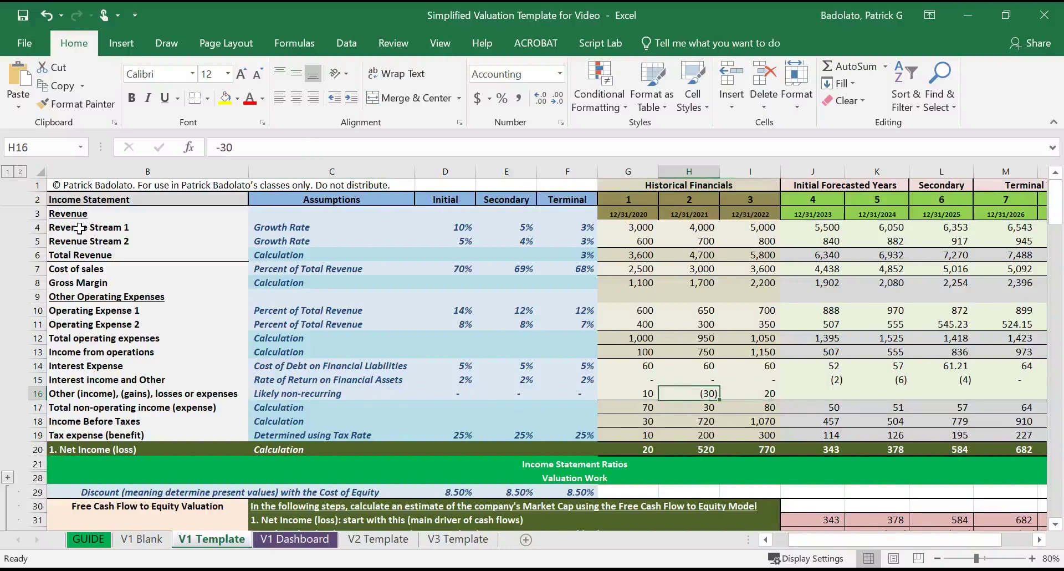
Step: Examine the year 2 historical figures from the Other (income), (gains), losses or expenses row up to Revenue Stream 1
key(Up)
key(Up)
key(Up)
key(Up)
key(Up)
key(Up)
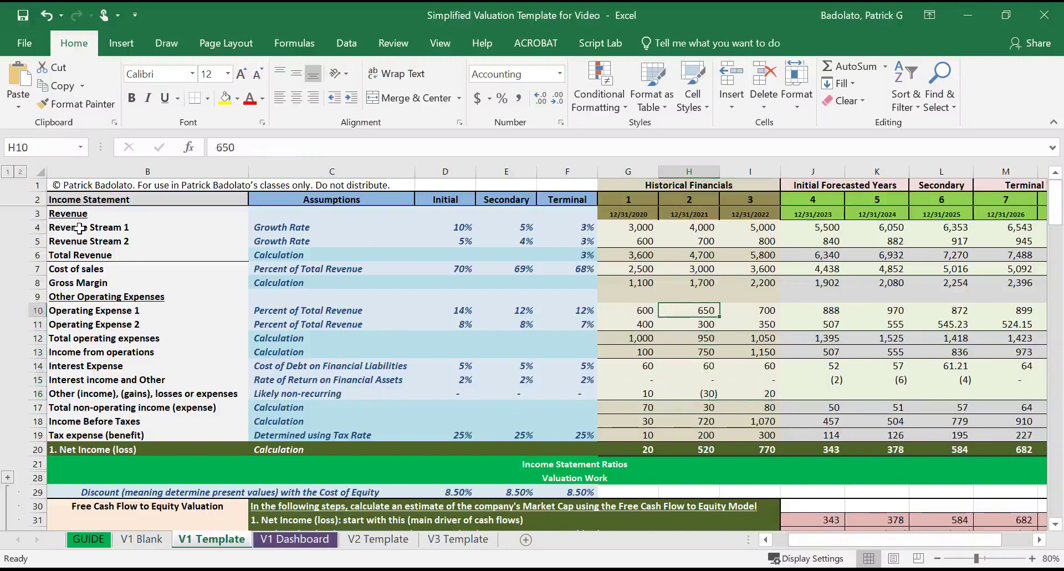
key(Up)
key(Up)
key(Up)
key(Up)
key(Up)
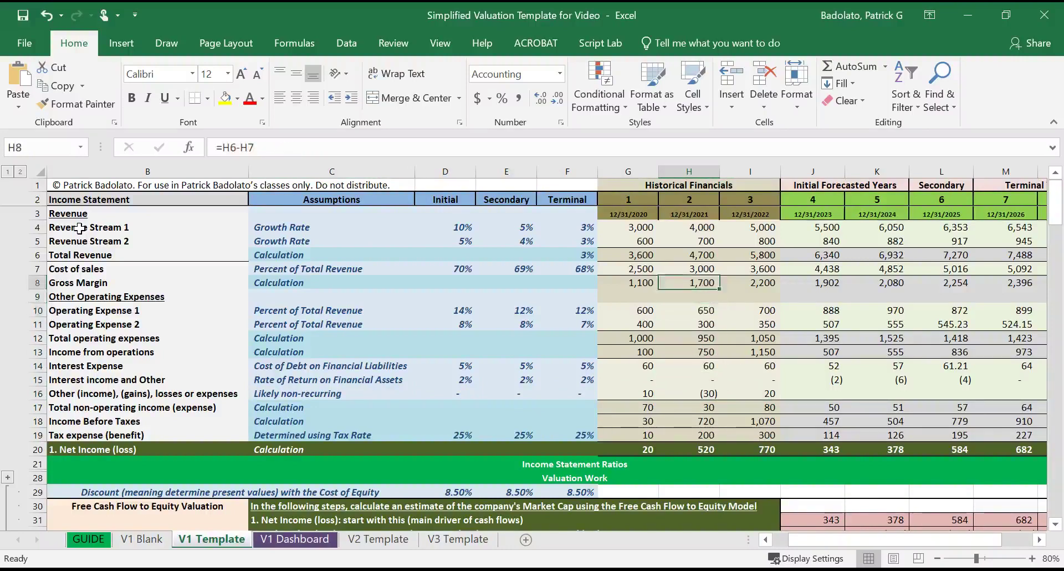
key(Up)
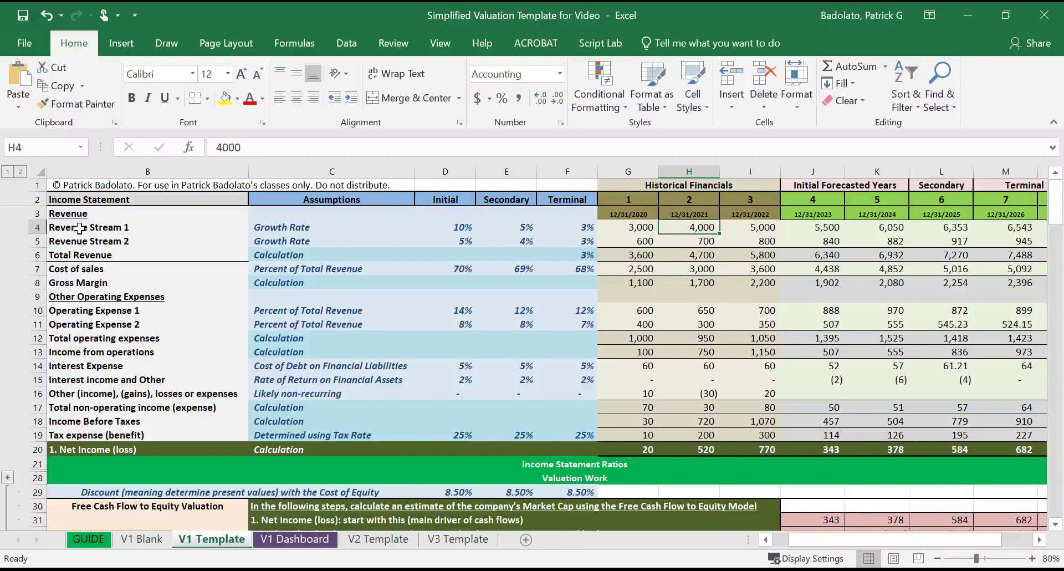
Step: Review the year 1 historical figures from Revenue Stream 1 down to Operating Expense 2, ending at that expense's year 2 figure
key(Left)
key(Down)
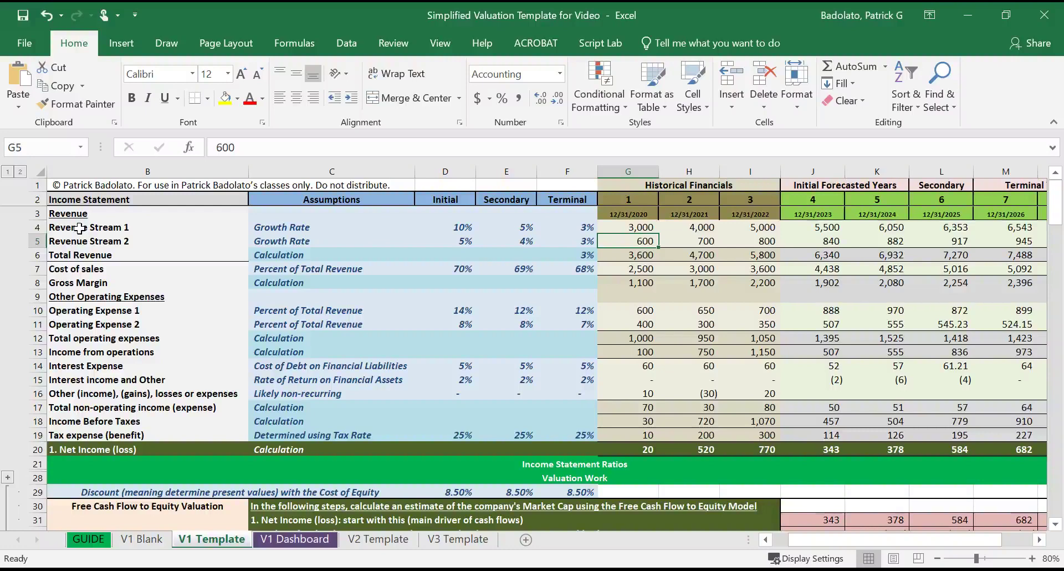
key(Up)
key(Down)
key(Down)
key(Down)
key(Down)
key(Down)
key(Down)
key(Down)
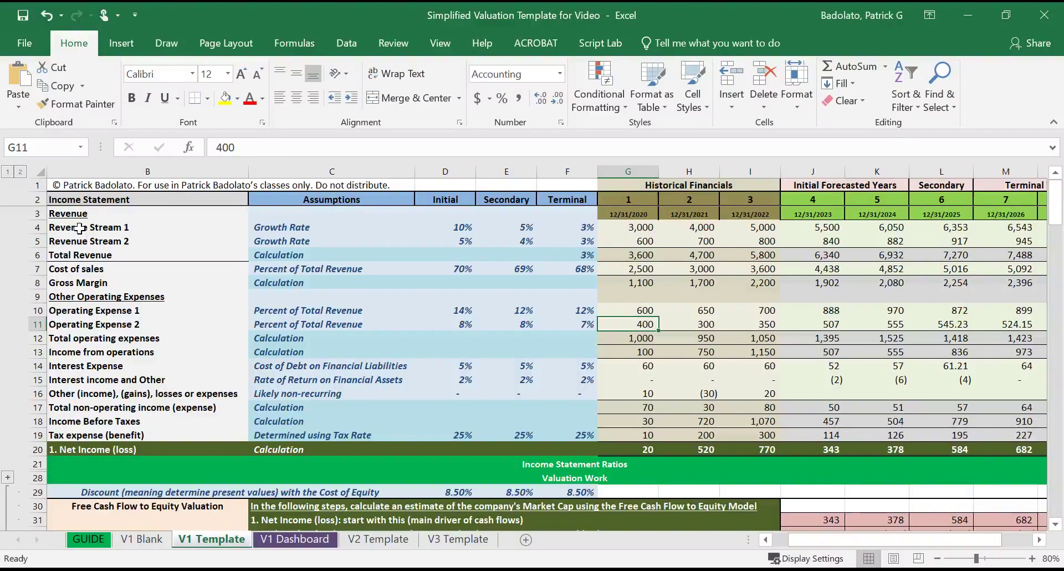
key(Right)
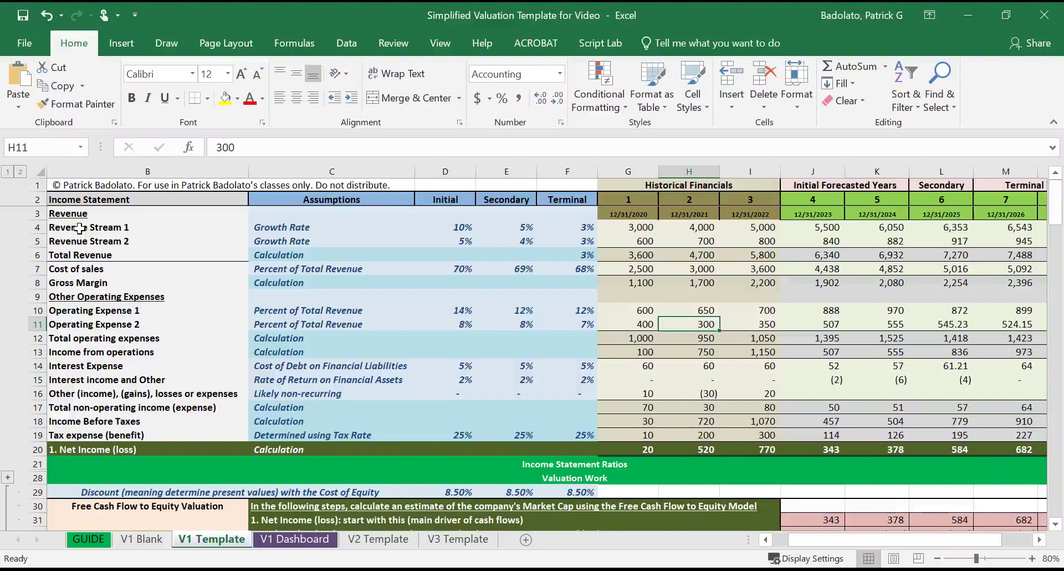
Step: Trace the year 2 historical column from its header down through Gross Margin and the expense rows to Net Income (loss)
key(Up)
key(Up)
key(Up)
key(Up)
key(Up)
key(Up)
key(Up)
key(Up)
key(Up)
key(Up)
key(Down)
key(Down)
key(Down)
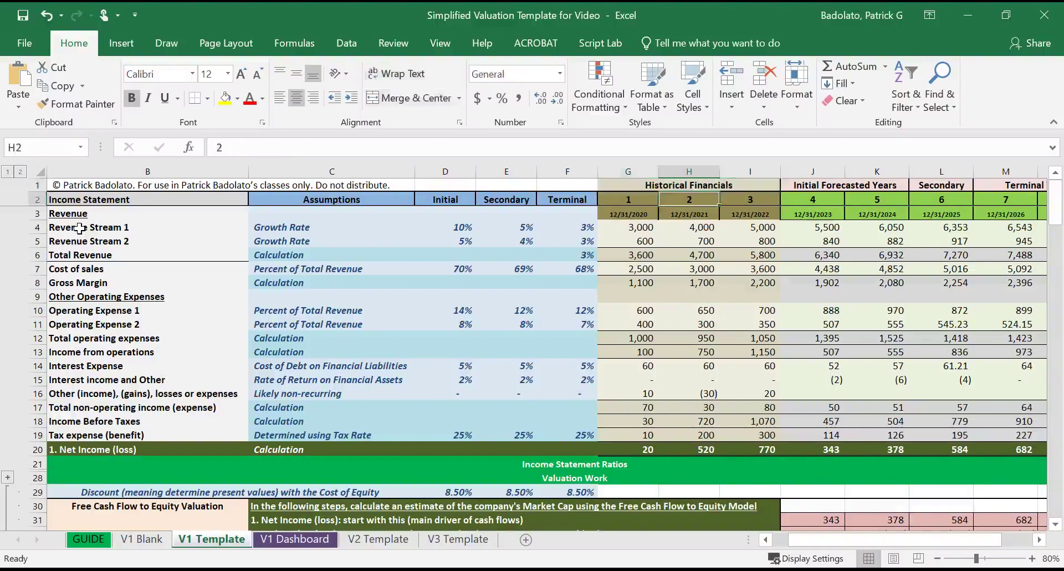
key(Down)
key(Down)
key(Down)
key(Down)
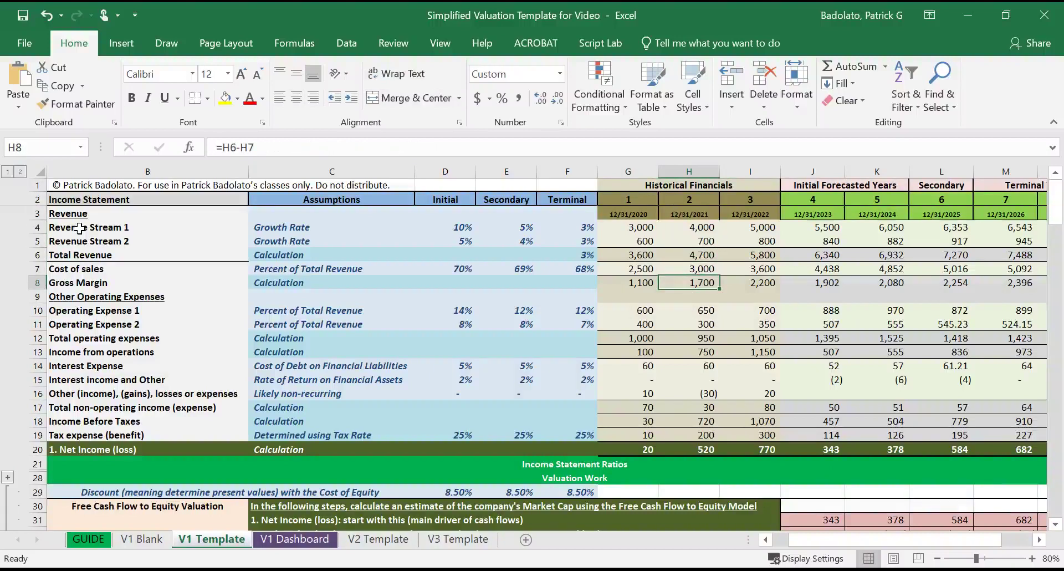
key(Down)
key(Down)
key(Down)
key(Down)
key(Down)
key(Down)
key(Down)
key(Down)
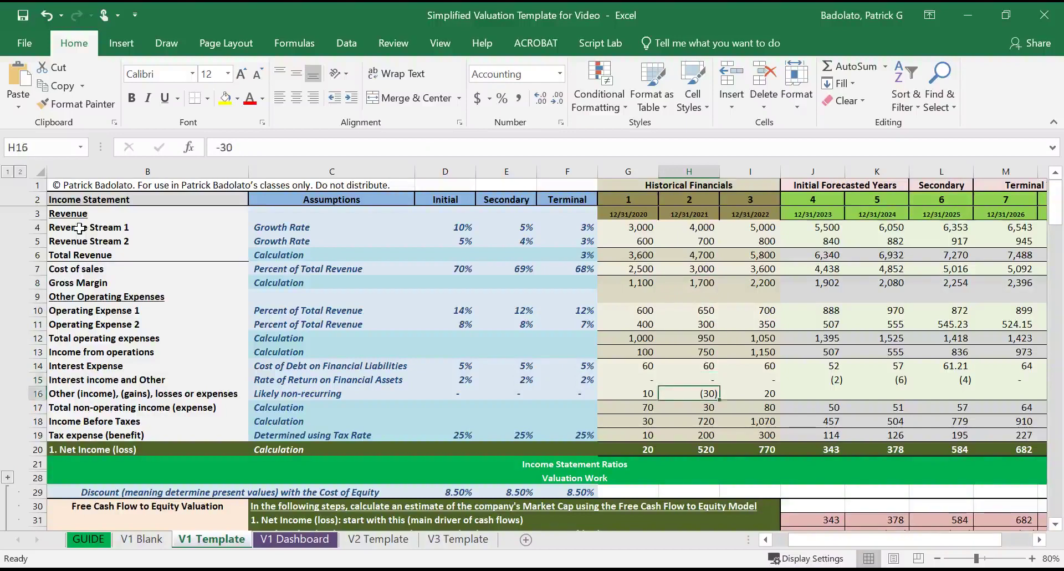
key(Down)
key(Down)
key(Down)
key(Down)
Step: Compare Net Income (loss) across historical years 1 to 3
key(Left)
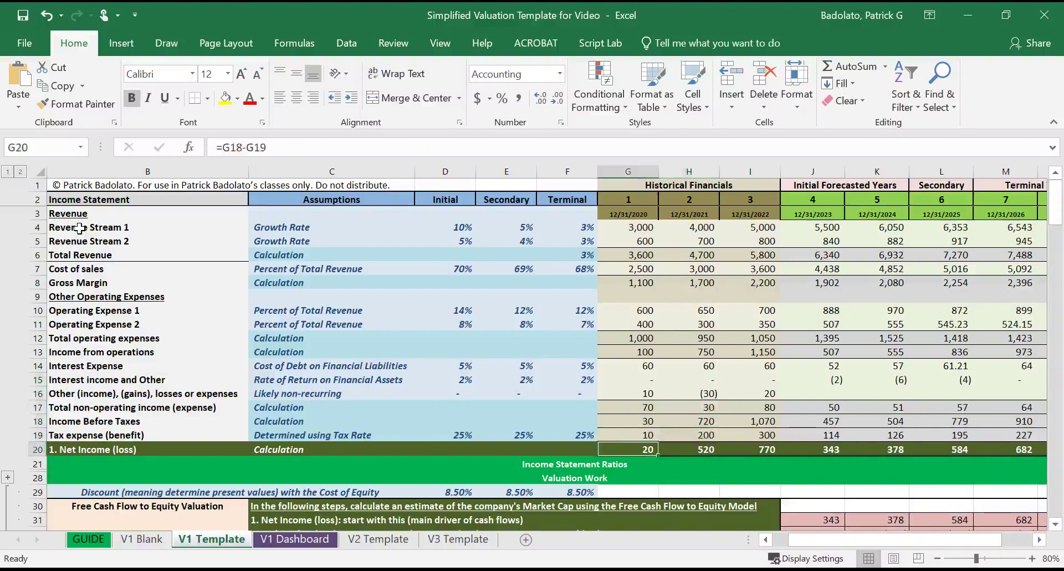
key(Right)
key(Right)
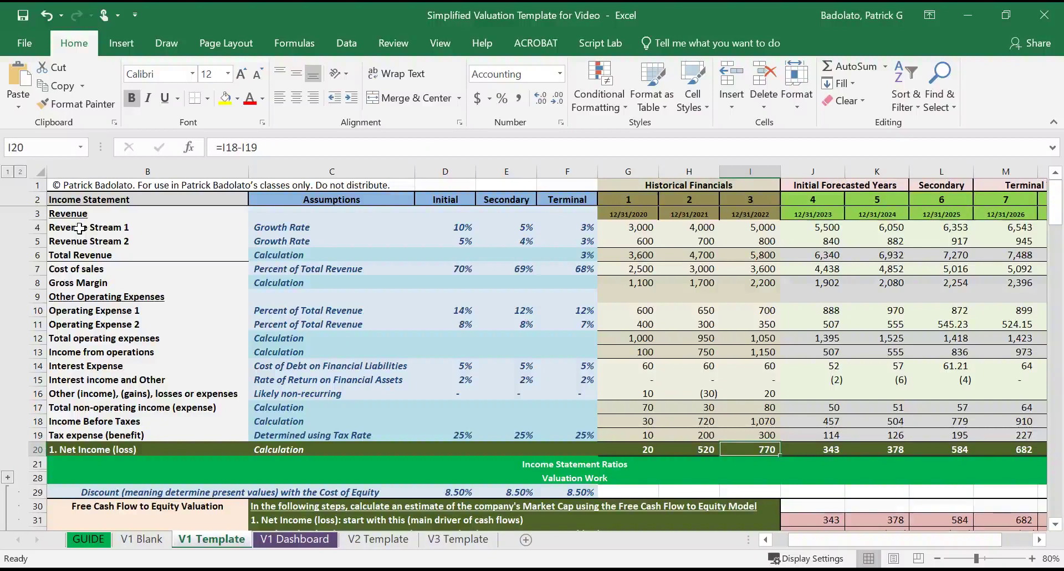
Step: Look through the Valuation Work section from the Income Statement Ratios heading down to the Residual Income Valuation heading
key(Left)
key(Left)
key(Left)
key(Left)
key(Left)
key(Left)
key(Left)
key(Left)
key(Down)
key(Down)
key(Down)
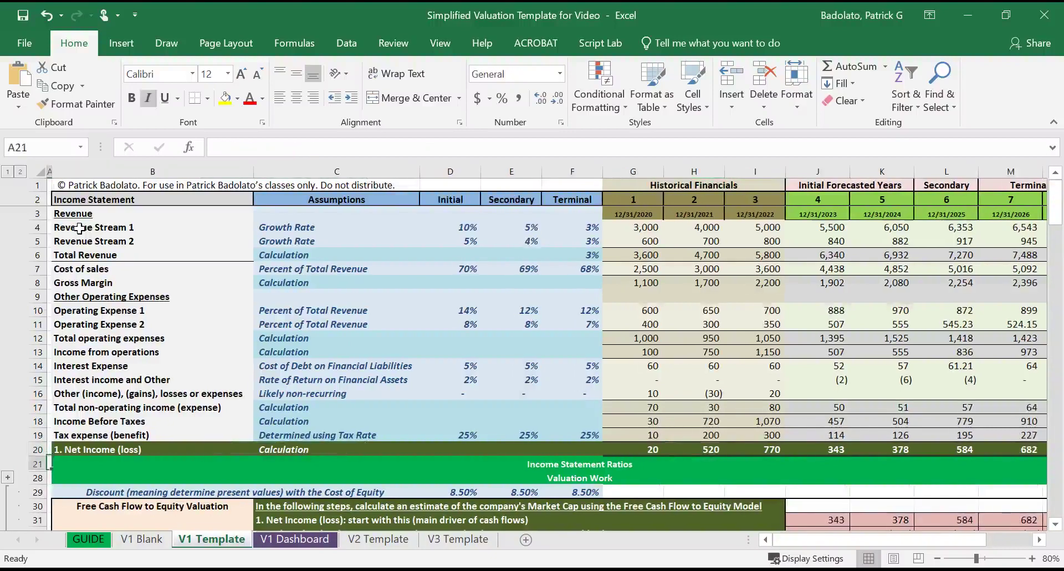
key(Down)
key(Down)
key(Down)
key(Down)
key(Down)
key(Down)
key(Down)
key(Down)
key(Down)
key(Down)
key(Down)
key(Down)
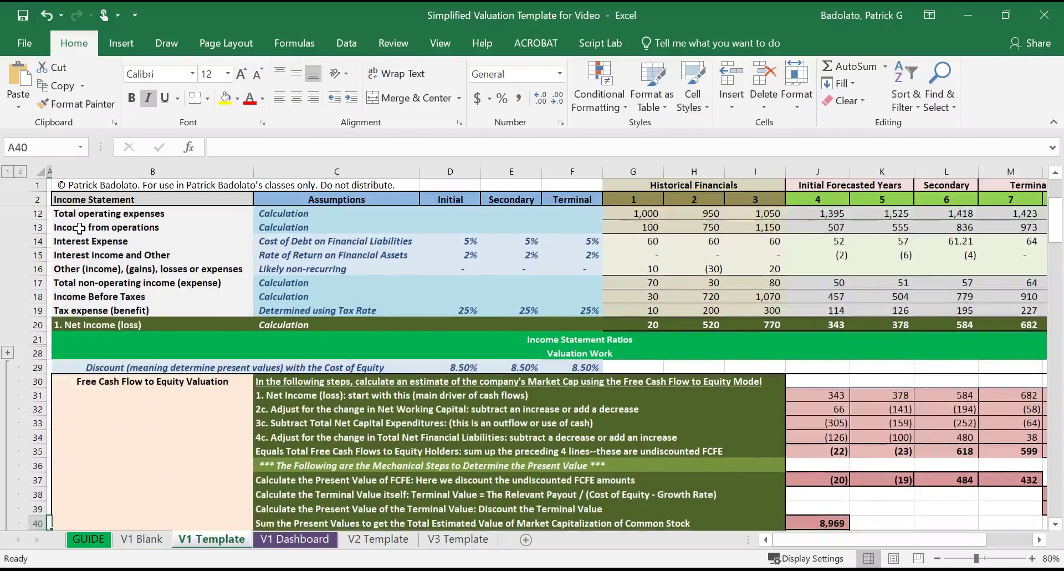
key(Down)
key(Down)
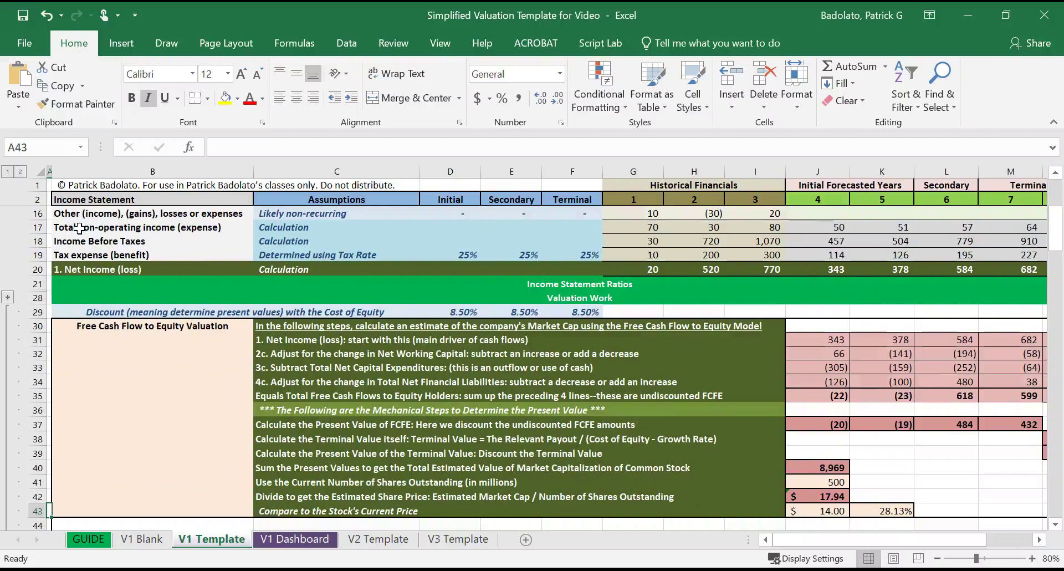
key(Down)
key(Down)
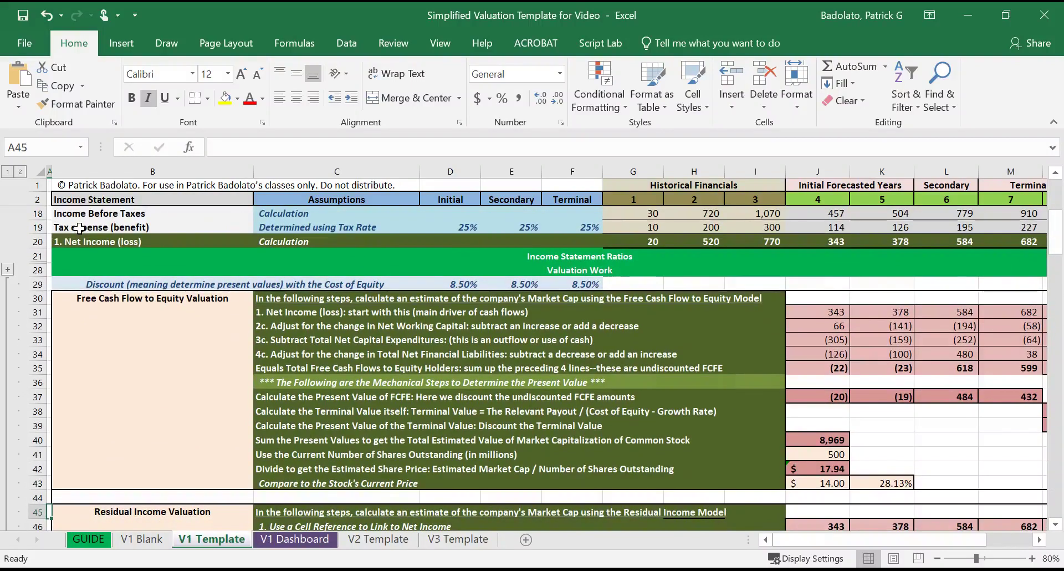
Step: Expand the collapsed group of rows beneath the Income Statement Ratios heading
key(Up)
key(Up)
key(Up)
key(Up)
key(Up)
key(Up)
key(Up)
key(Up)
key(Up)
key(Up)
key(Up)
key(Up)
key(Up)
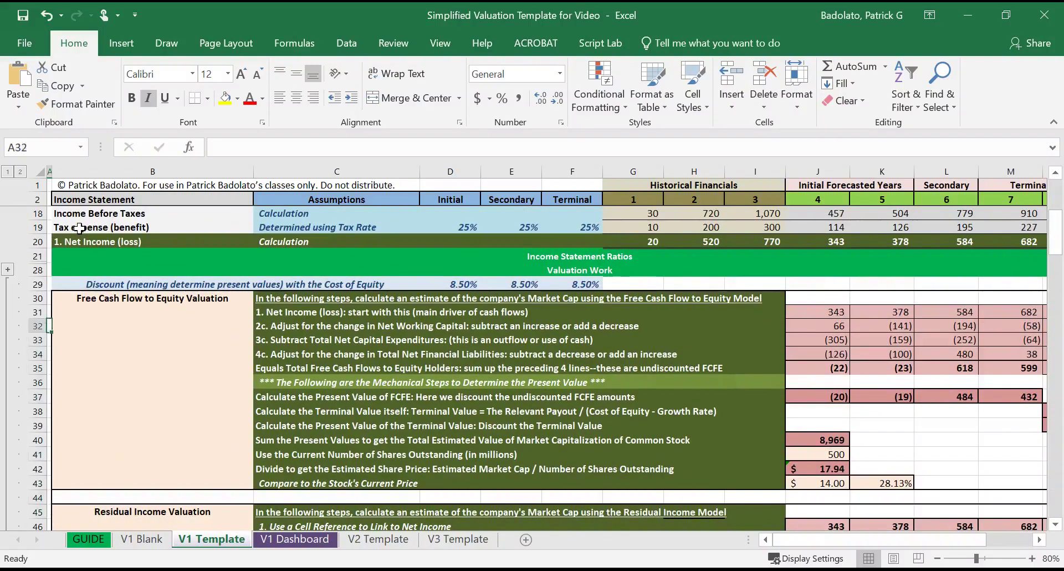
click(7, 270)
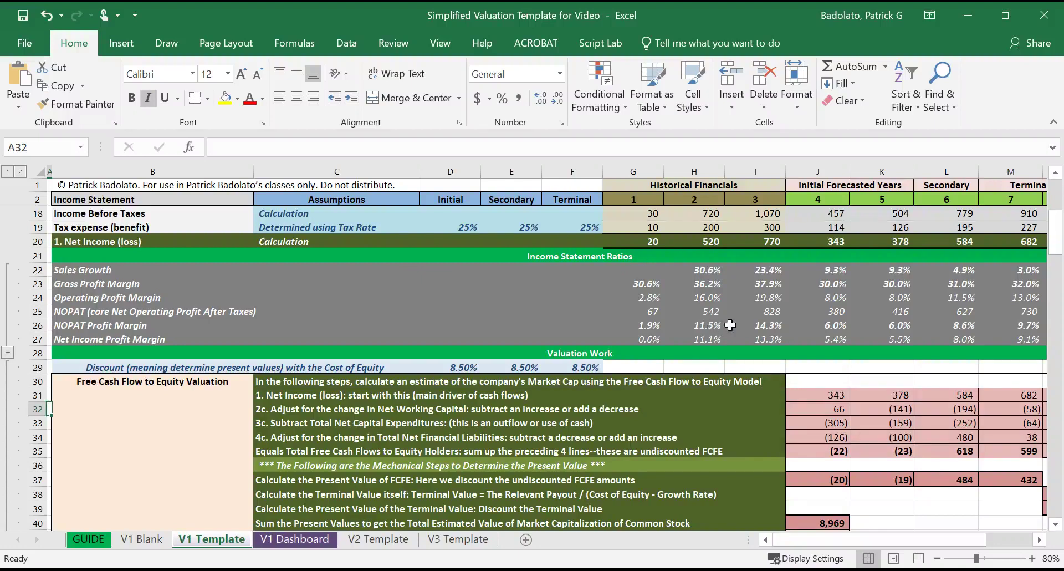
Step: Inspect the cell references in the year 2 NOPAT Profit Margin formula, leaving the formula as it is
click(712, 325)
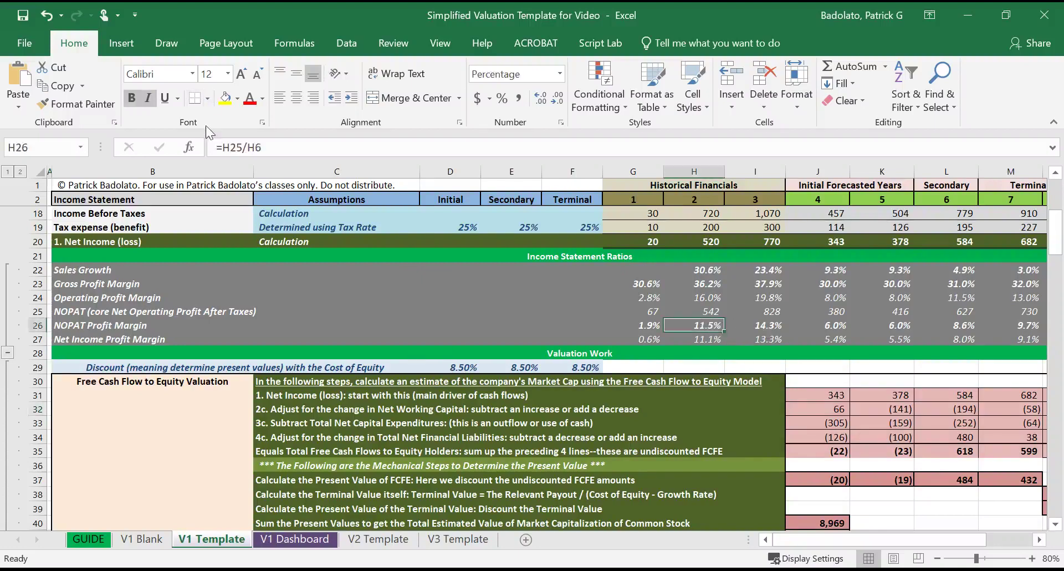
click(233, 147)
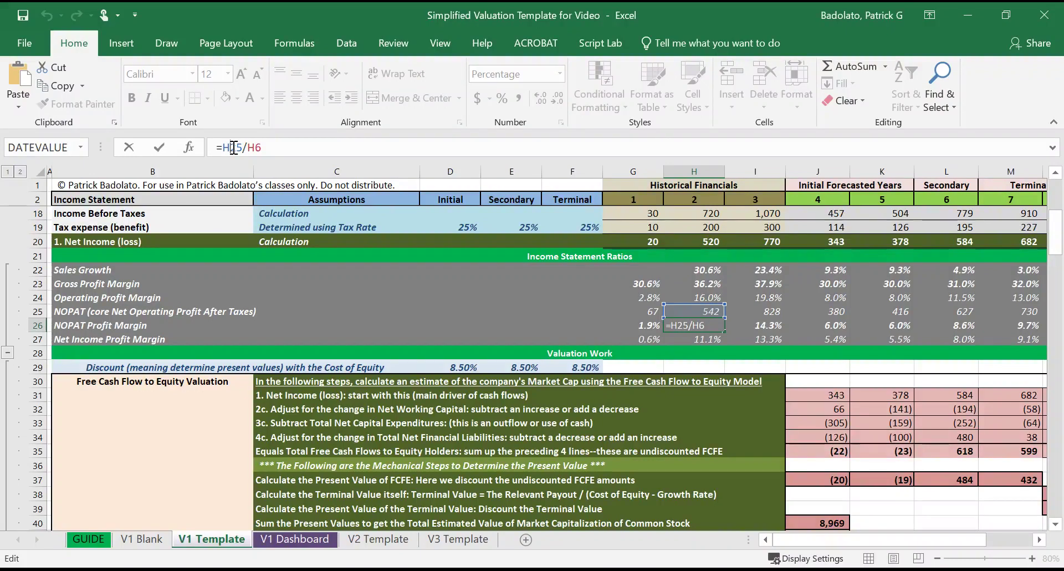
key(ctrl+Return)
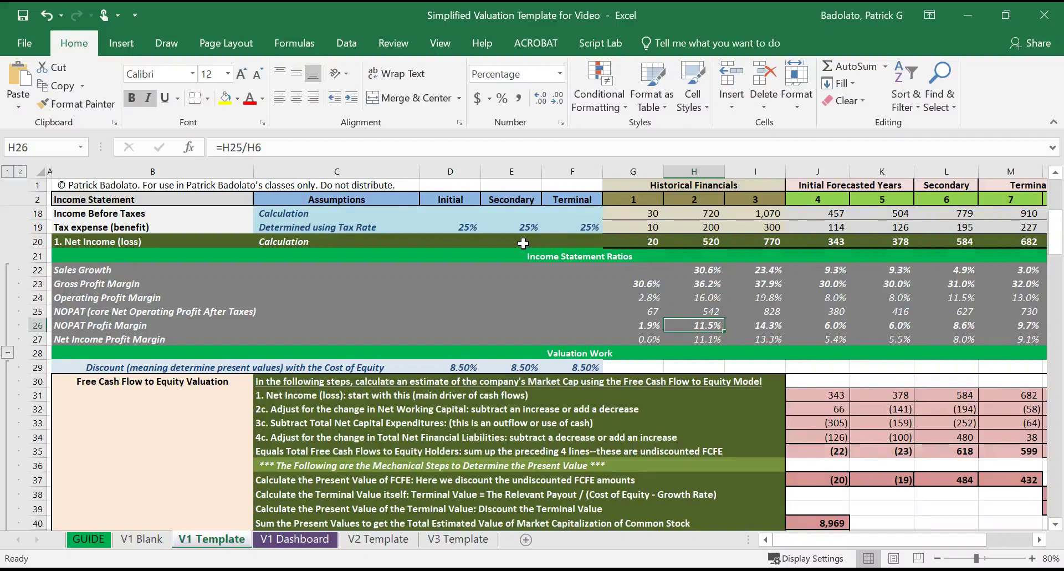
Step: Examine the Free Cash Flow to Equity Valuation steps under Valuation Work, including the present value and market capitalization rows
click(478, 350)
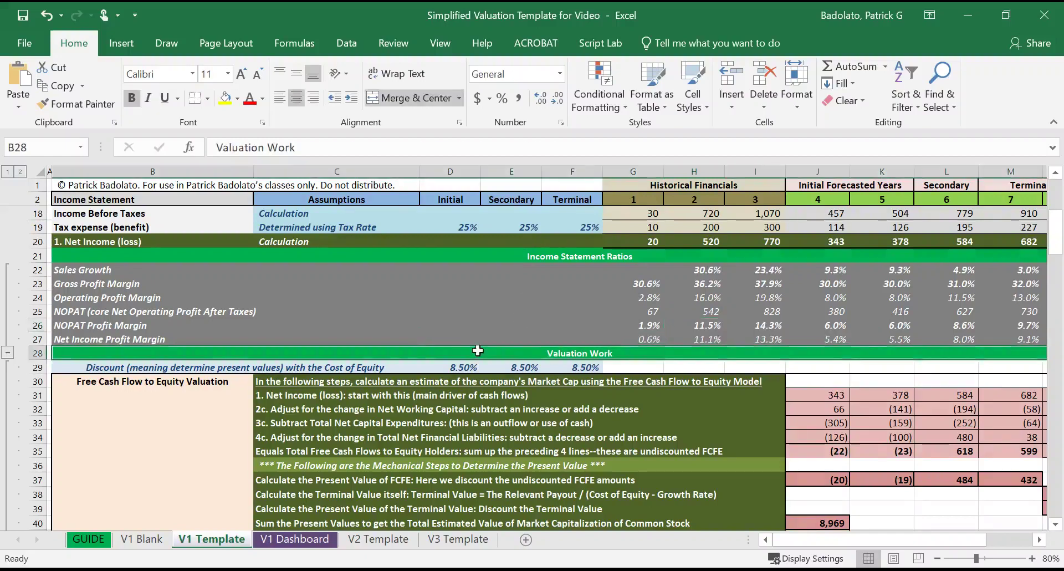
key(Down)
key(Down)
key(Down)
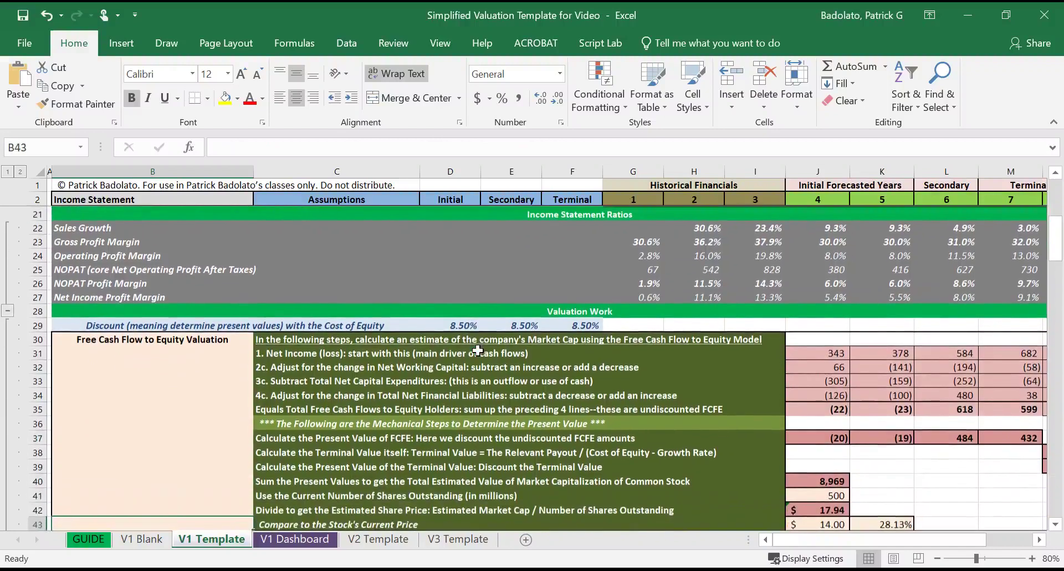
key(Down)
key(Down)
key(Down)
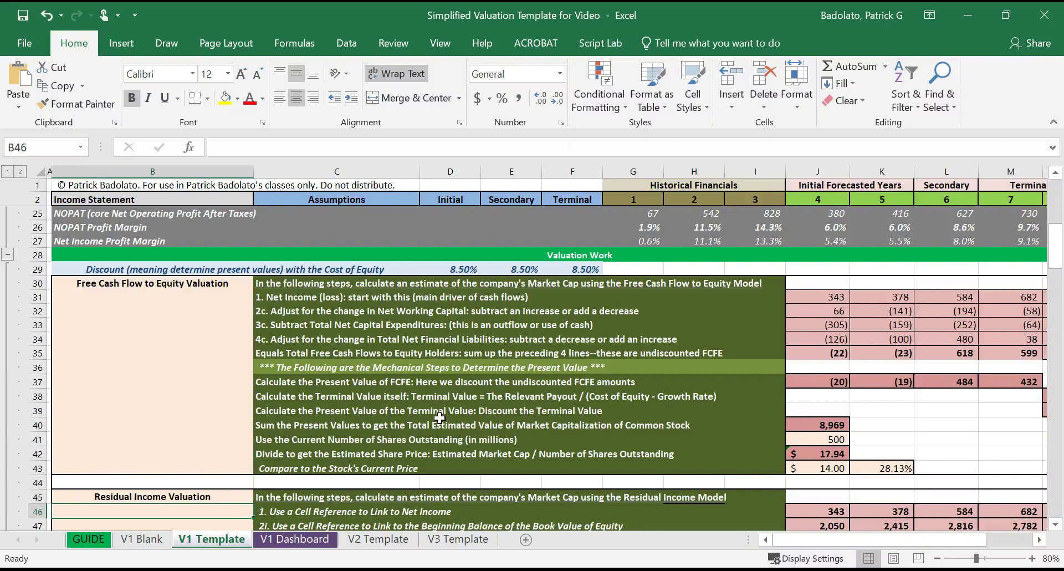
click(440, 419)
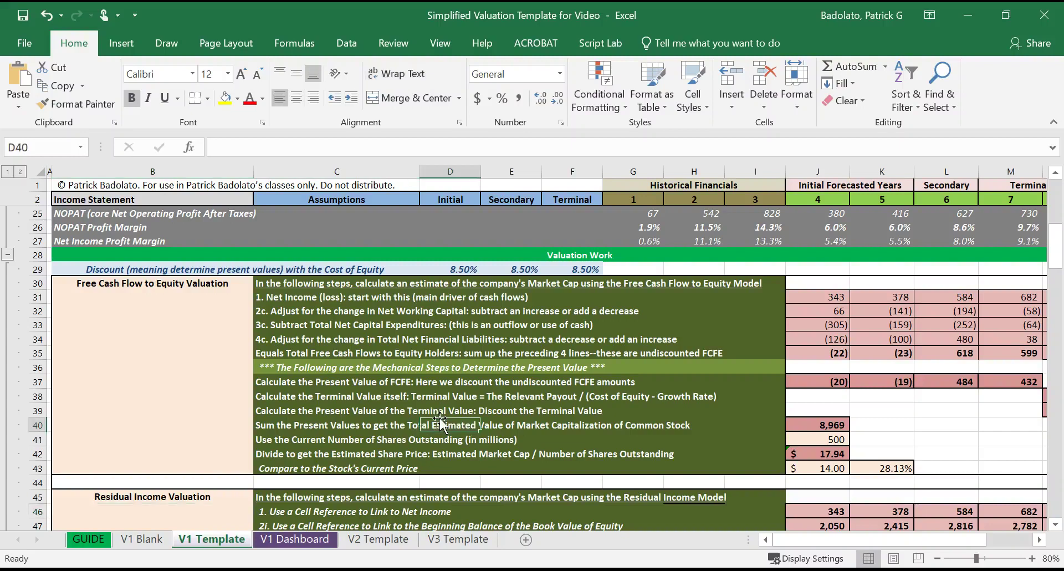
Step: Look through the Residual Income Valuation steps down to the row checking that the FCFE and RIM models agree
key(Down)
key(Down)
key(Down)
key(Down)
key(Down)
key(Down)
key(Down)
key(Down)
key(Down)
key(Down)
key(Down)
key(Down)
key(Down)
key(Down)
key(Down)
key(Down)
key(Down)
key(Down)
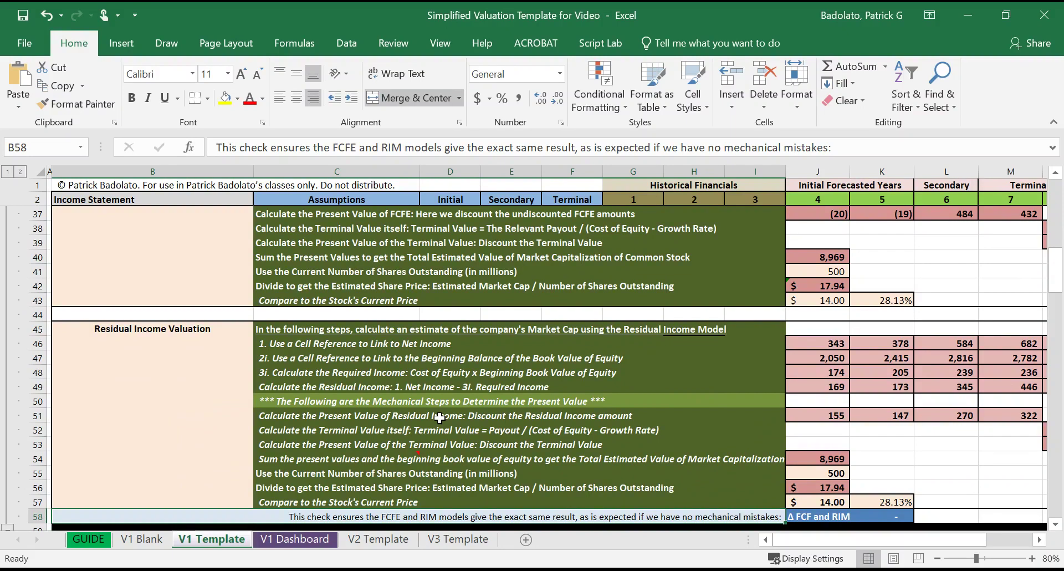
key(Down)
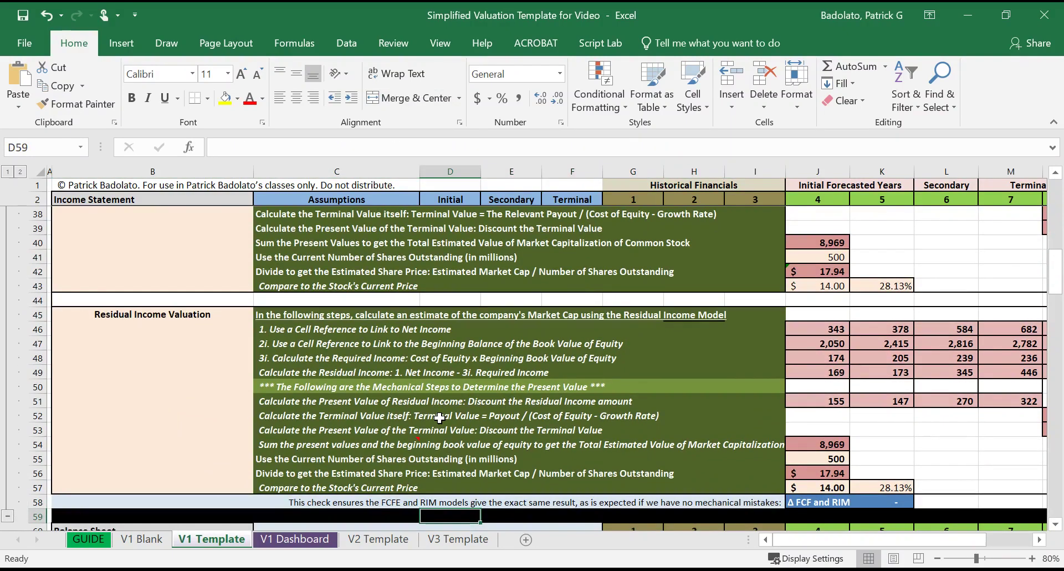
Step: Compare the stock's current price entries in the Residual Income and Free Cash Flow to Equity valuations, and check the Mechanical Steps heading
click(828, 490)
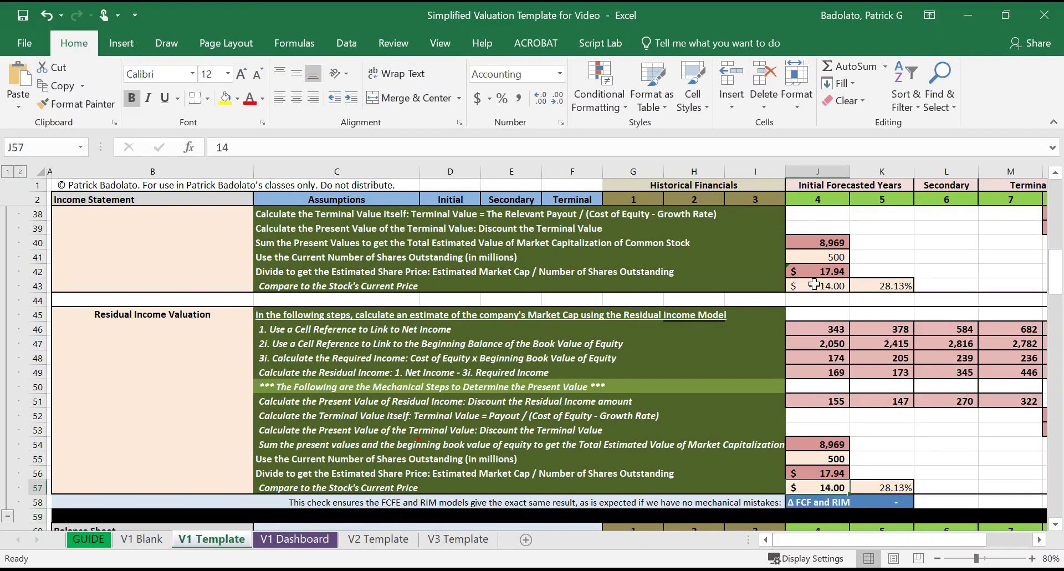
click(817, 286)
click(601, 388)
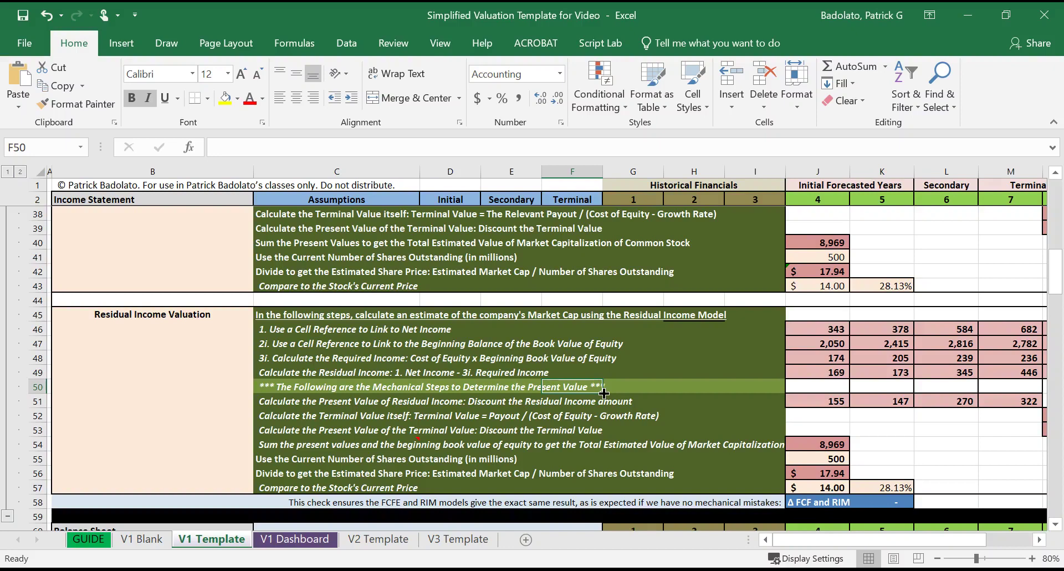
key(Left)
key(Left)
key(Left)
key(Left)
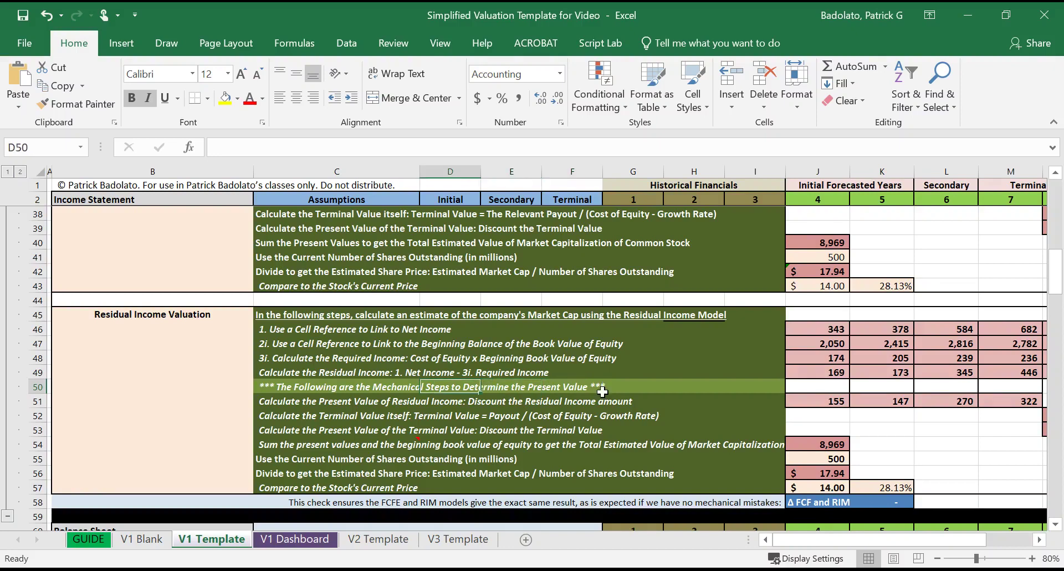
key(Right)
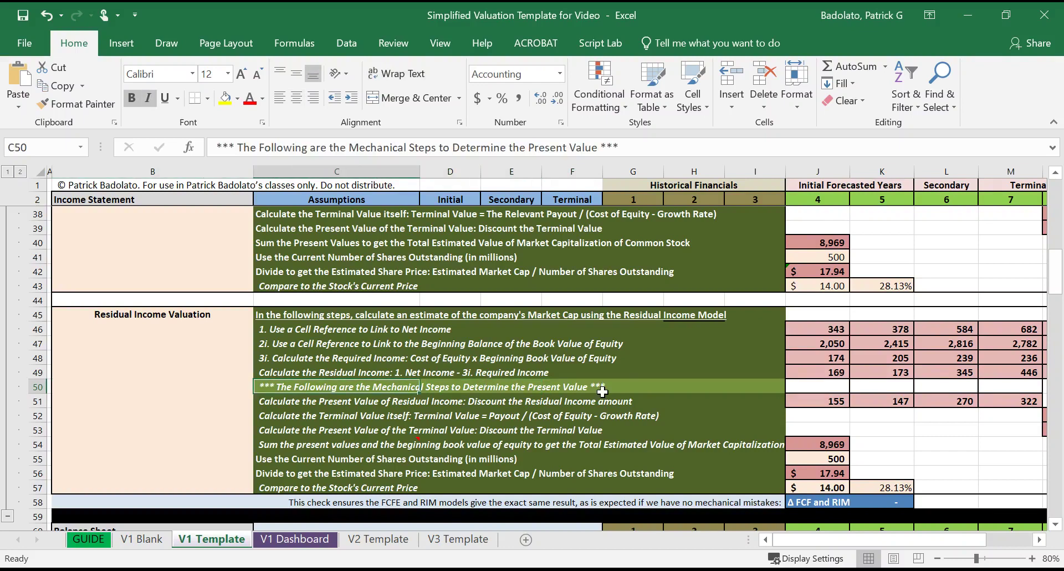
Step: Look over the remaining Residual Income rows and the start of the Balance Sheet down to Change in Net Working Capital
key(Down)
key(Down)
key(Down)
key(Down)
key(Down)
key(Down)
key(Down)
key(Down)
key(Down)
key(Down)
key(Down)
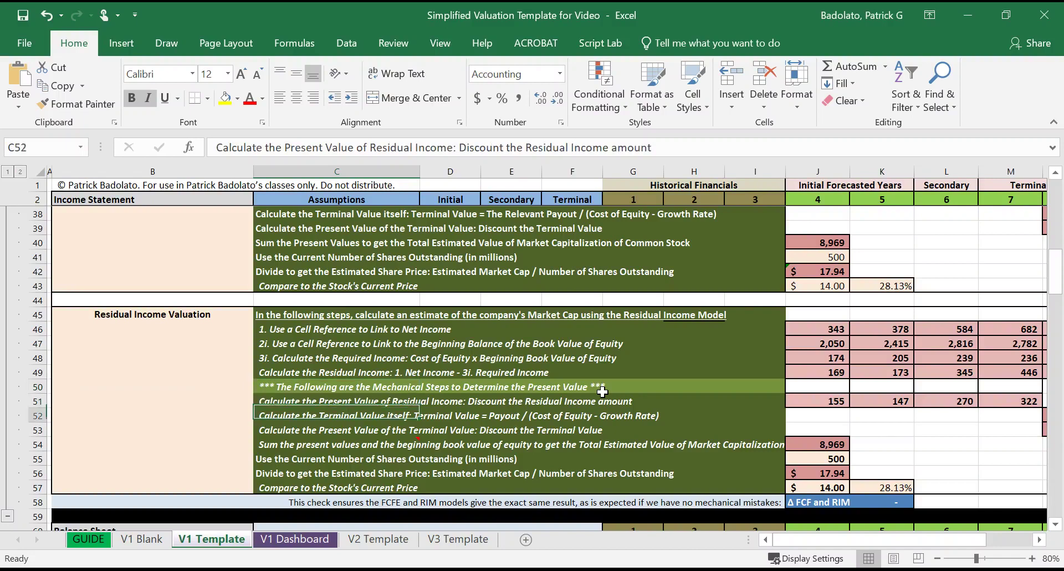
key(Down)
key(Down)
key(Down)
key(Down)
key(Down)
key(Down)
key(Down)
key(Down)
key(Down)
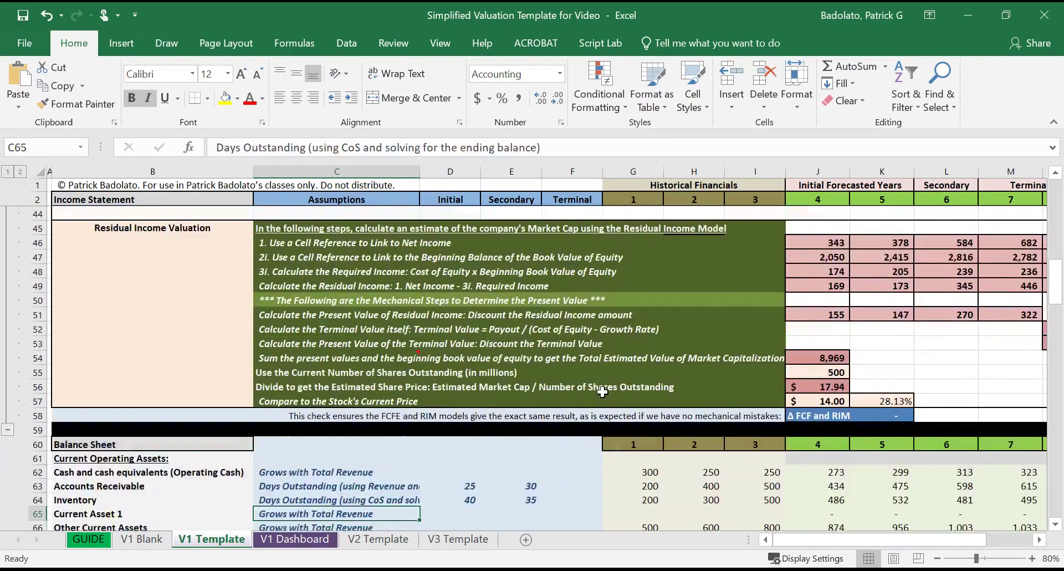
key(Down)
key(Down)
key(Down)
key(Down)
key(Down)
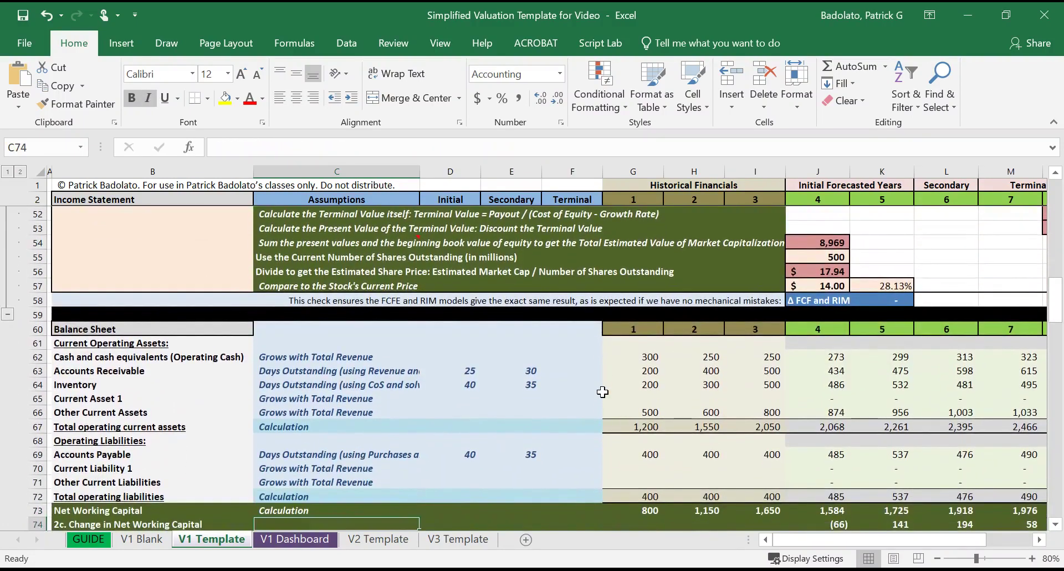
Step: Examine the current operating assets and operating liabilities in the Balance Sheet, including the Current Asset 1 and Current Liability 1 lines
key(Up)
key(Up)
key(Left)
key(Up)
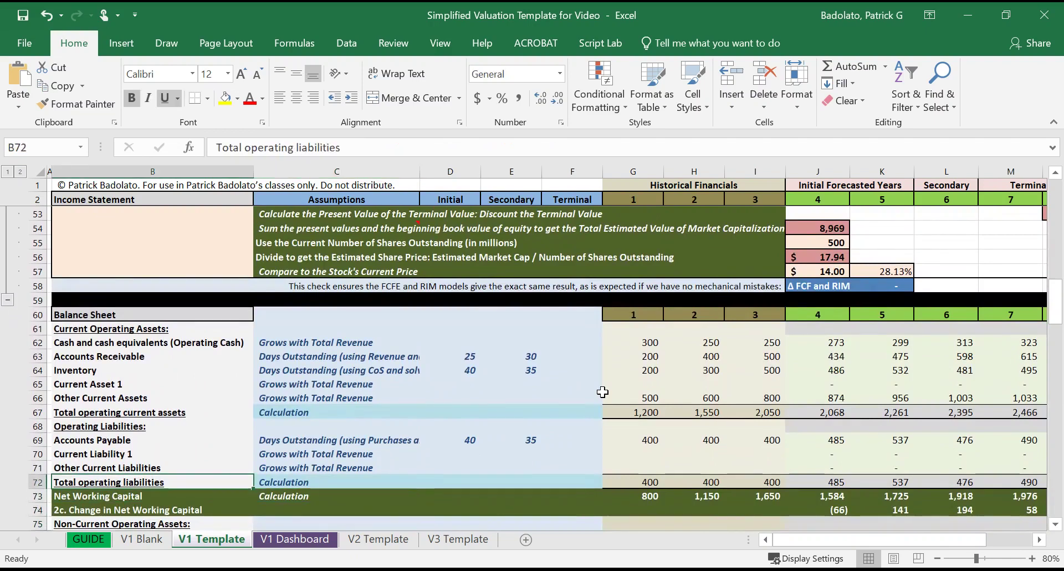
key(Up)
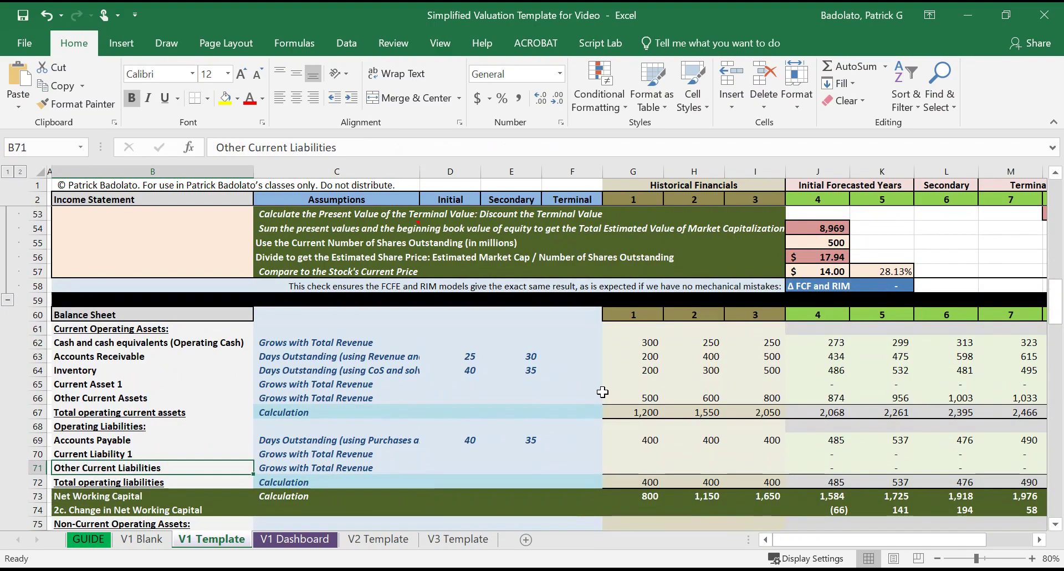
key(Up)
key(Up)
key(Up)
key(Up)
key(Up)
key(Up)
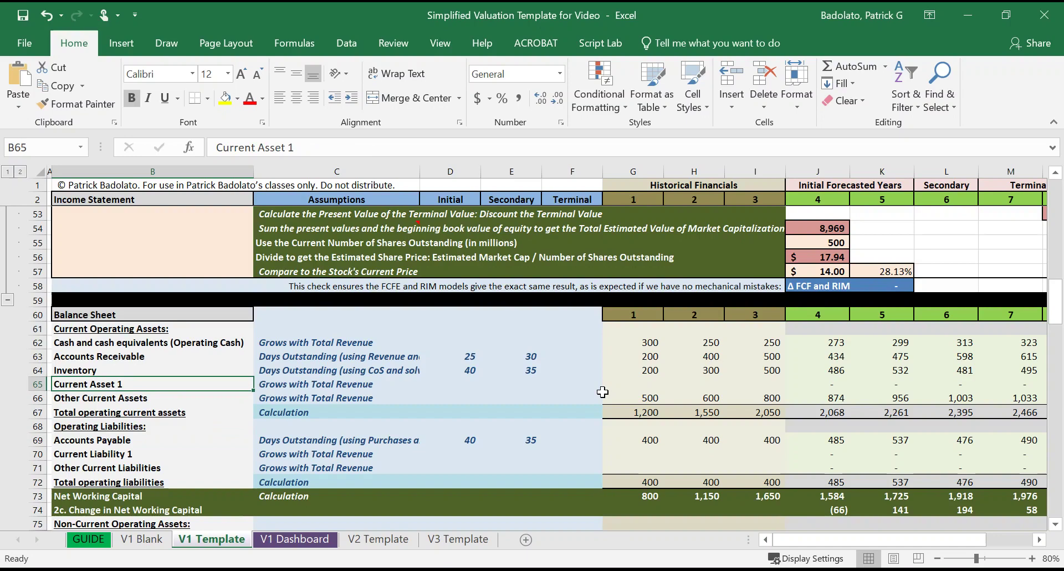
key(Down)
key(Down)
key(Down)
key(Down)
key(Down)
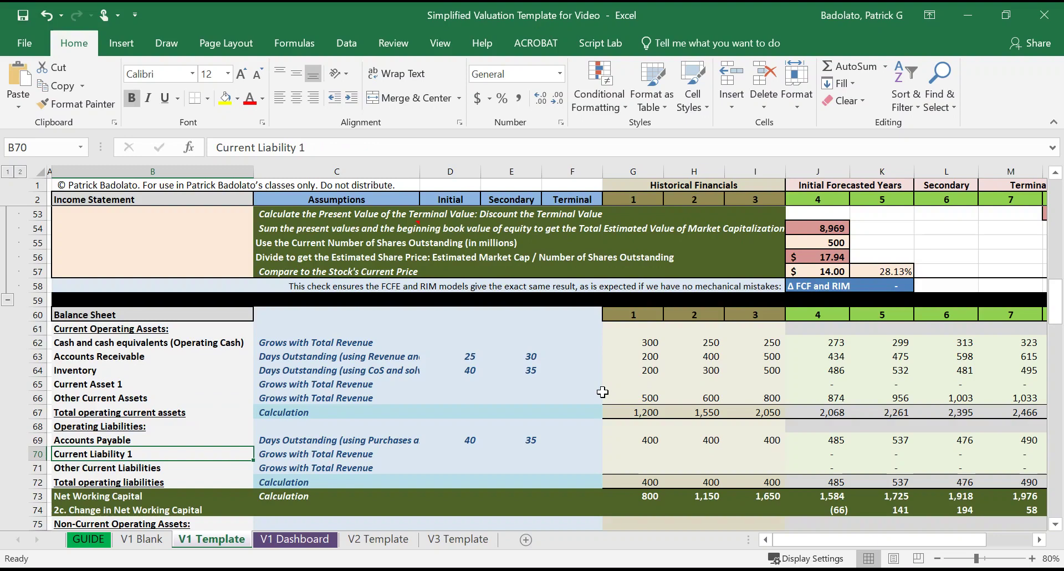
key(Up)
Step: Look through the Balance Sheet's non-current operating assets, financing assets and financing liabilities, including the investment and debt plug accounts
key(Down)
key(Down)
key(Down)
key(Down)
key(Down)
key(Down)
key(Down)
key(Down)
key(Down)
key(Down)
key(Down)
key(Down)
key(Down)
key(Down)
key(Down)
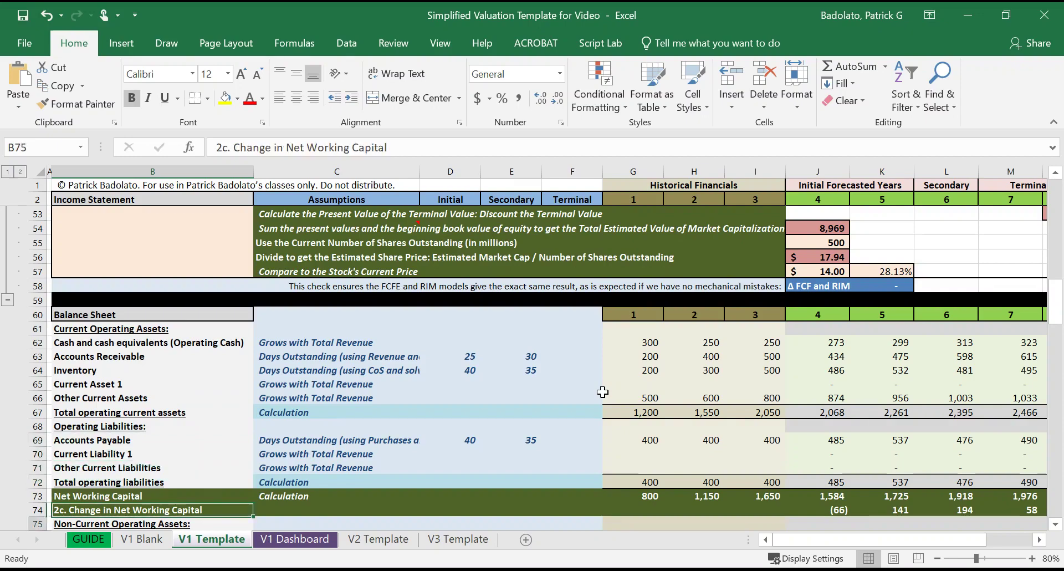
key(Down)
key(Down)
key(Down)
key(Down)
key(Down)
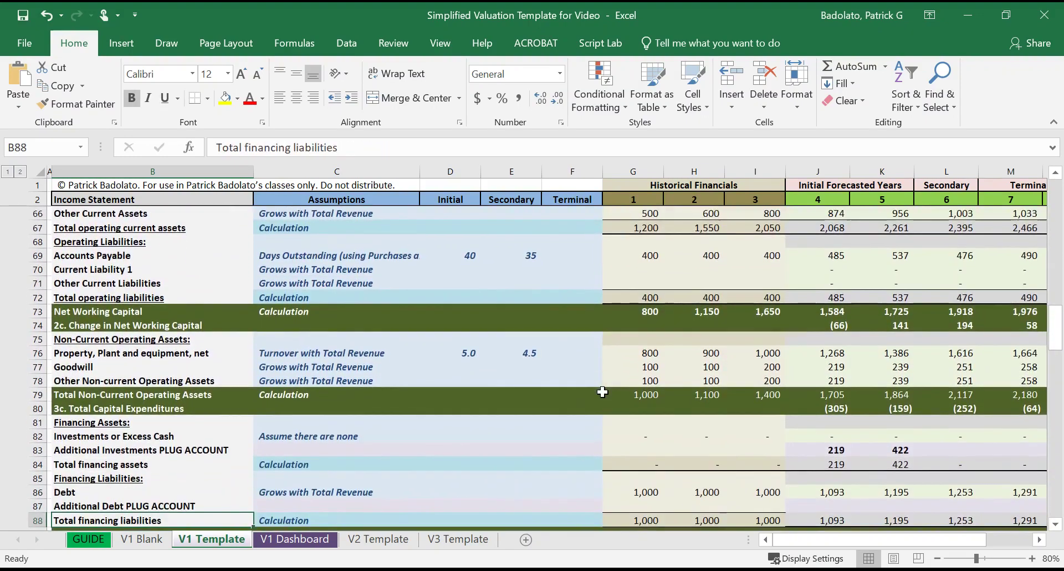
Step: Examine the net financial liabilities and Equity rows, including the Equity PLUG ACCOUNT, down to Total stockholders' equity
key(Down)
key(Down)
key(Down)
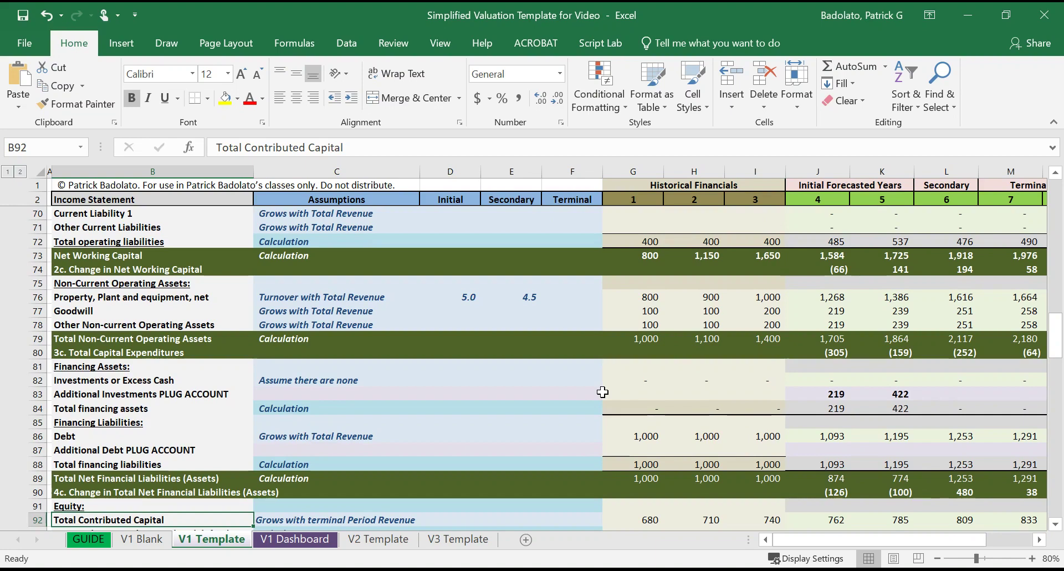
key(Down)
key(Down)
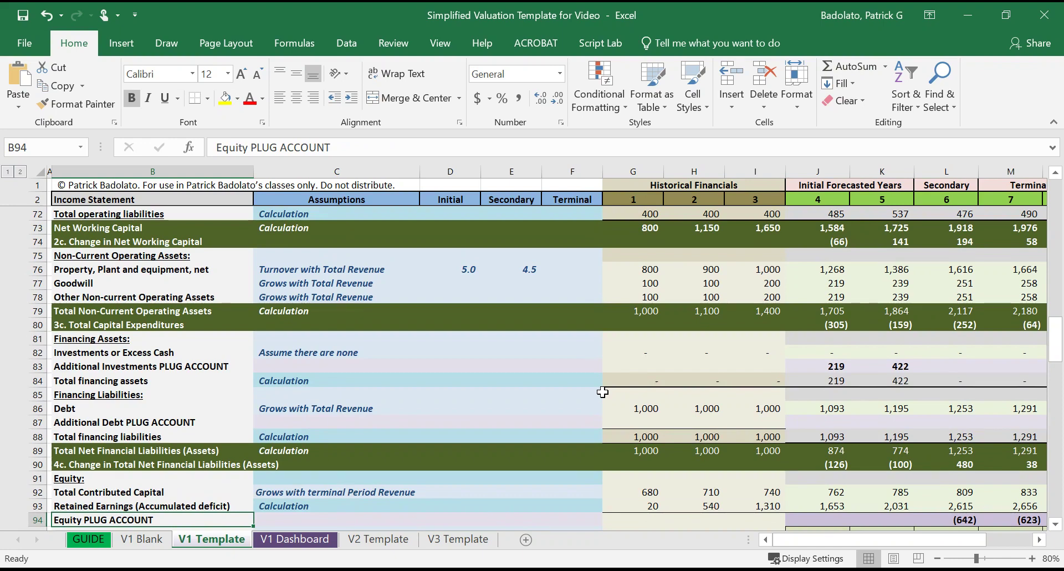
key(Down)
key(Down)
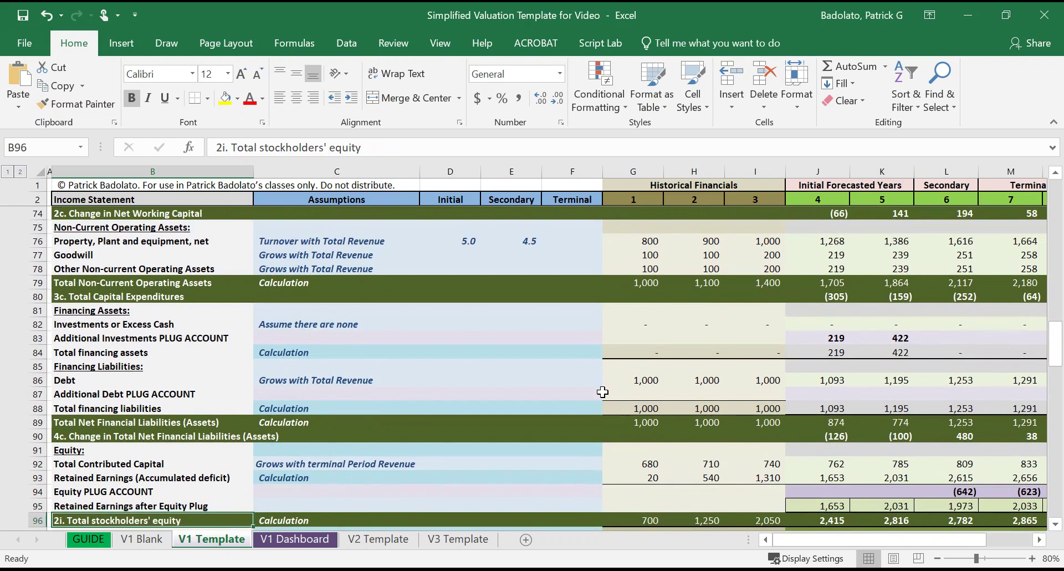
Step: Examine the summary totals from Total Equity + Net Financial Liabilities to Total L + SE, along with the two check rows beneath them
key(Down)
key(Down)
key(Down)
key(Down)
key(Down)
key(Down)
key(Down)
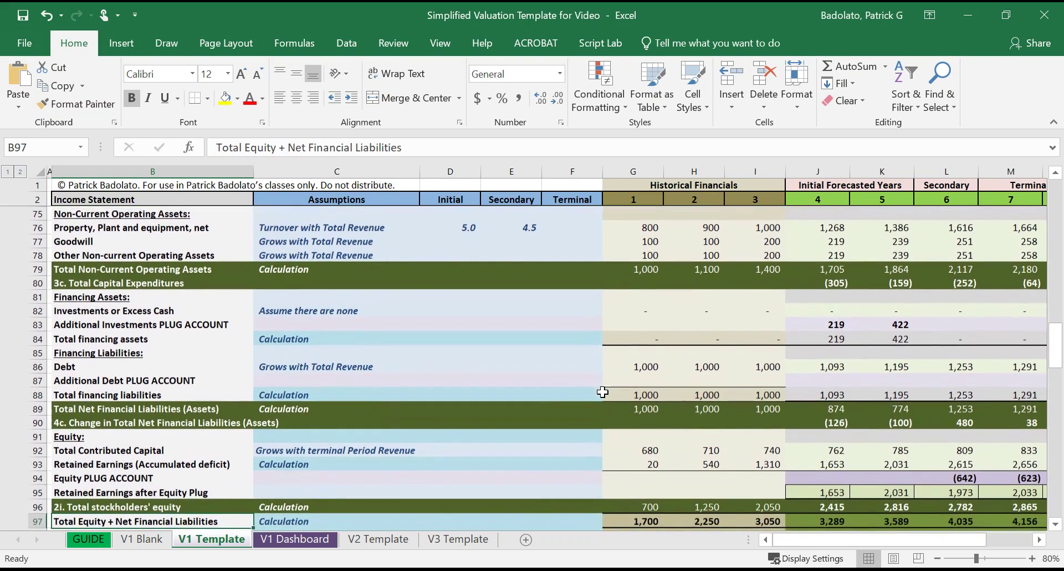
key(Up)
key(Up)
key(Up)
key(Up)
key(Up)
key(Up)
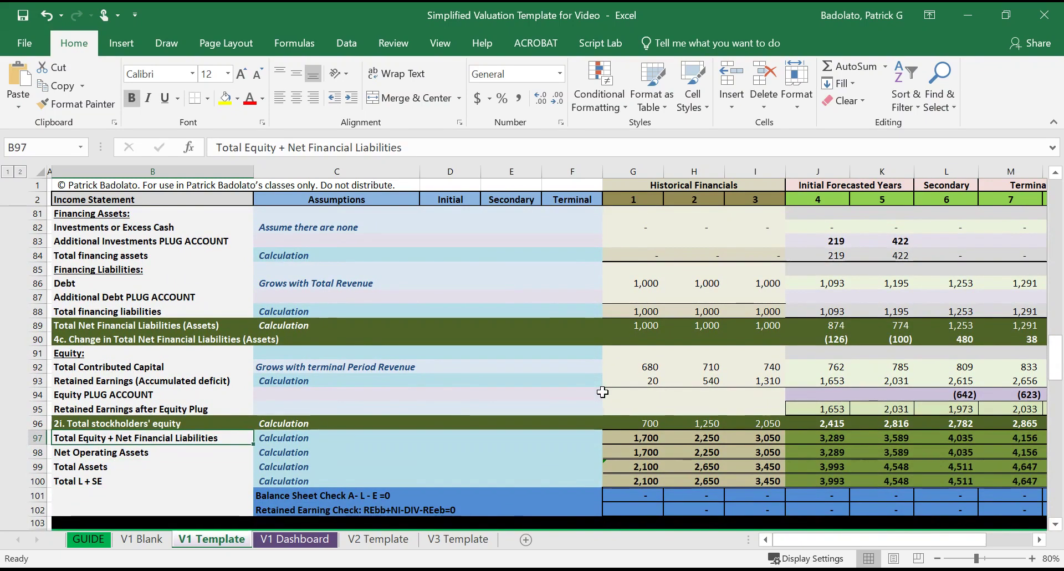
key(Down)
key(Down)
key(Down)
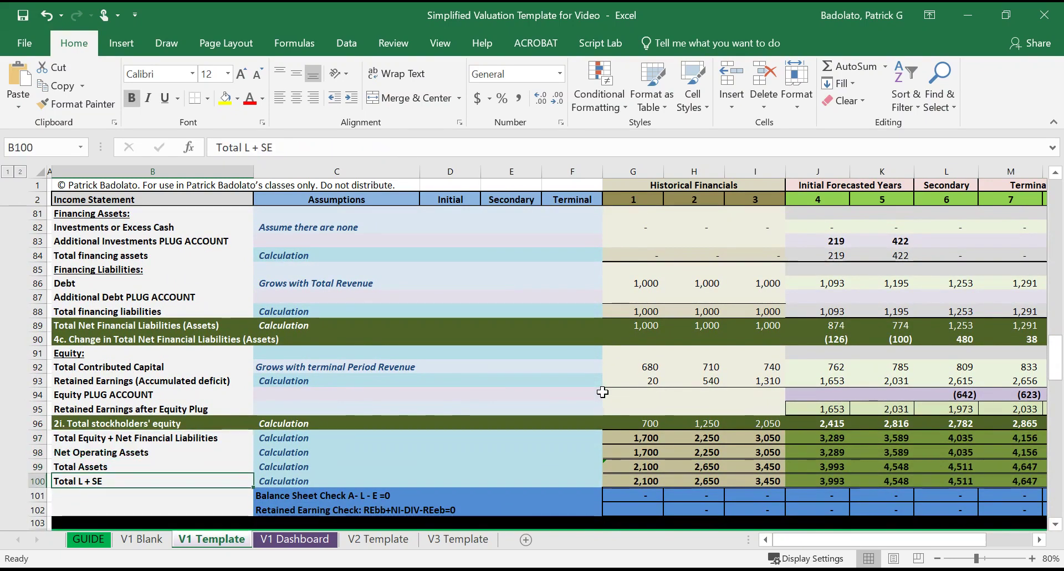
key(Up)
key(Down)
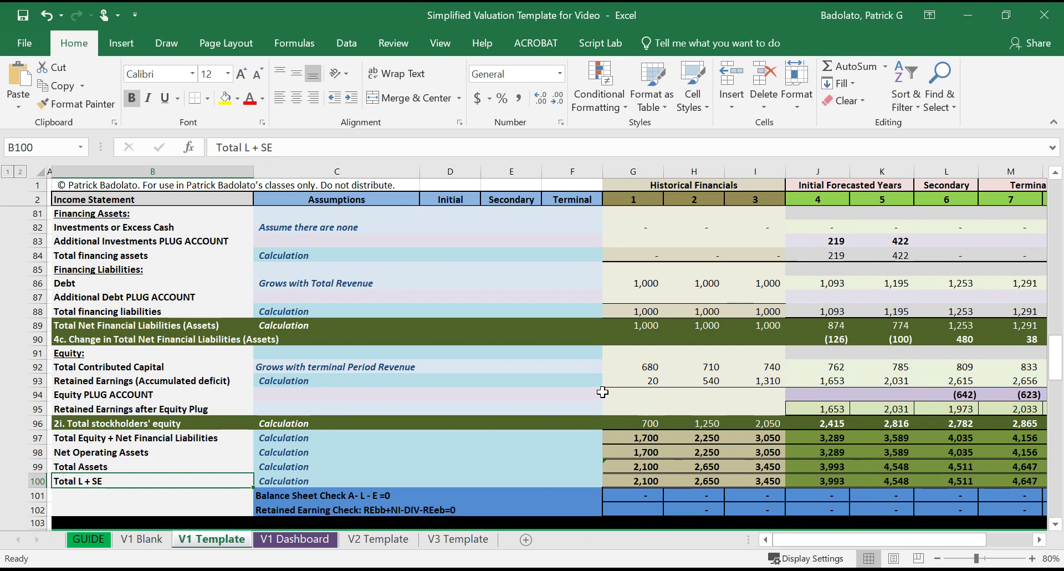
Step: Look past the balance sheet checks to the Balance Sheet Ratios and the start of the Simplified Statement of Cash Flows
key(Down)
key(Down)
key(Down)
key(Down)
key(Down)
key(Down)
key(Down)
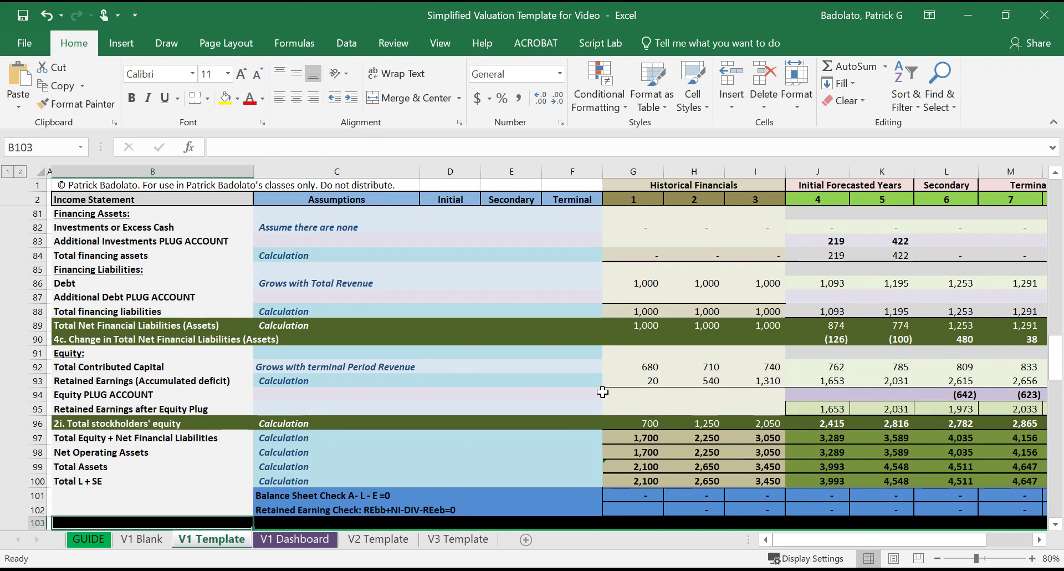
key(Down)
key(Down)
key(Down)
key(Down)
key(Down)
key(Down)
key(Down)
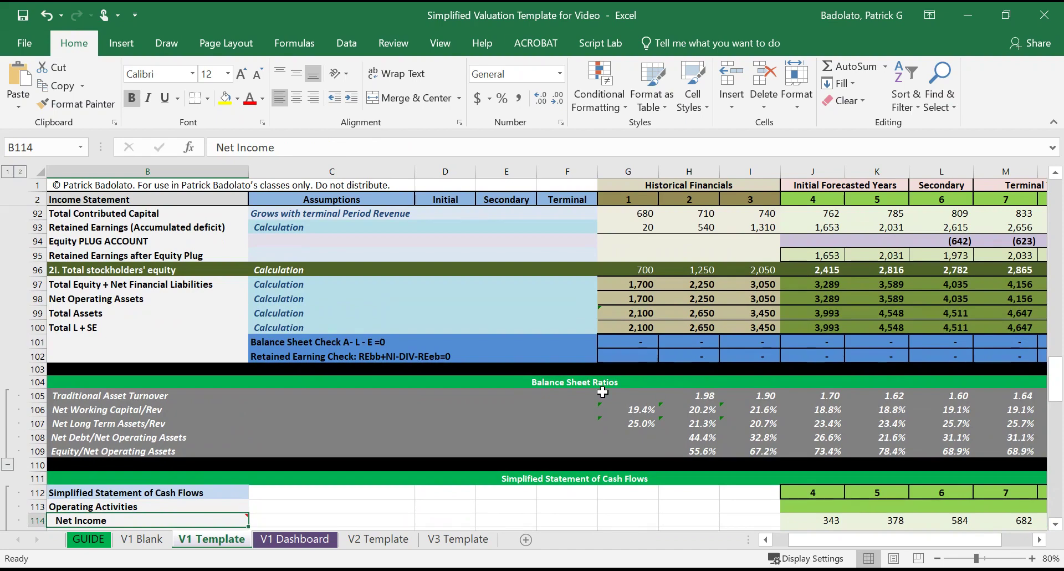
Step: Examine the Balance Sheet Ratios rows, including Net Long Term Assets/Rev and Equity/Net Operating Assets
key(Down)
key(Up)
key(Up)
key(Up)
key(Up)
key(Up)
key(Up)
key(Up)
key(Up)
key(Up)
key(Up)
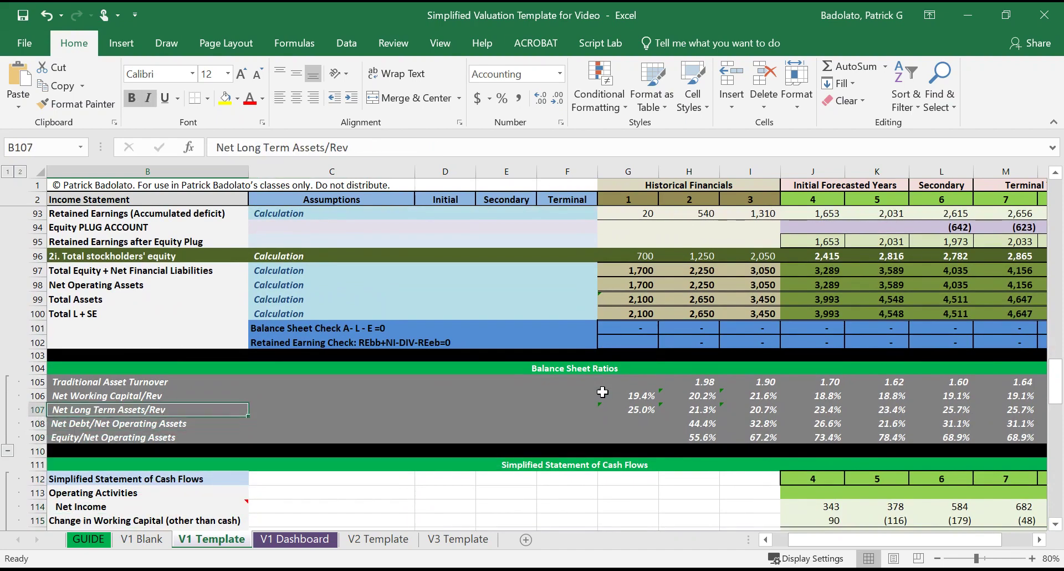
key(Down)
key(Down)
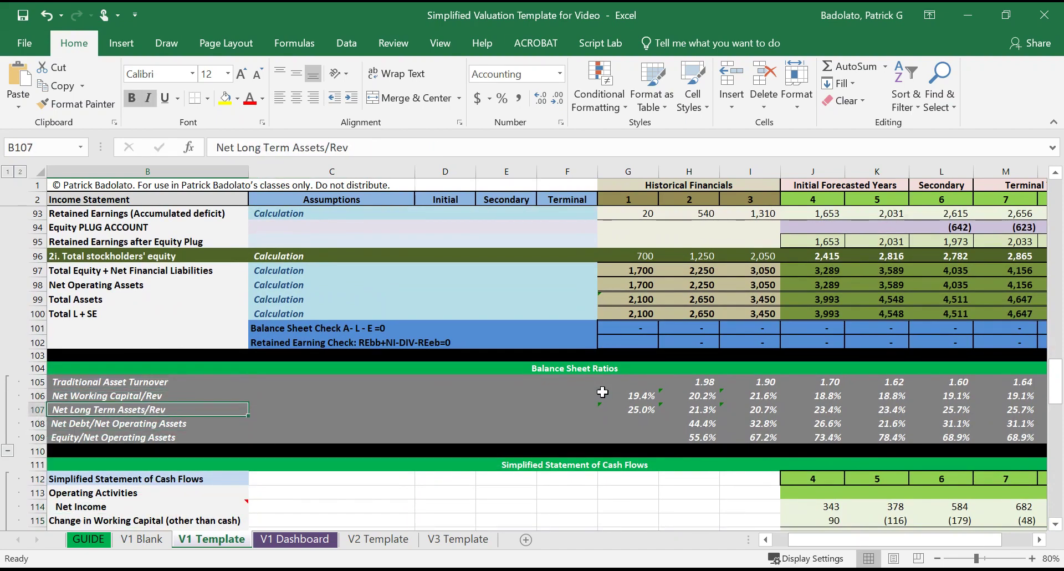
key(Down)
key(Down)
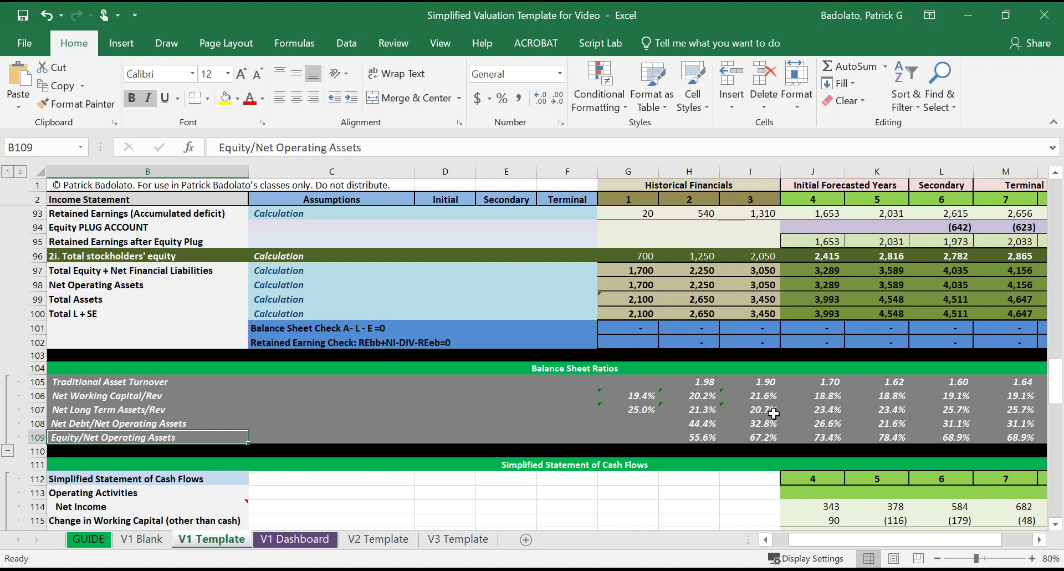
Step: Inspect the cell references in the year 4 Net Long Term Assets/Rev formula, leaving the formula as it is
click(813, 410)
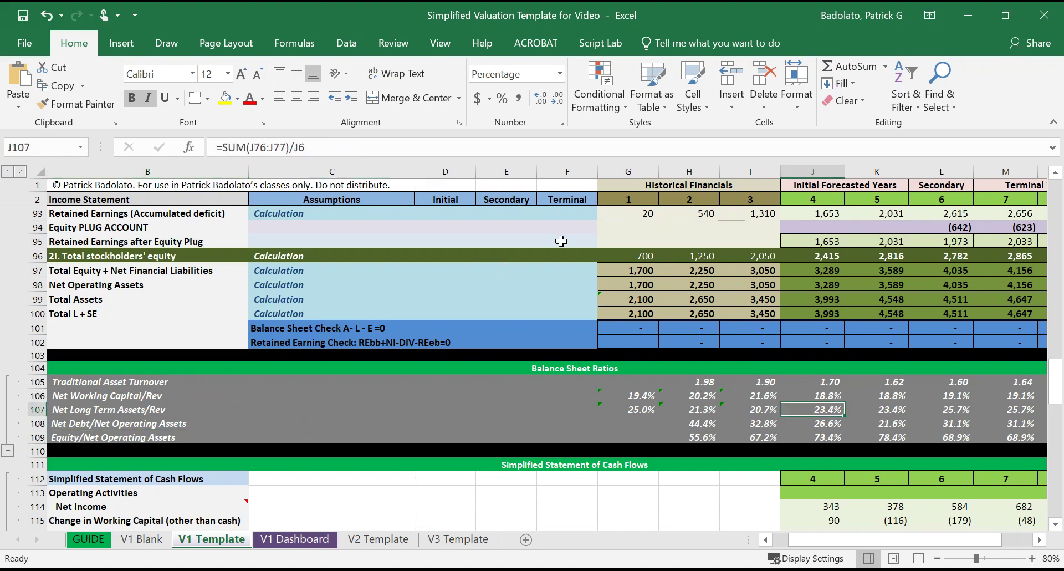
click(331, 154)
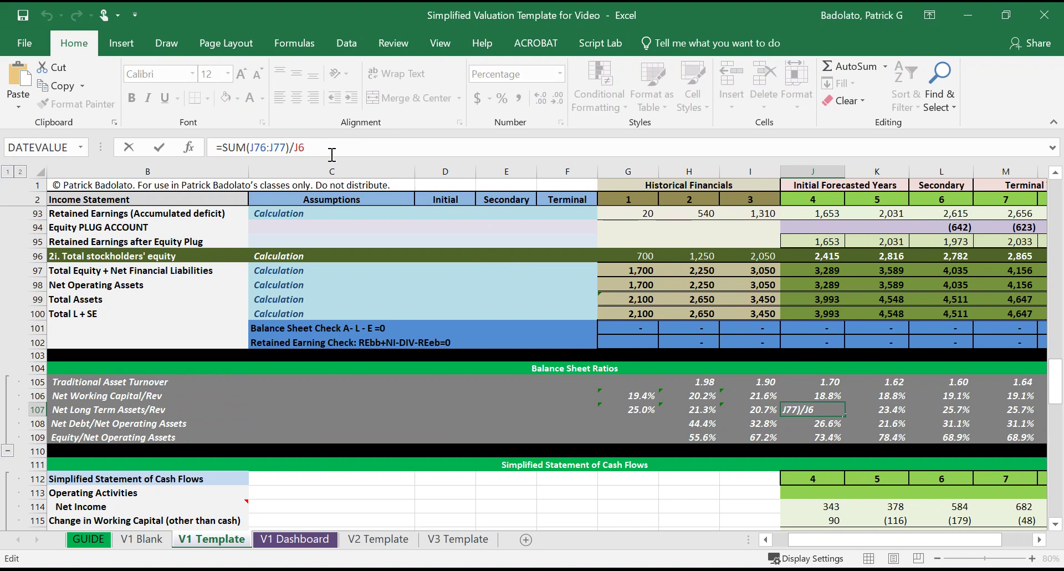
key(Escape)
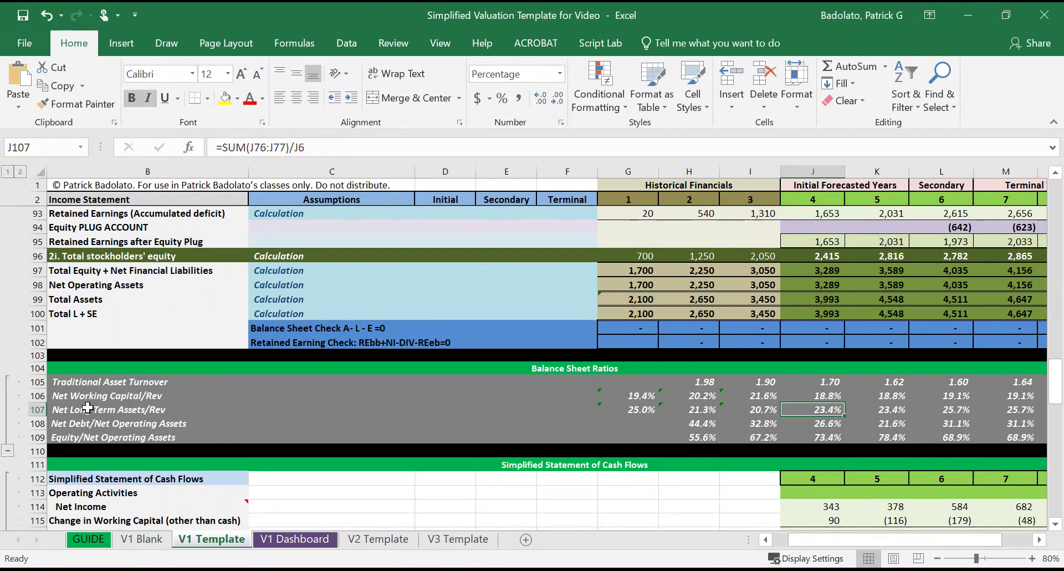
click(142, 448)
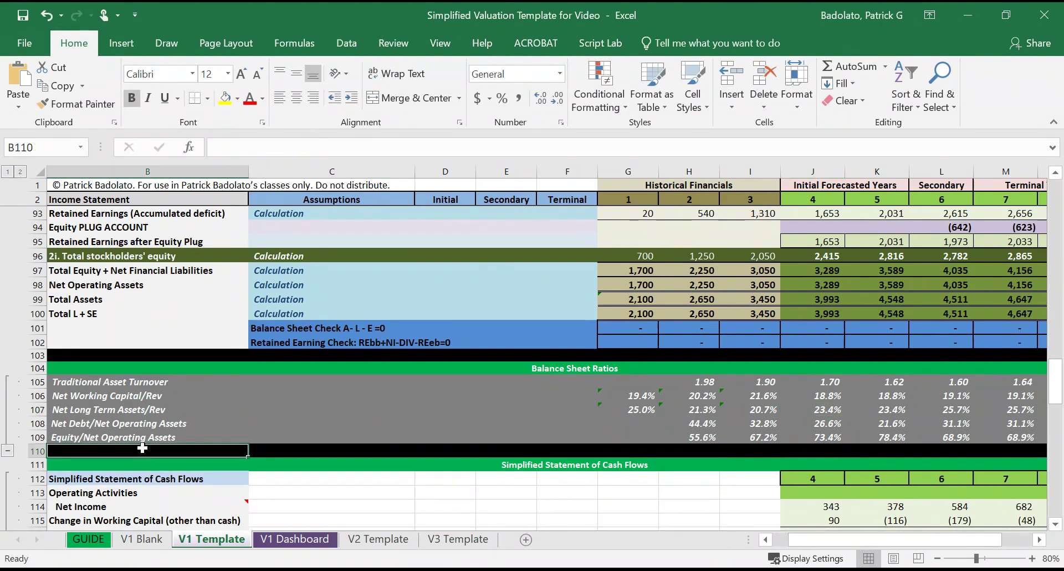
Step: Examine the Simplified Statement of Cash Flows from Operating Activities through the Cash Check row
key(Down)
key(Down)
key(Down)
key(Down)
key(Down)
key(Down)
key(Down)
key(Down)
key(Down)
key(Down)
key(Down)
key(Down)
key(Down)
key(Down)
key(Down)
key(Down)
key(Down)
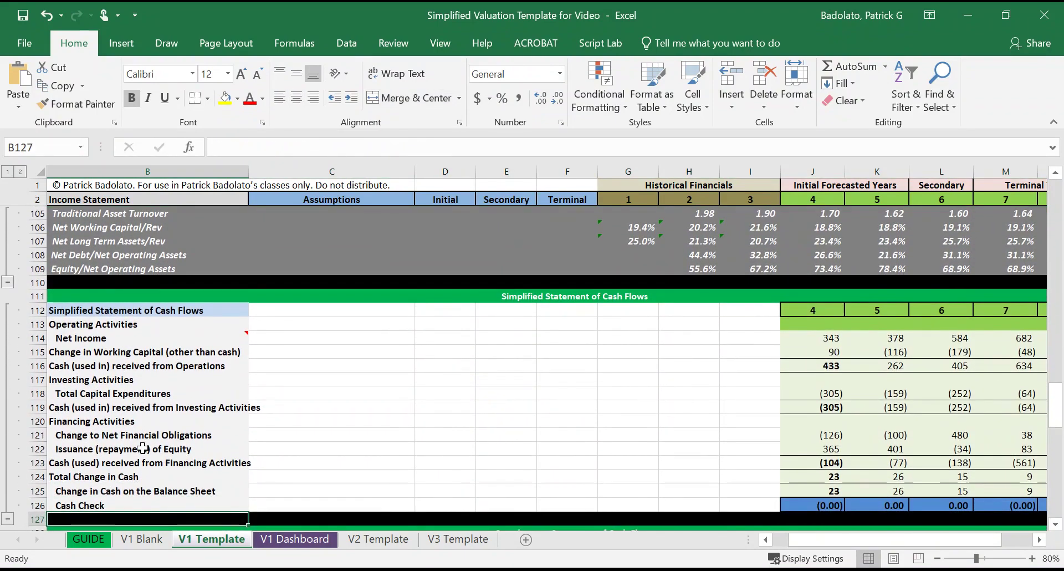
key(Up)
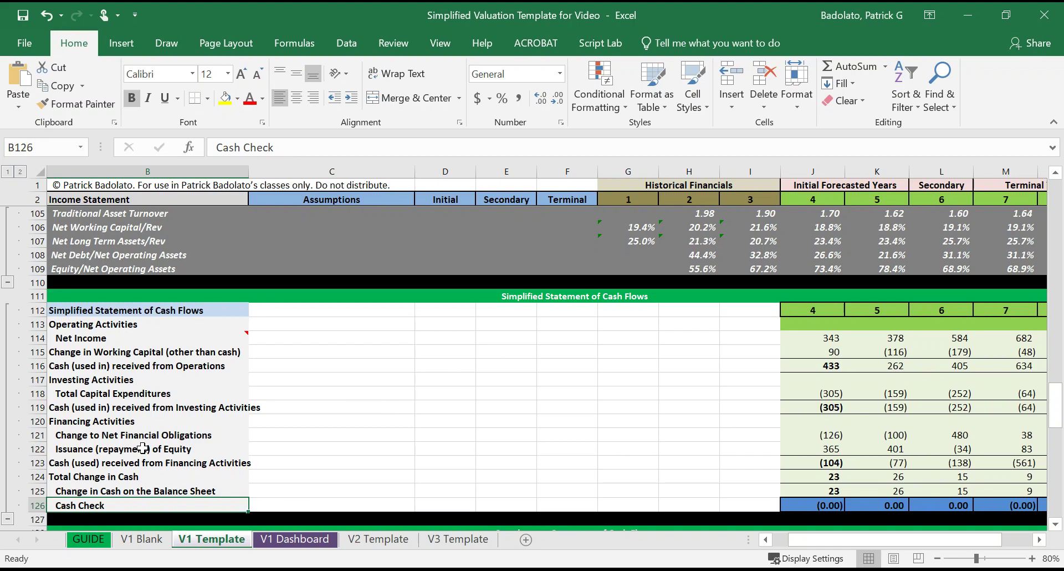
Step: Compare the end of the Simplified Statement of Cash Flows with the opening rows of the Step-by-Step Statement of Cash Flows
key(Down)
key(Down)
key(Down)
key(Down)
key(Down)
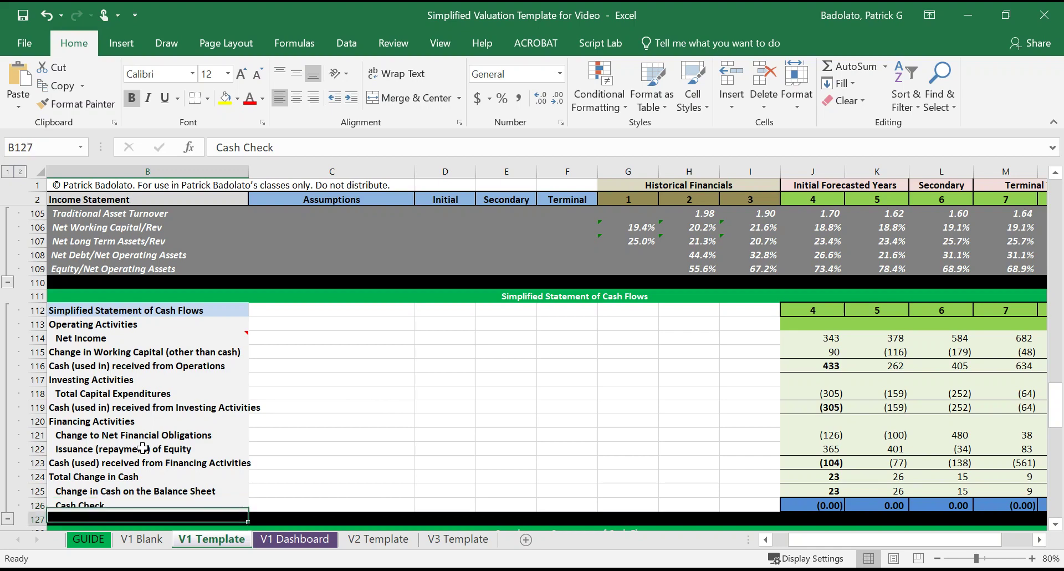
key(Up)
key(Up)
key(Up)
key(Up)
key(Up)
key(Up)
key(Up)
key(Up)
key(Up)
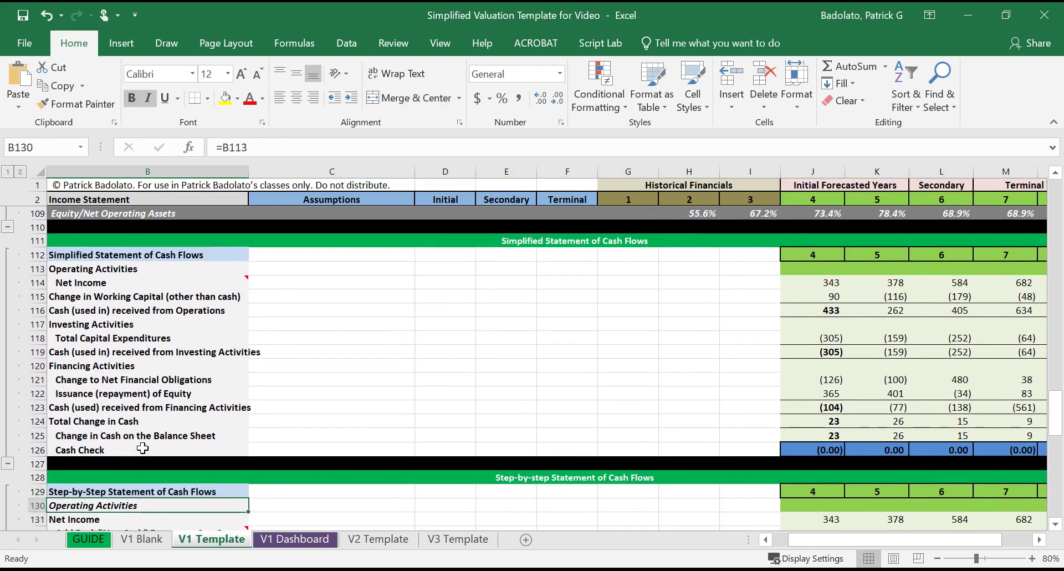
key(Down)
key(Down)
key(Down)
key(Down)
key(Down)
key(Down)
key(Down)
key(Down)
key(Down)
key(Down)
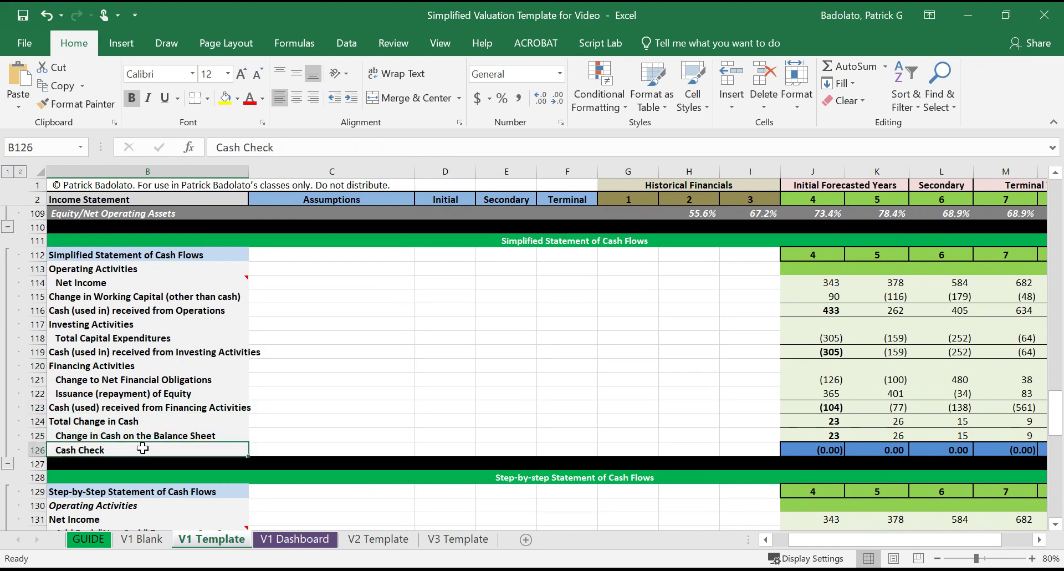
Step: Examine the operating activities of the Step-by-Step Statement of Cash Flows, including the individual working capital changes
key(Down)
key(Down)
key(Down)
key(Down)
key(Down)
key(Down)
key(Down)
key(Down)
key(Down)
key(Down)
key(Down)
key(Down)
key(Down)
key(Down)
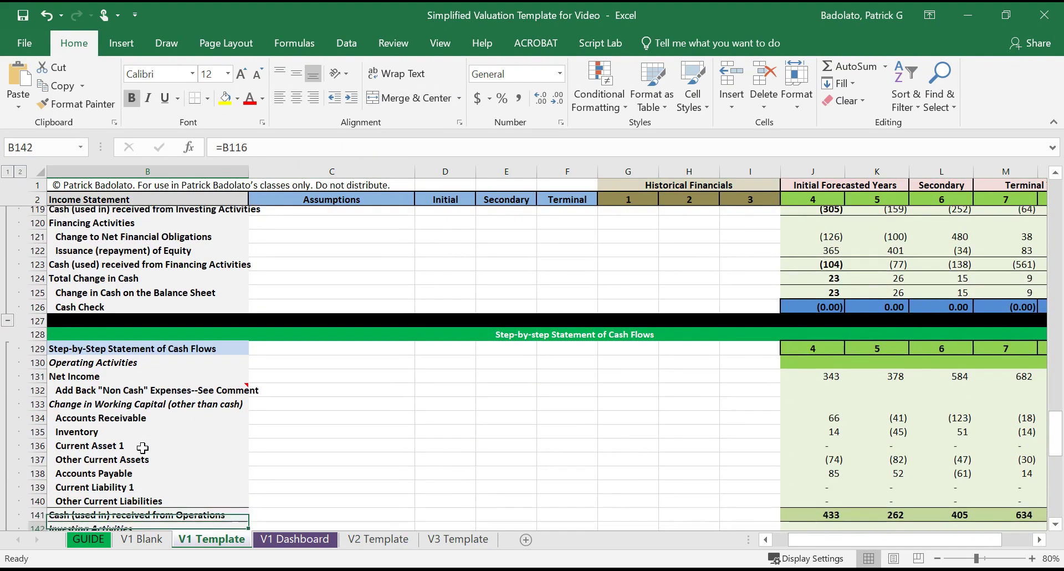
key(Down)
key(Down)
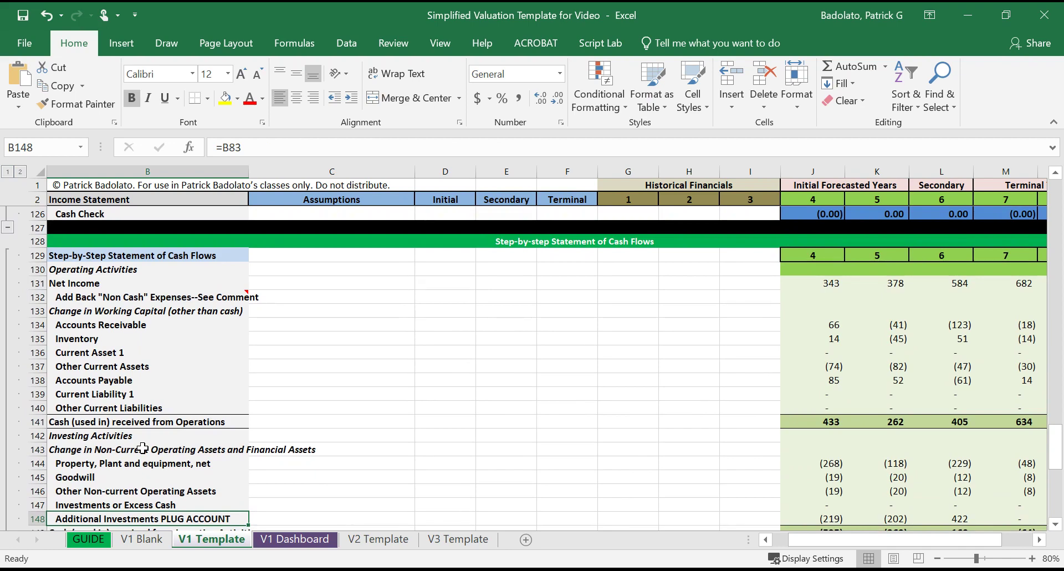
Step: Examine the Step-by-Step statement's investing and financing rows, including the investment and debt plug accounts and Dividends Paid
key(Down)
key(Down)
key(Down)
key(Down)
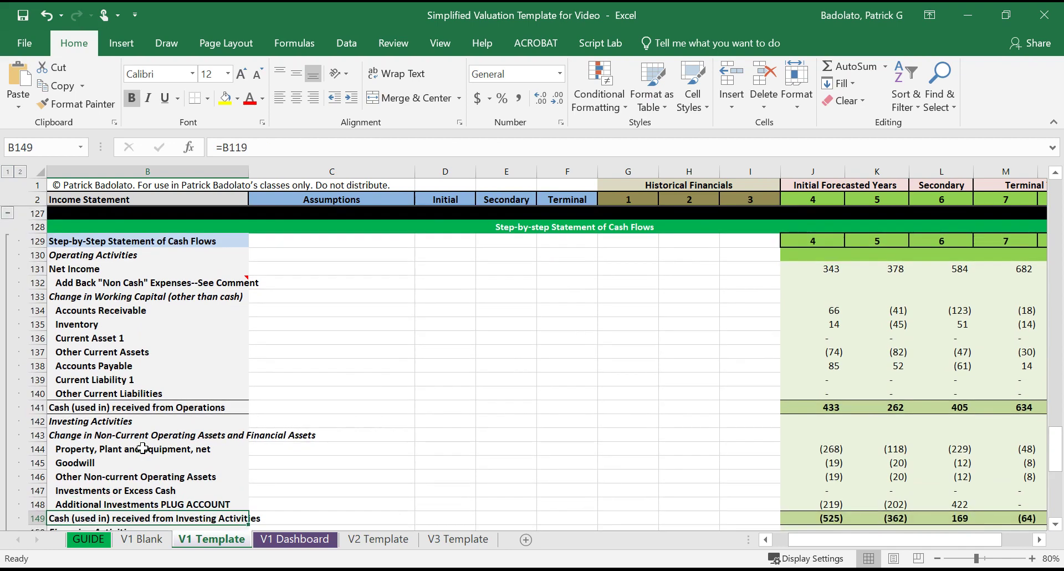
key(Down)
key(Down)
key(Down)
key(Down)
key(Down)
key(Down)
key(Down)
key(Down)
key(Down)
key(Down)
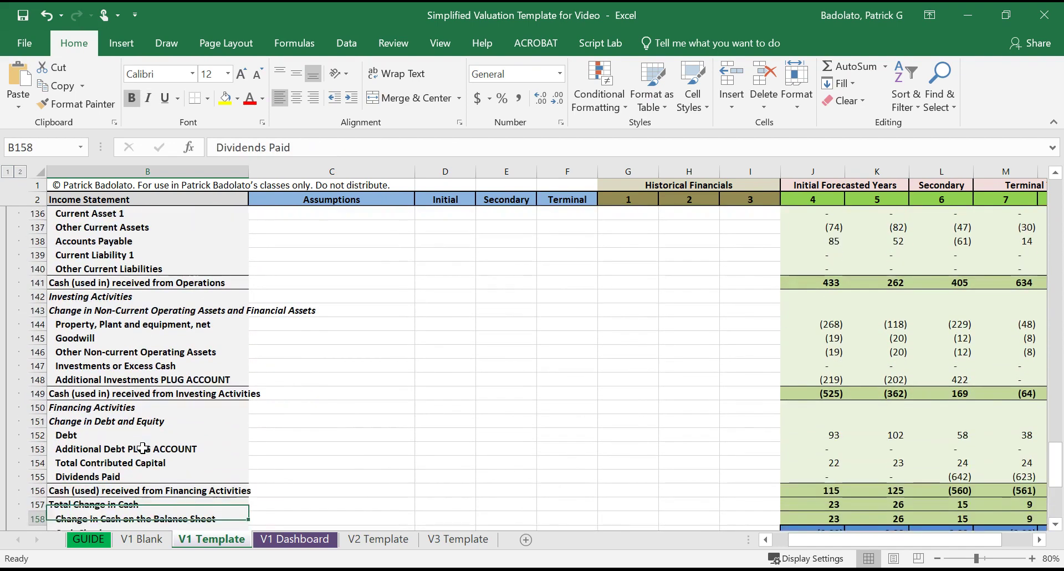
Step: Review the Step-by-Step statement from its Cash Check row back up to Cash (used in) received from Operations
key(Up)
key(Up)
key(Up)
key(Up)
key(Up)
key(Up)
key(Up)
key(Up)
key(Up)
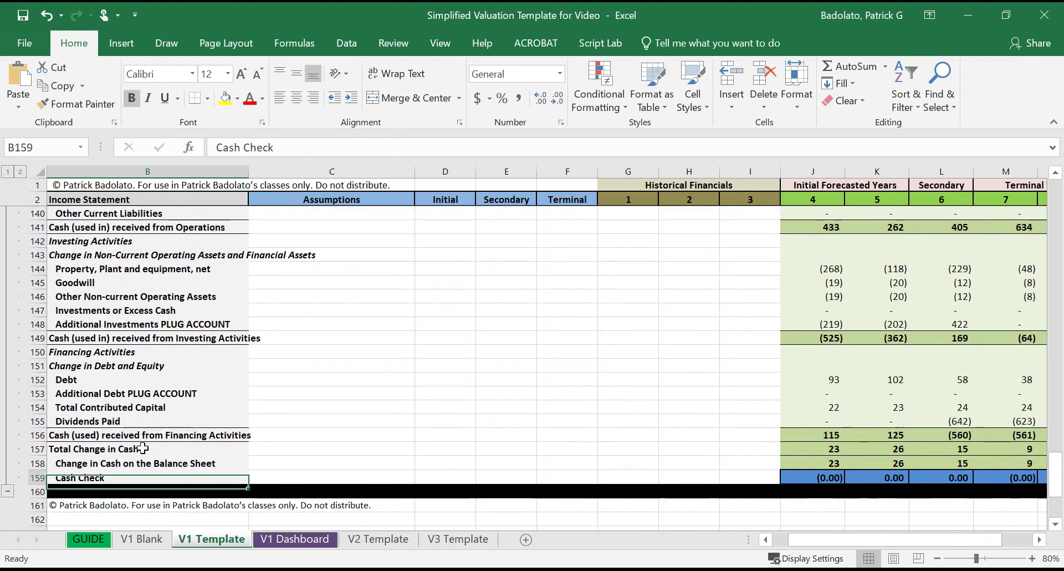
key(Up)
key(Up)
key(Up)
key(Up)
key(Up)
key(Up)
key(Up)
key(Up)
key(Up)
key(Up)
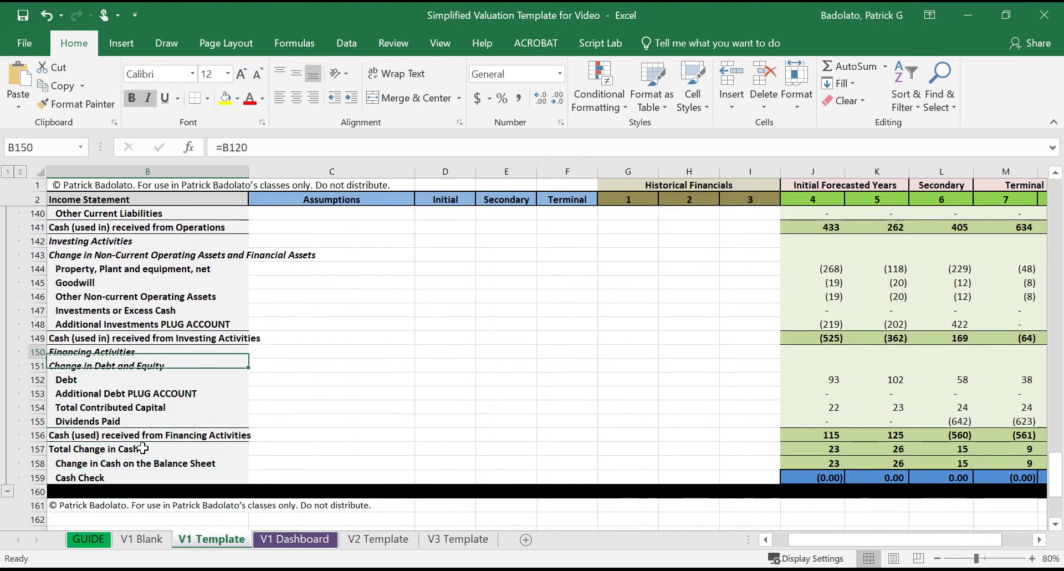
key(Up)
key(Up)
key(Up)
key(Up)
key(Up)
key(Up)
key(Up)
key(Up)
key(Up)
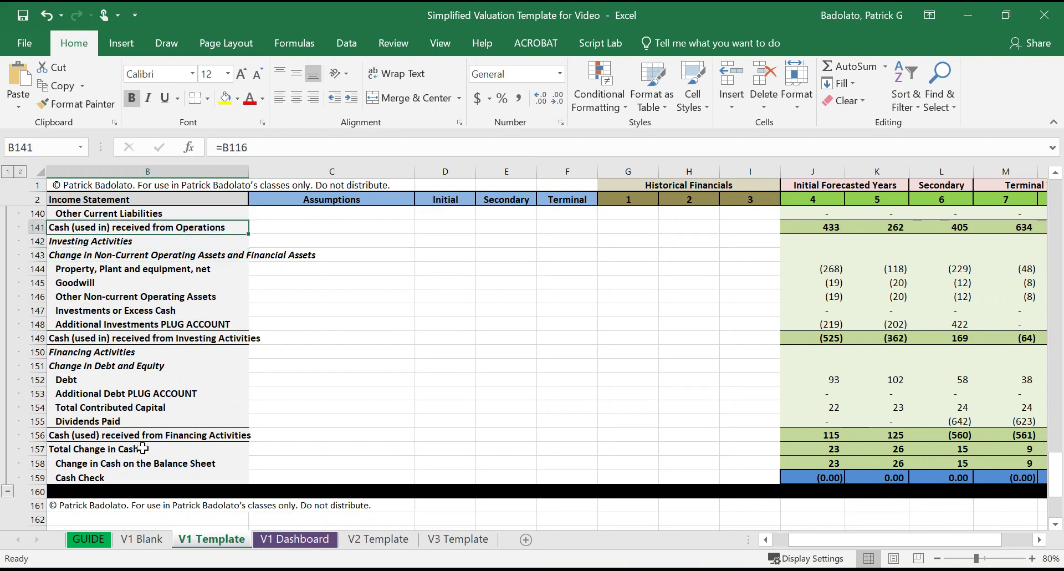
Step: Look through the rest of the Step-by-Step statement to the end of the template below the Cash Check row
key(Down)
key(Down)
key(Down)
key(Down)
key(Down)
key(Down)
key(Down)
key(Down)
key(Down)
key(Down)
key(Down)
key(Down)
key(Down)
key(Down)
key(Down)
key(Down)
key(Down)
key(Down)
key(Down)
key(Down)
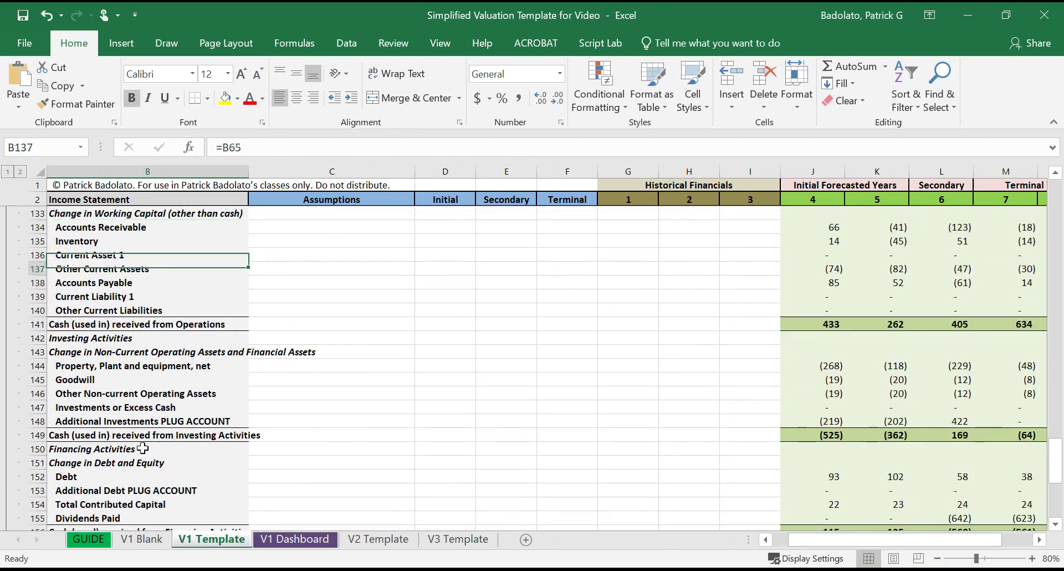
key(Down)
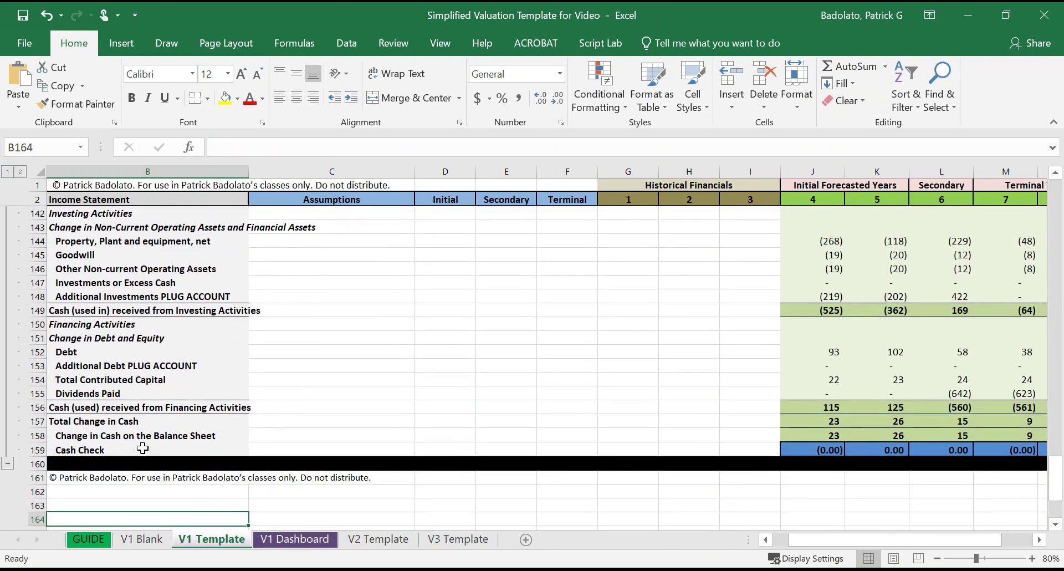
Step: Look back up through the Step-by-Step Statement of Cash Flows from the sheet's end to its operating activities
key(Up)
key(Up)
key(Up)
key(Up)
key(Up)
key(Up)
key(Up)
key(Up)
key(Up)
key(Up)
key(Up)
key(Up)
key(Up)
key(Up)
key(Up)
key(Up)
key(Up)
key(Up)
key(Up)
key(Up)
key(Up)
key(Up)
key(Up)
key(Up)
key(Up)
key(Up)
key(Up)
key(Up)
key(Up)
key(Up)
key(Up)
key(Up)
key(Up)
key(Up)
key(Up)
key(Up)
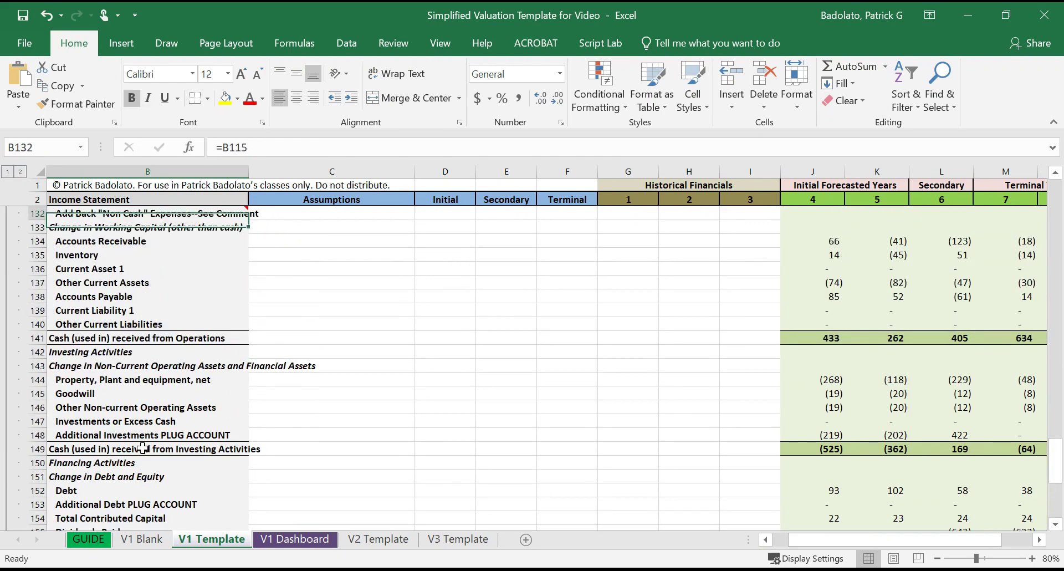
Step: Review the Total Change in Cash, Change in Cash on the Balance Sheet and Cash Check rows of the Simplified Statement of Cash Flows
key(Down)
key(Down)
key(Down)
key(Down)
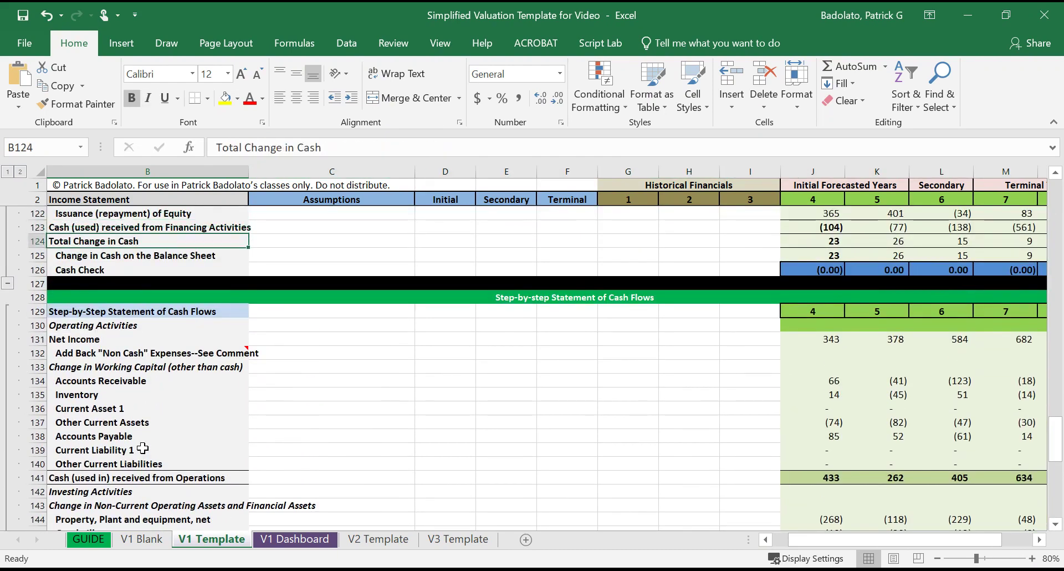
key(Right)
key(Right)
key(Right)
key(Right)
key(Right)
key(Right)
key(Right)
key(Right)
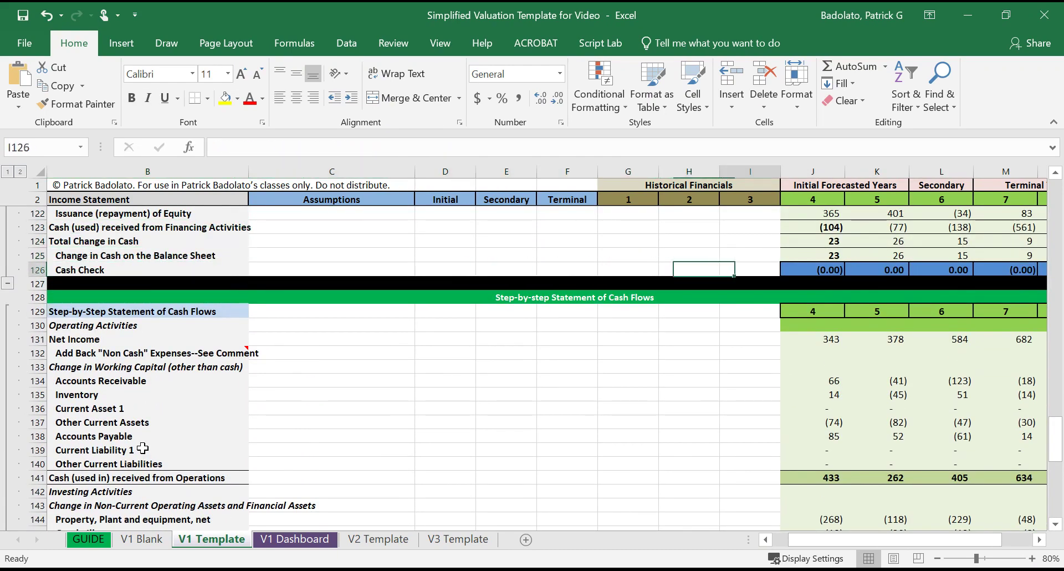
Step: Look back up the V1 Template's forecast year 4 column, through the balance sheet and valuation sections, to the Initial Forecasted Years heading
key(Up)
key(Up)
key(Up)
key(Up)
key(Up)
key(Up)
key(Up)
key(Up)
key(Up)
key(Up)
key(Up)
key(Up)
key(Up)
key(Up)
key(Up)
key(Up)
key(Up)
key(Up)
key(Up)
key(Up)
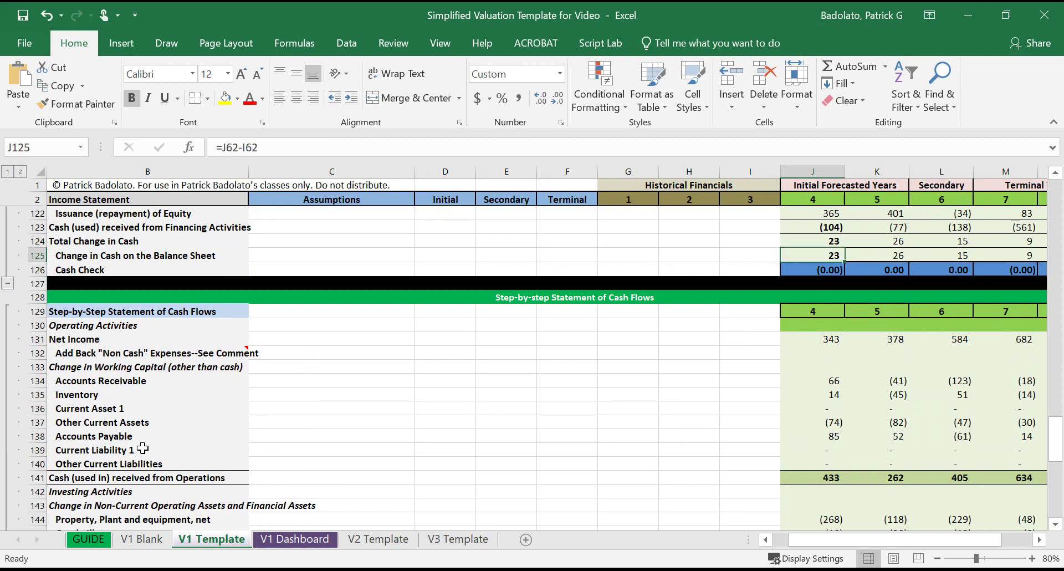
key(Up)
key(Up)
key(Up)
key(Up)
key(Up)
key(Up)
key(Up)
key(Up)
key(Up)
key(Up)
key(Up)
key(Up)
key(Up)
key(Up)
key(Up)
key(Up)
key(Up)
key(Up)
key(Up)
key(Up)
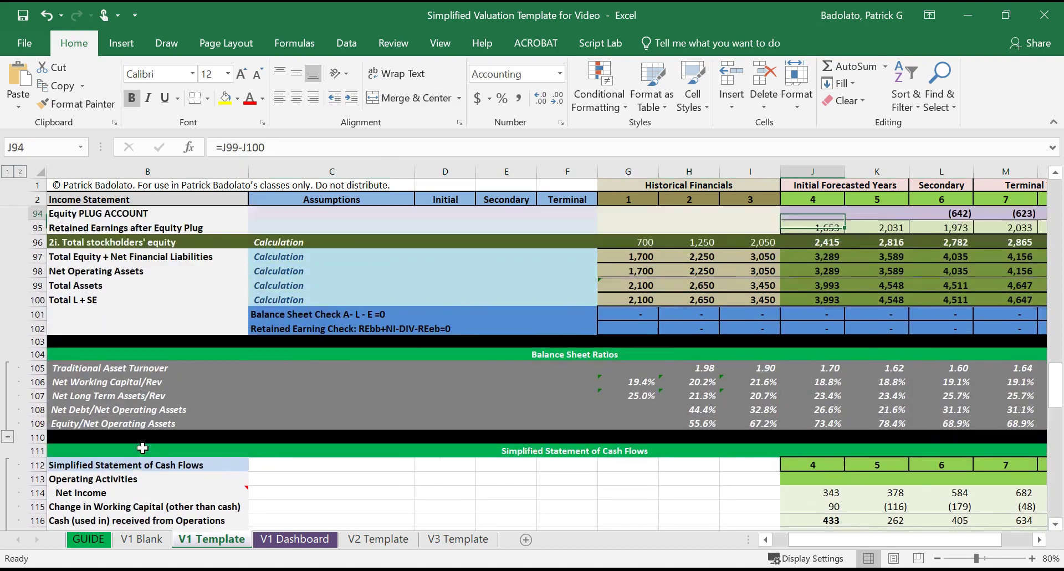
key(Up)
key(Up)
key(Up)
key(Up)
key(Up)
key(Up)
key(Up)
key(Up)
key(Up)
key(Up)
key(Up)
key(Up)
key(Up)
key(Up)
key(Up)
key(Up)
key(Up)
key(Up)
key(Up)
key(Up)
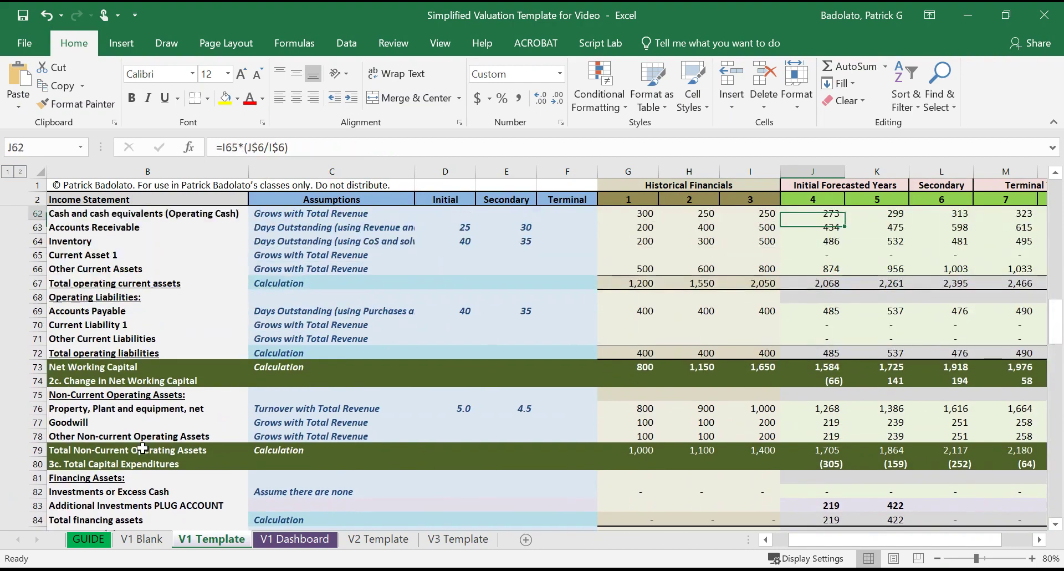
key(Up)
key(Up)
key(Up)
key(Up)
key(Up)
key(Up)
key(Up)
key(Up)
key(Up)
key(Up)
key(Up)
key(Up)
key(Up)
key(Up)
key(Up)
key(Up)
key(Up)
key(Up)
key(Up)
key(Up)
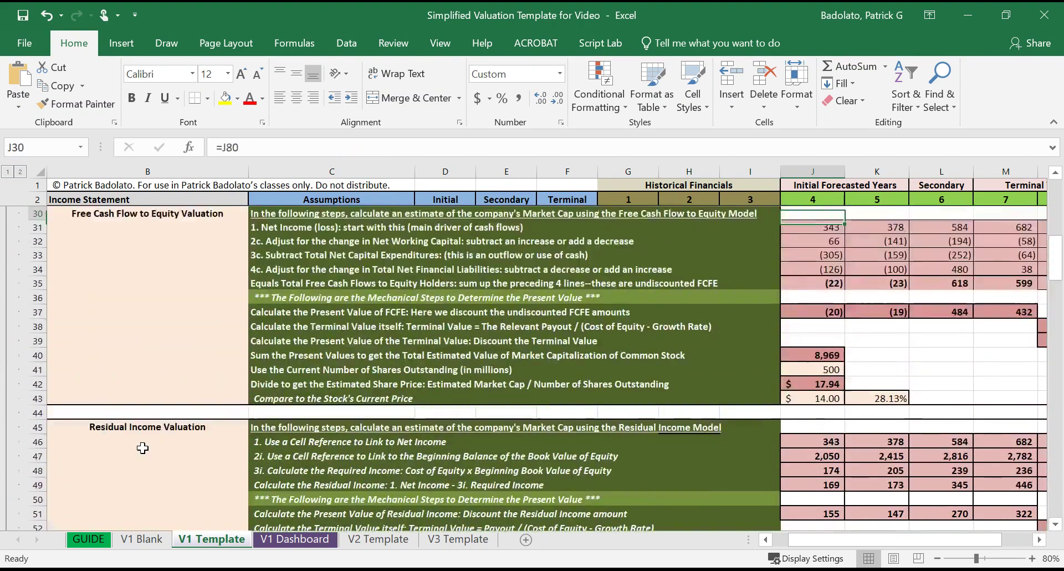
key(Up)
key(Up)
key(Up)
key(Up)
key(Up)
key(Up)
key(Up)
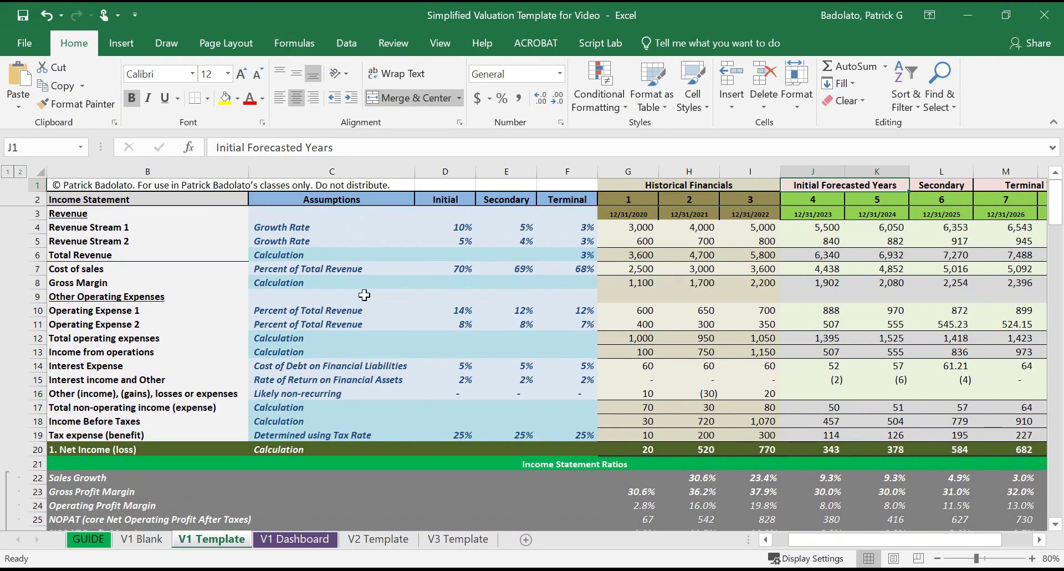
Step: Hide the Historical Financials columns G to I on the V1 Template
drag(629, 170, 728, 172)
right_click(723, 192)
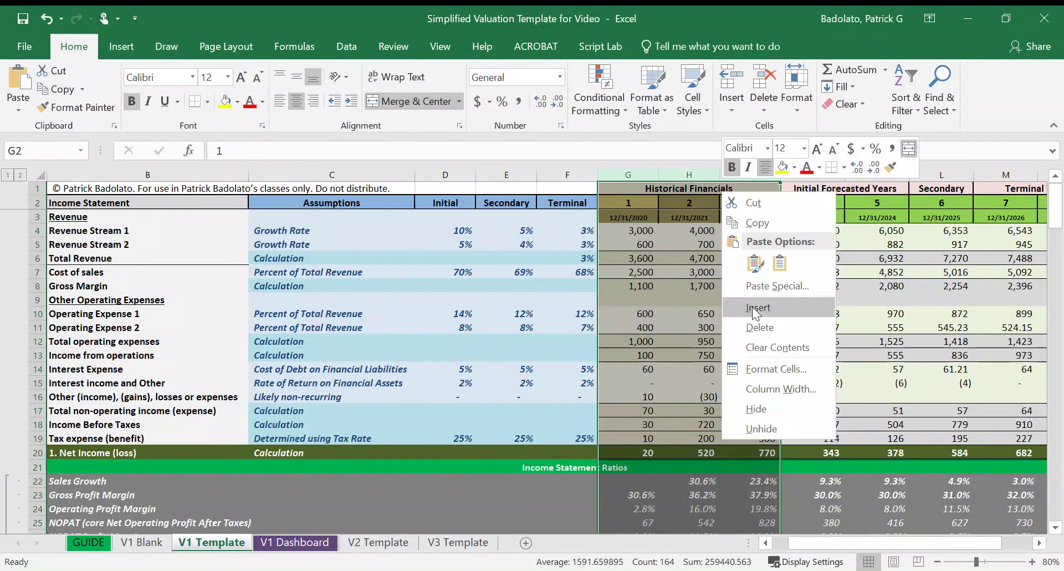
click(766, 409)
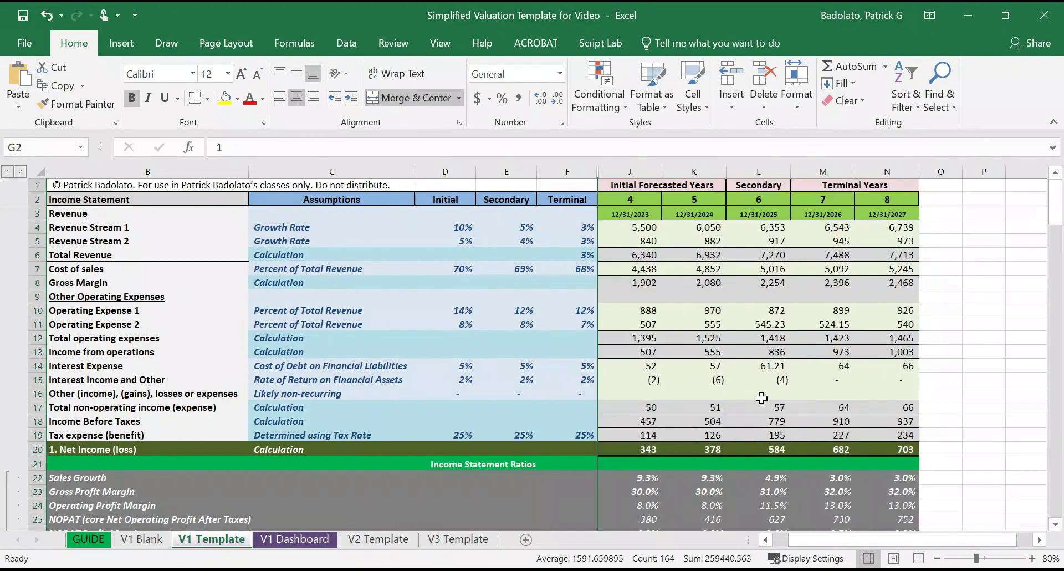
click(523, 264)
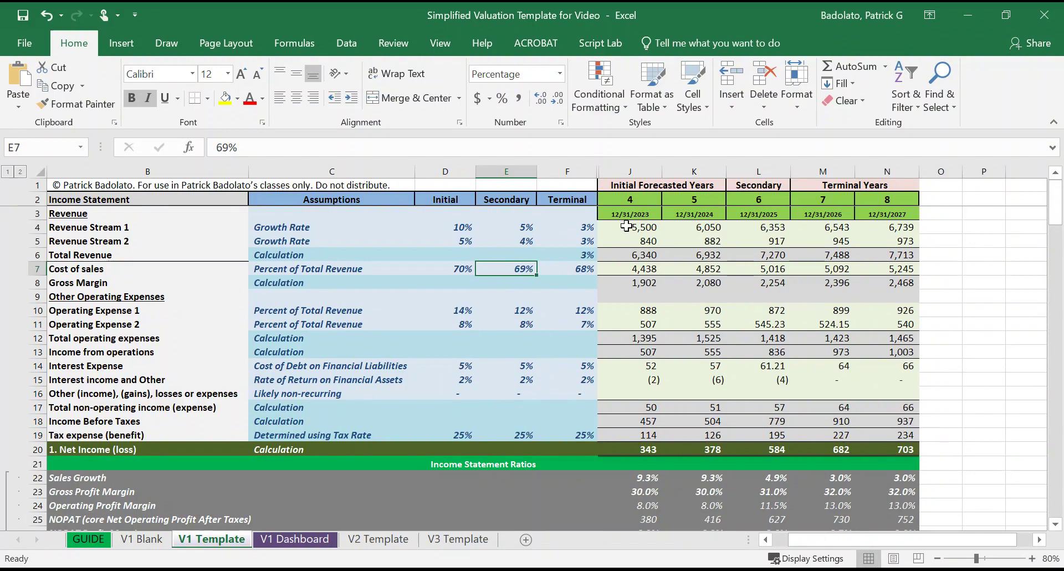
Step: Compare the revenue growth and cost of sales assumptions with the matching year 4 forecast formulas on the V1 Template
click(523, 228)
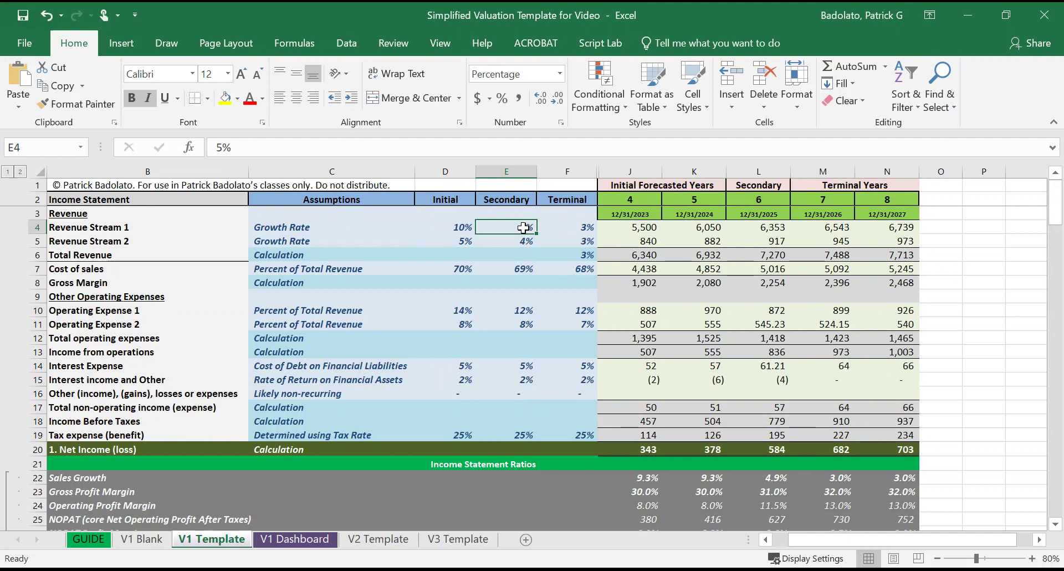
key(Down)
key(Down)
key(Down)
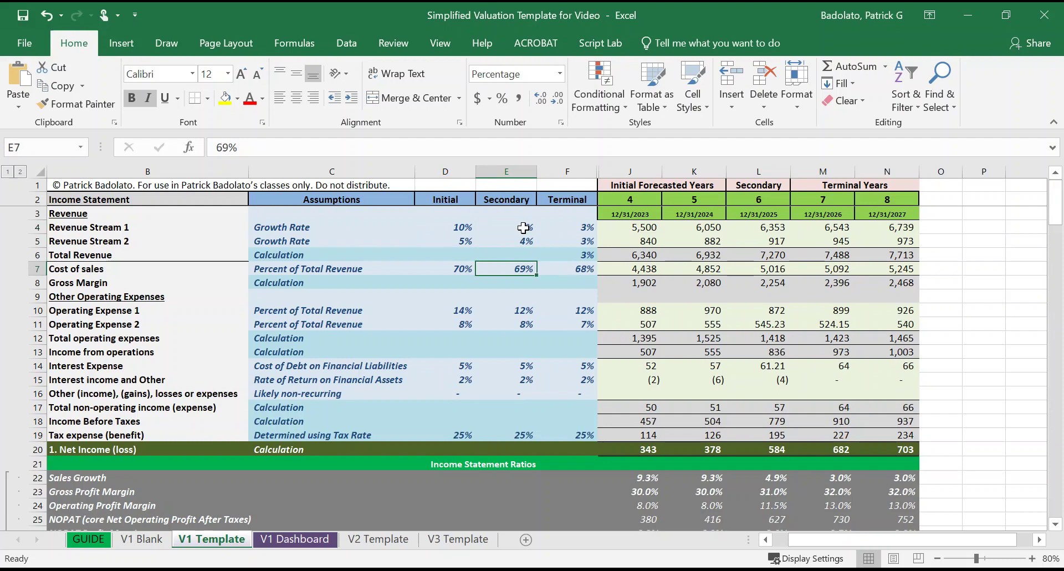
key(Right)
key(Right)
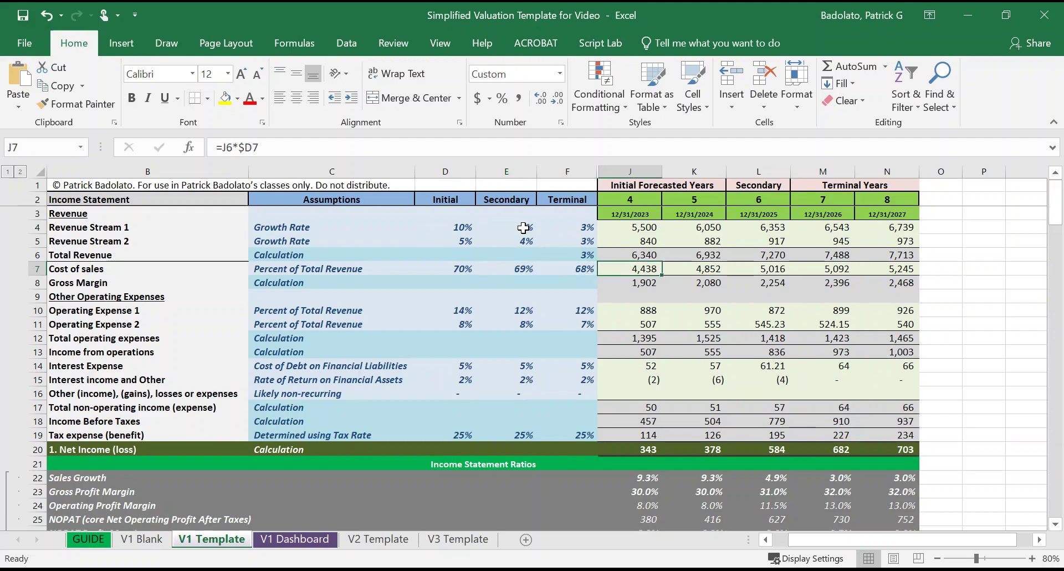
click(641, 226)
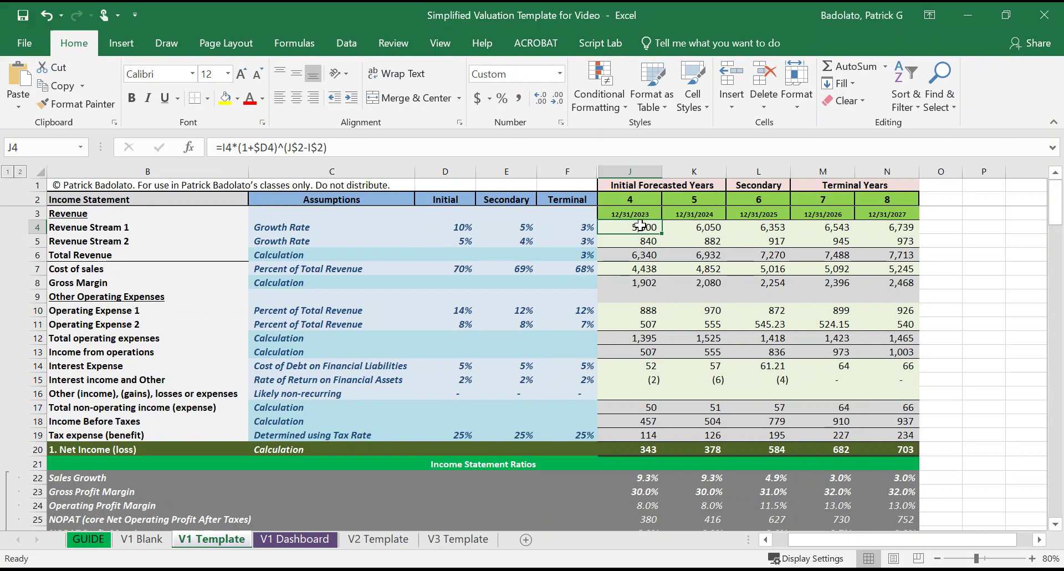
drag(824, 162, 886, 169)
click(670, 212)
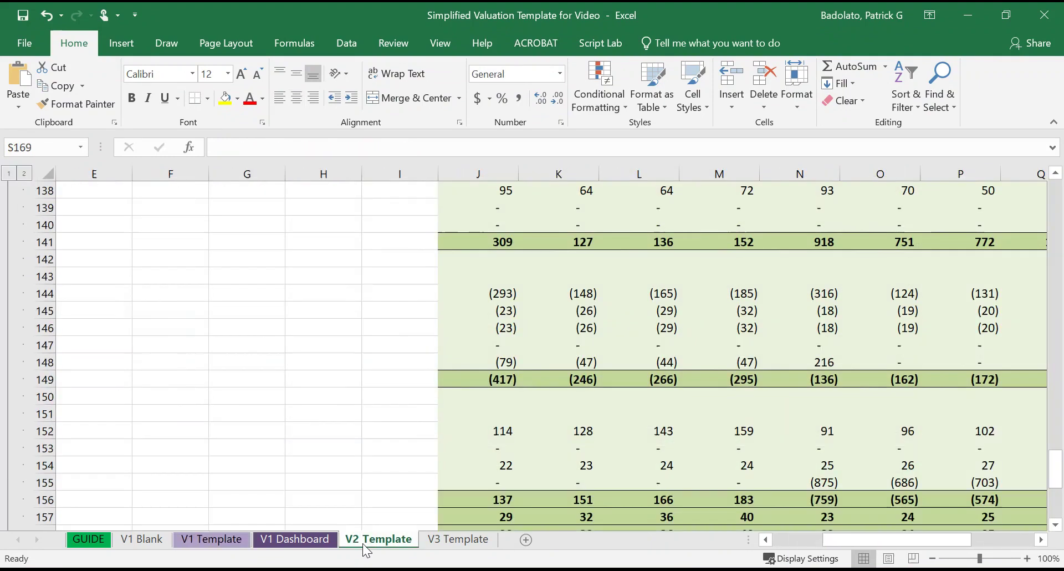
Step: Bring up the top of the V2 Template sheet and look across its forecast years to the Terminal Years
click(377, 539)
drag(1055, 468, 1058, 176)
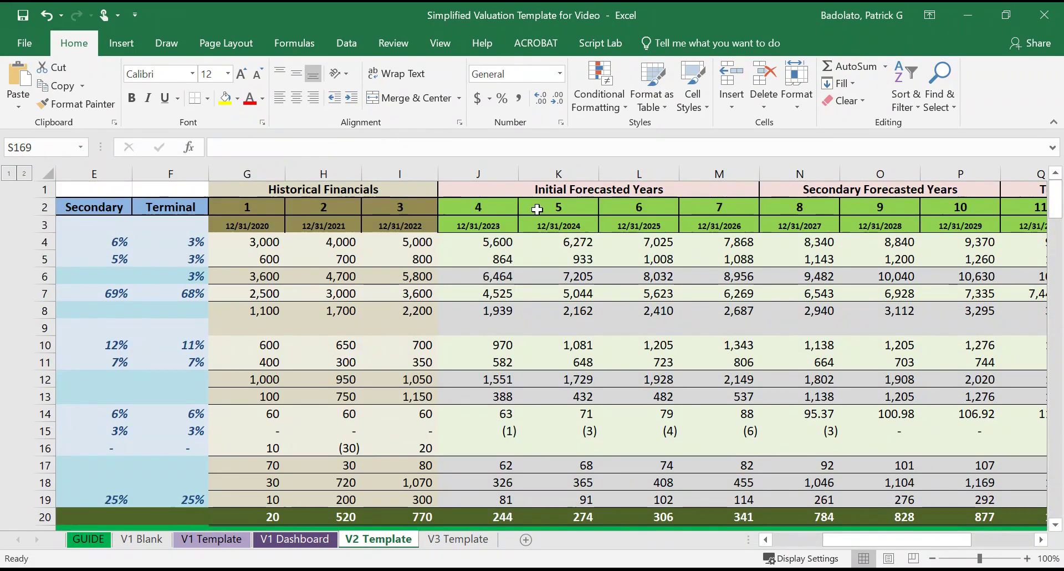
click(580, 208)
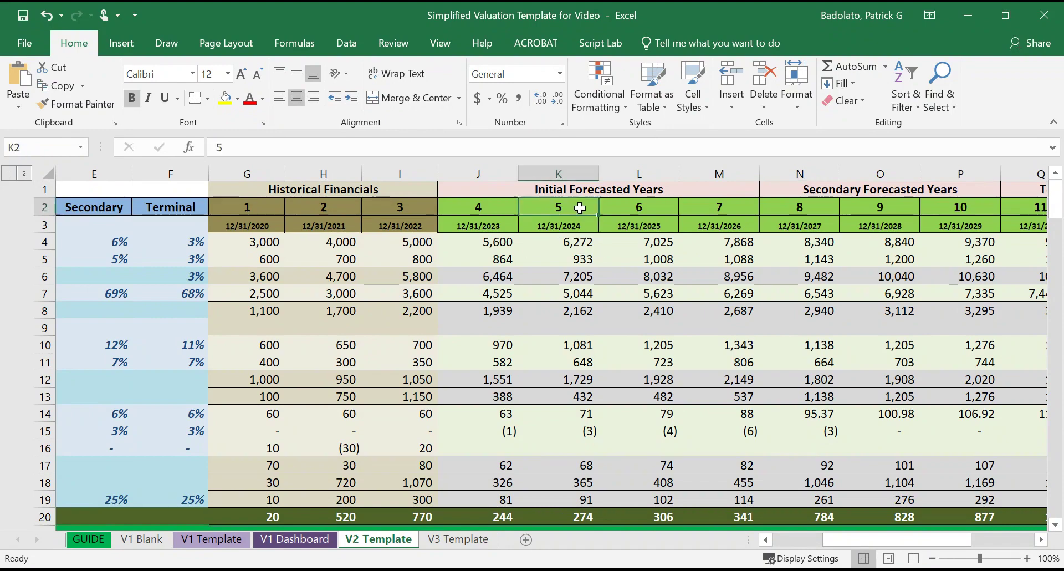
key(Right)
key(Right)
key(Right)
key(Right)
key(Right)
key(Right)
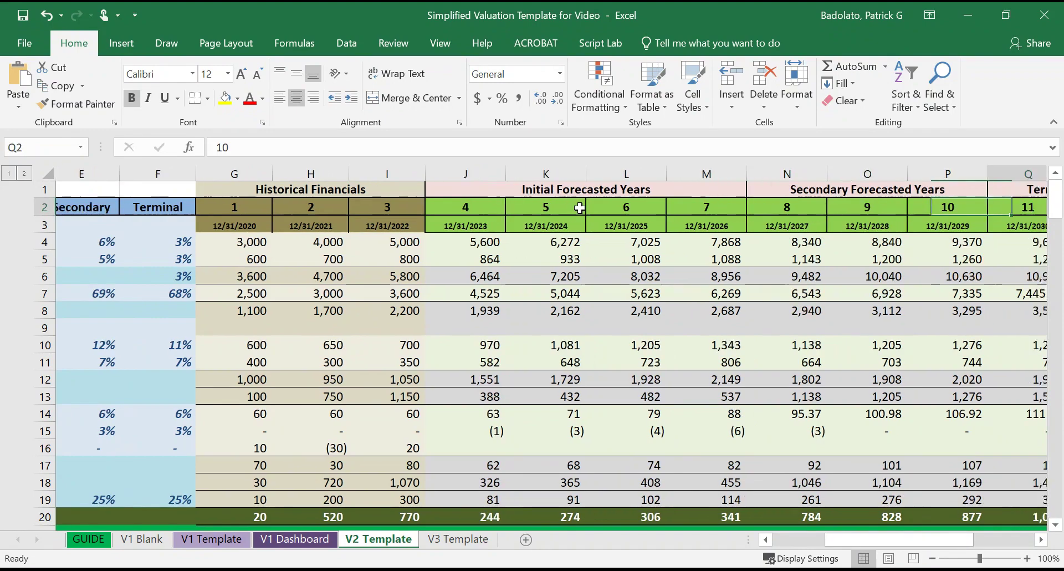
Step: Examine how the V2 Template divides its year headings between Initial Forecasted Years and Secondary Forecasted Years
key(Left)
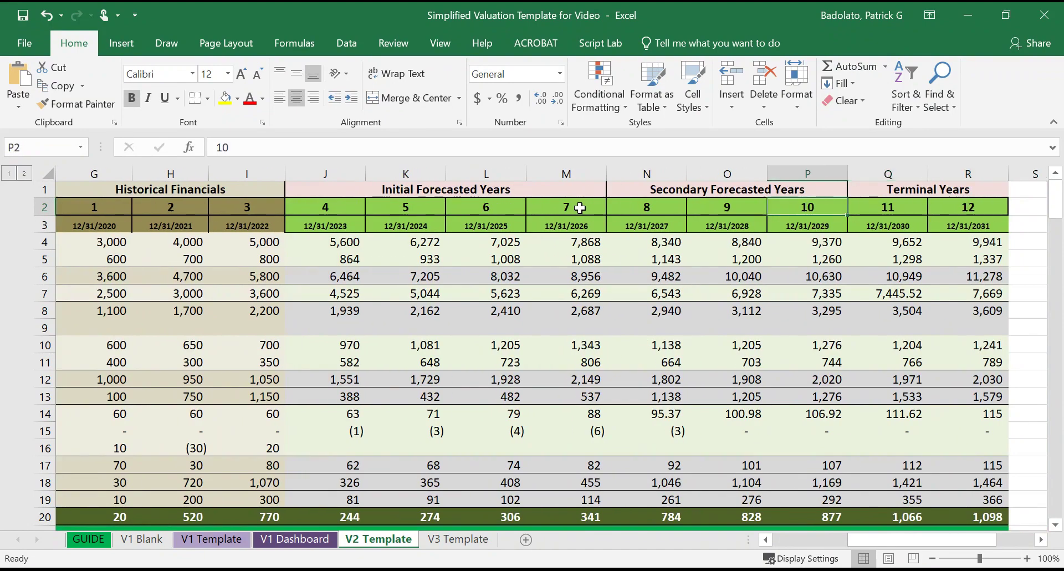
key(Left)
key(Left)
key(Left)
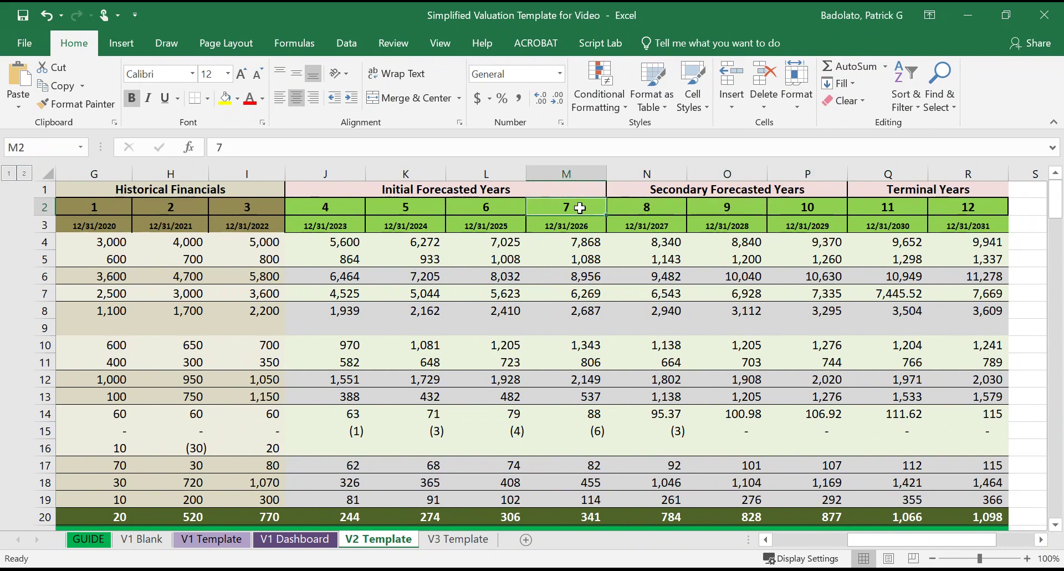
key(Left)
key(Left)
key(Left)
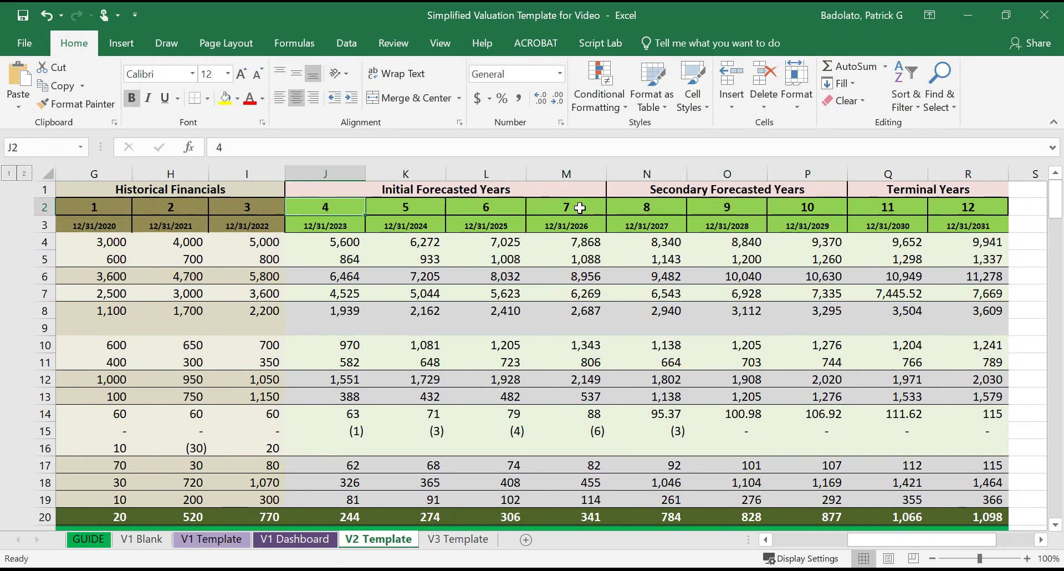
key(Right)
key(Right)
key(Right)
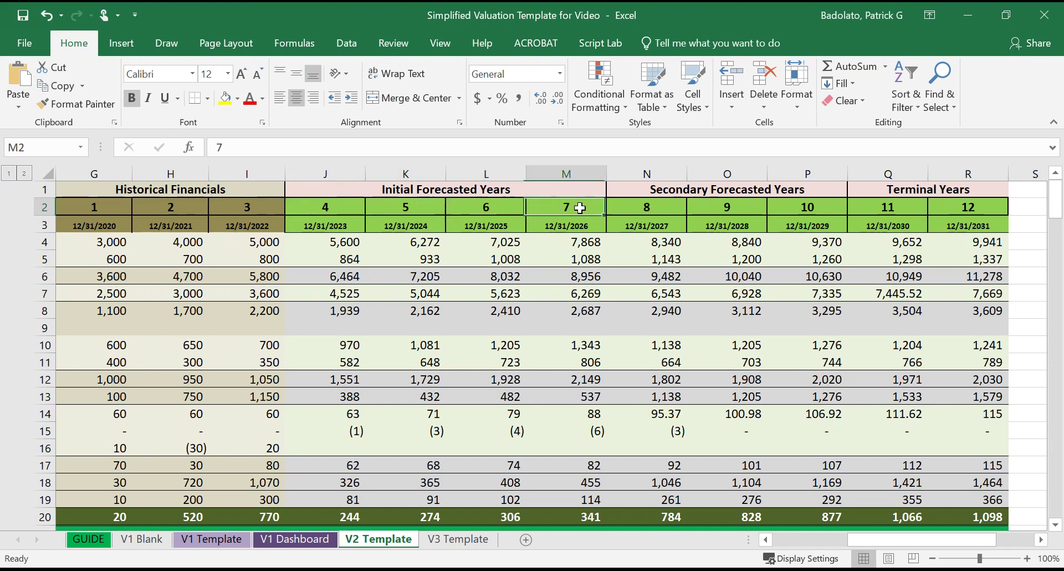
key(Right)
key(Right)
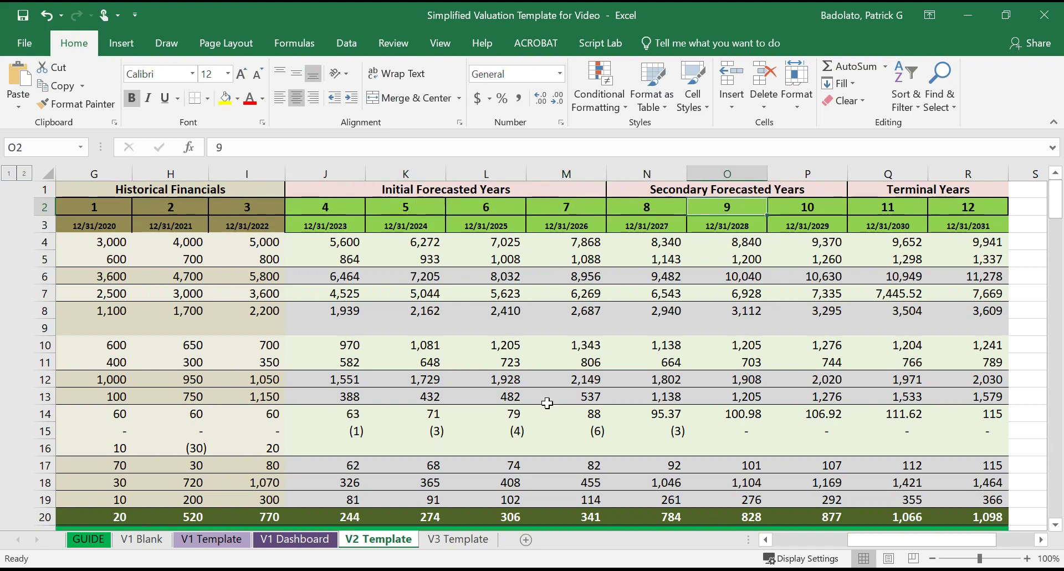
Step: Look across the V3 Template's date row from the Historical Financials through the Initial and Secondary Forecasted Years
click(454, 539)
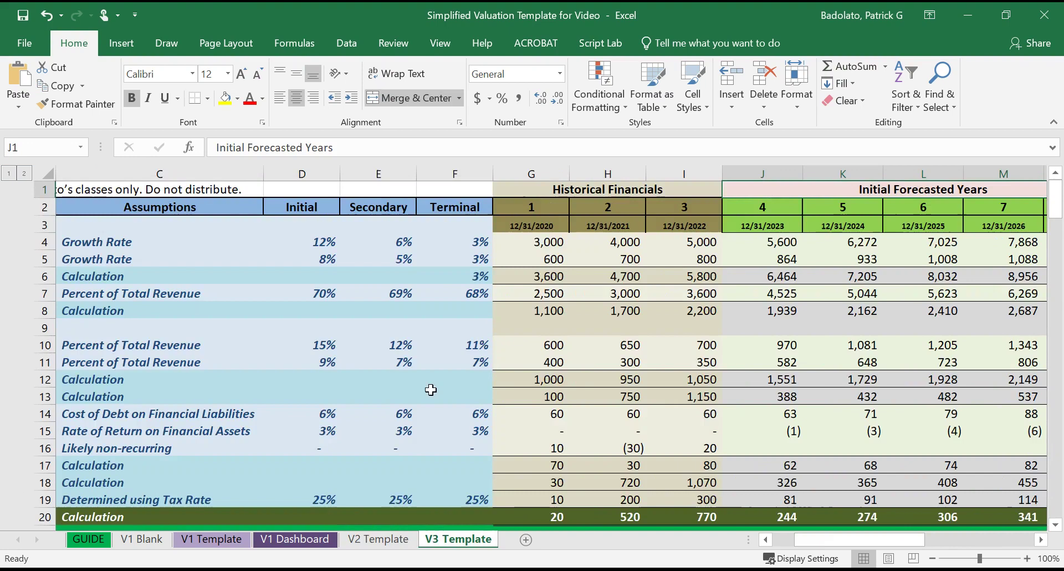
click(551, 224)
key(Right)
key(Right)
key(Right)
key(Right)
key(Right)
key(Right)
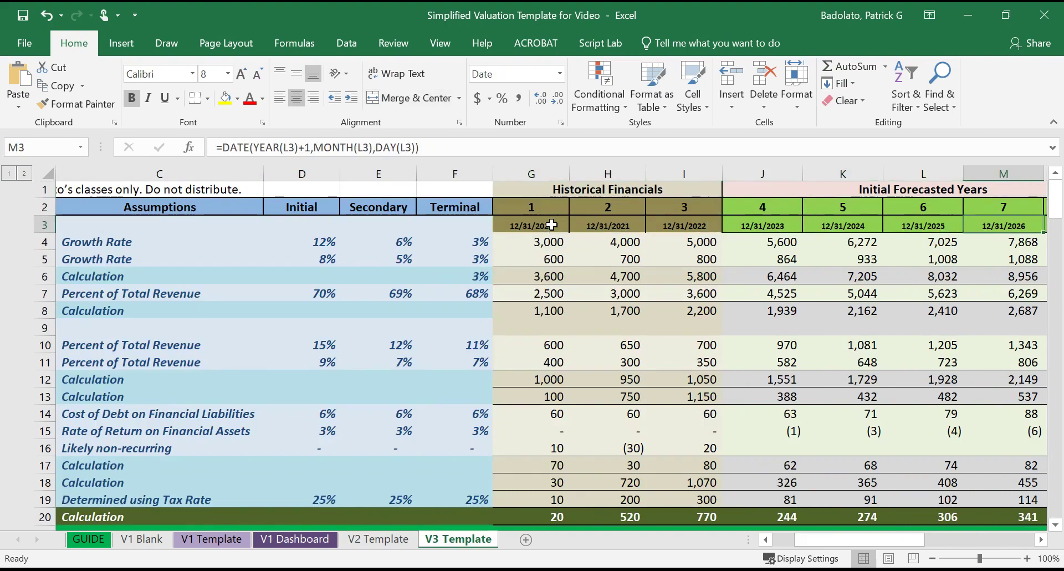
key(Right)
key(Right)
key(Right)
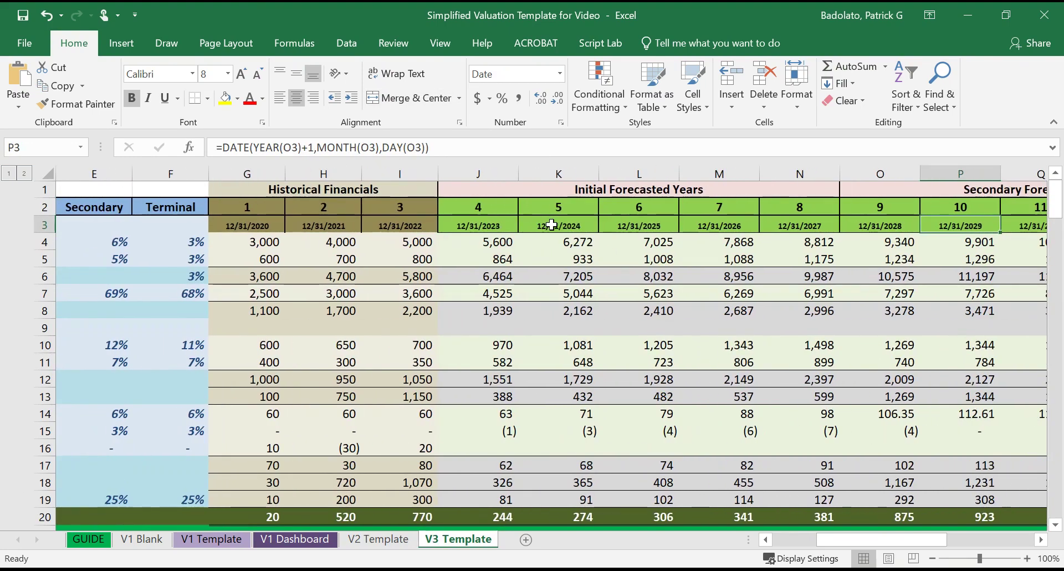
key(Right)
key(Right)
key(Right)
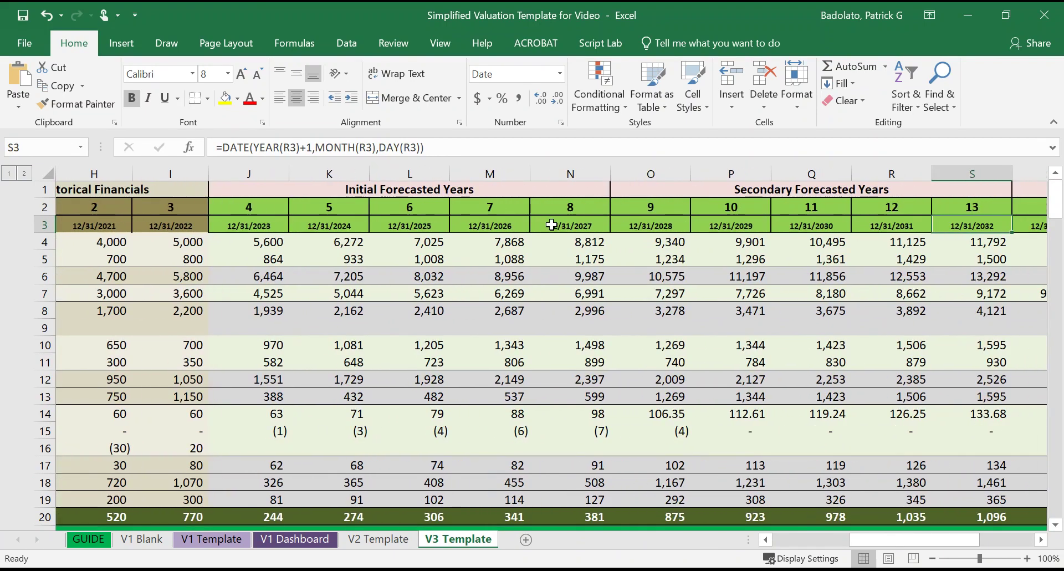
Step: Compare the V1 Blank and V3 Template sheets with the V1 Template, finishing on the V1 Template
click(145, 543)
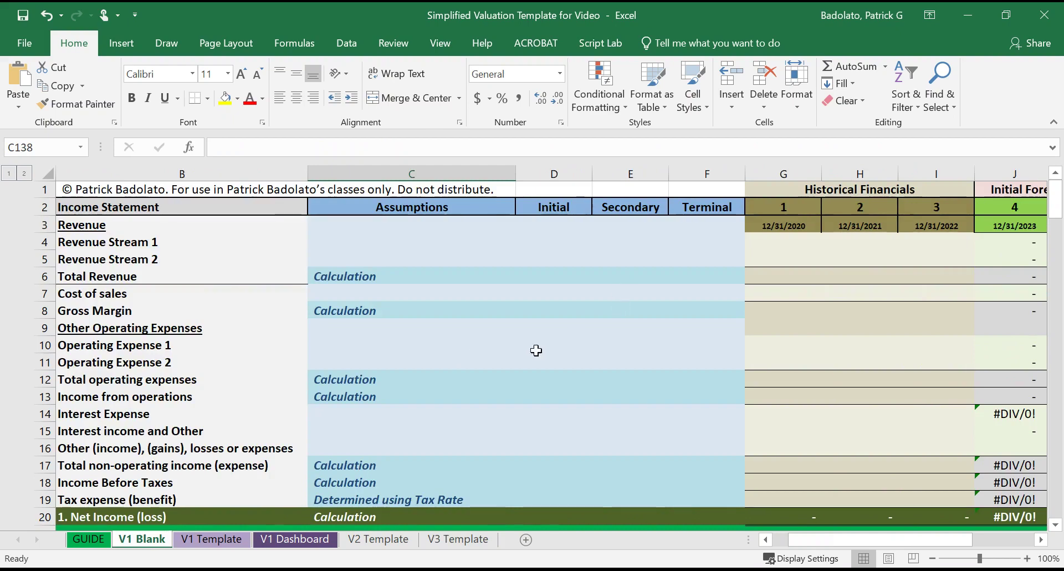
click(219, 540)
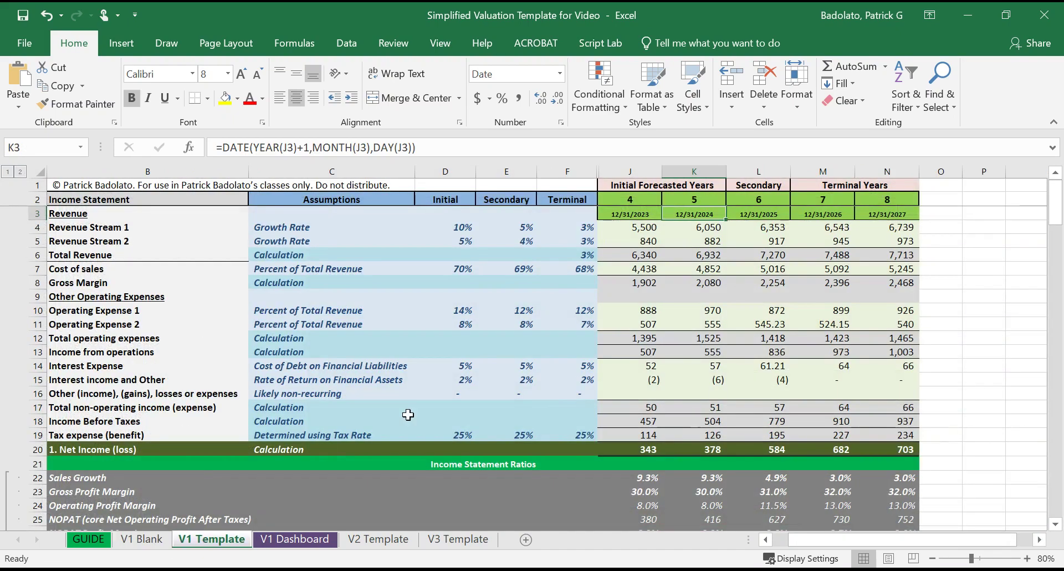
click(554, 296)
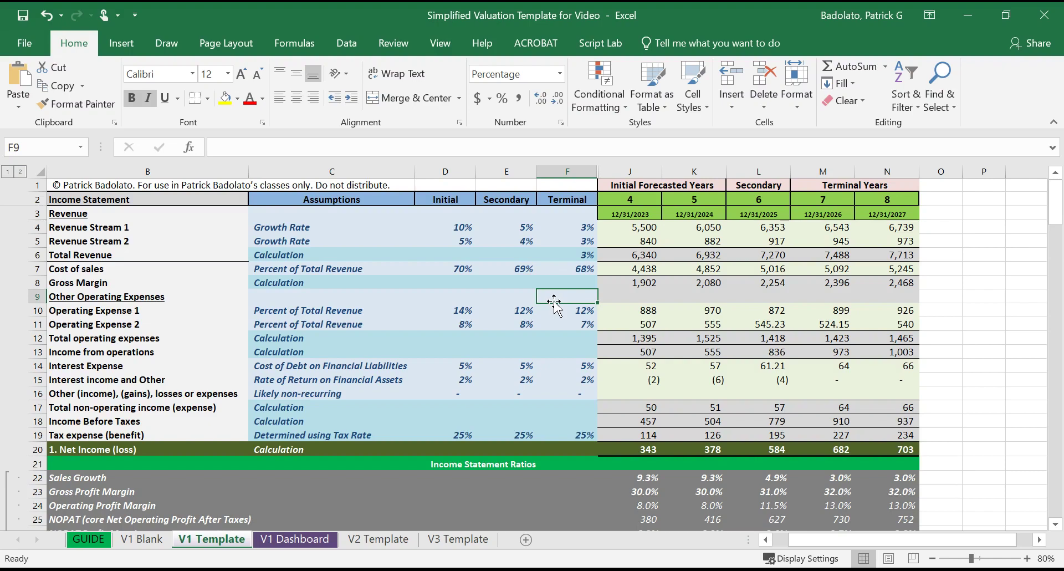
click(452, 544)
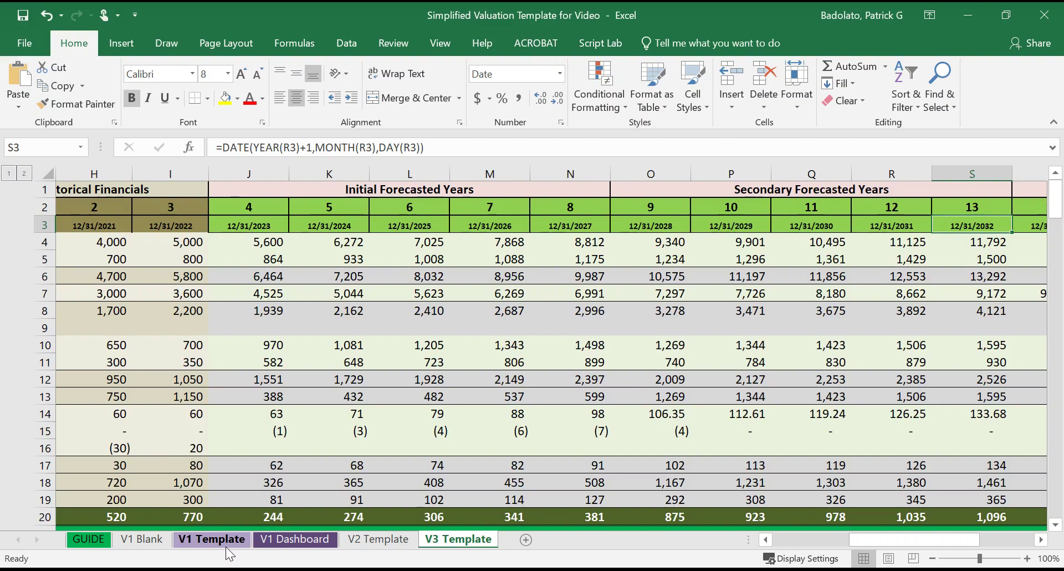
click(208, 540)
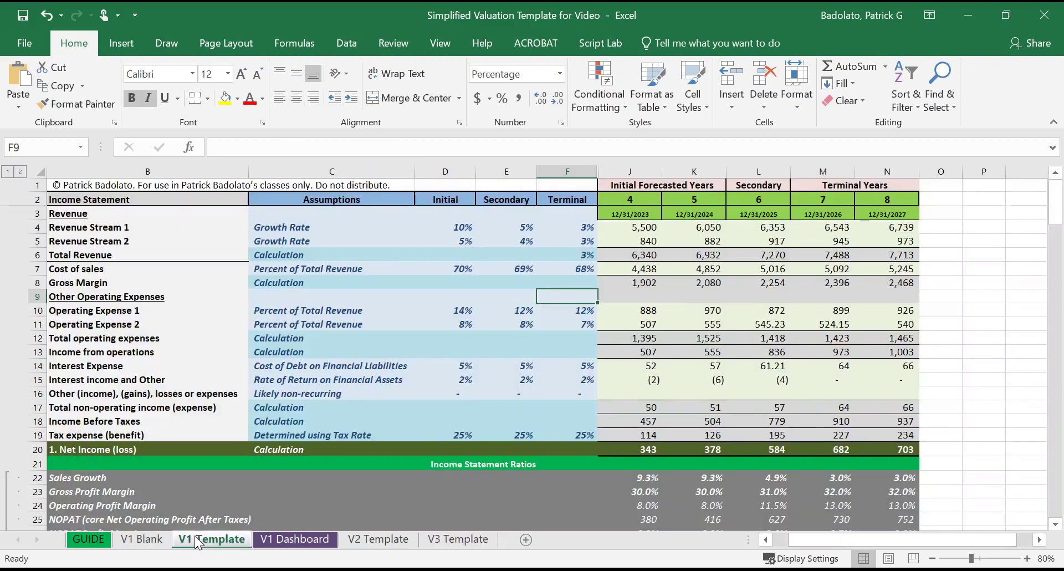
Step: Examine the year 4 growth formula for Revenue Stream 1 in cell J4
click(618, 226)
click(257, 153)
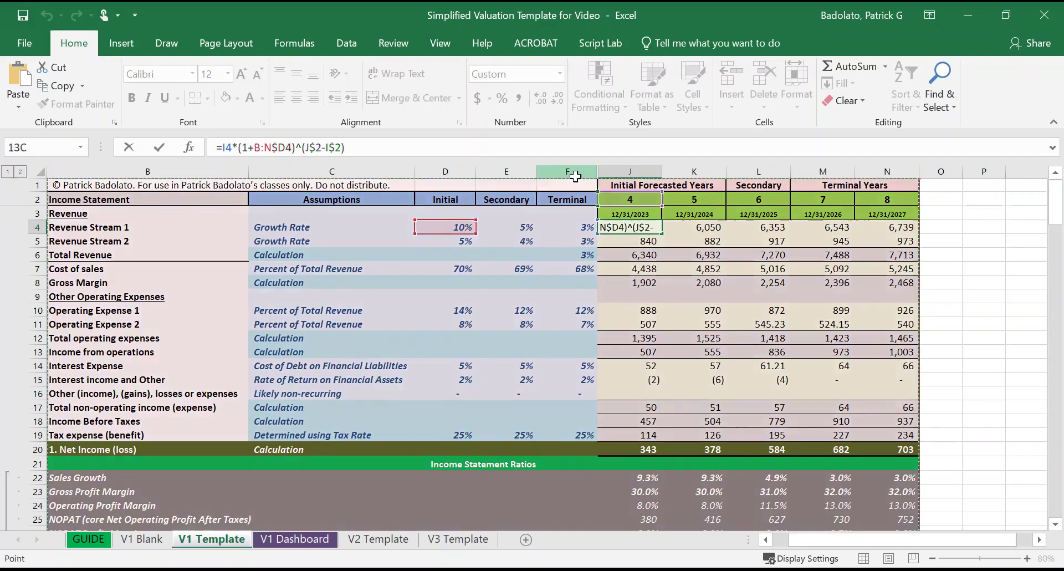
Step: Unhide the Historical Financials columns G to I on the V1 Template
drag(573, 171, 620, 170)
key(Escape)
right_click(620, 173)
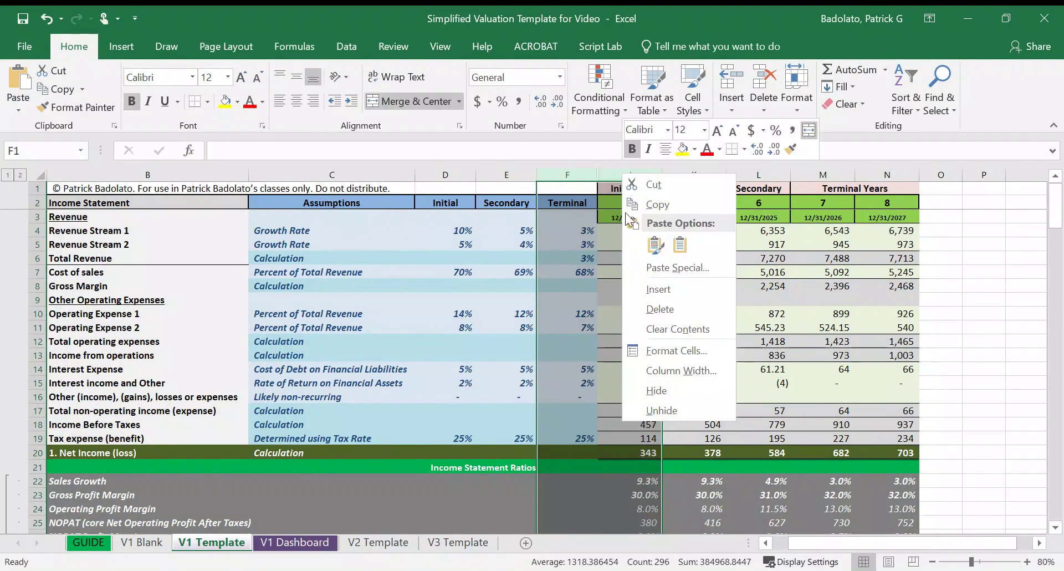
click(673, 403)
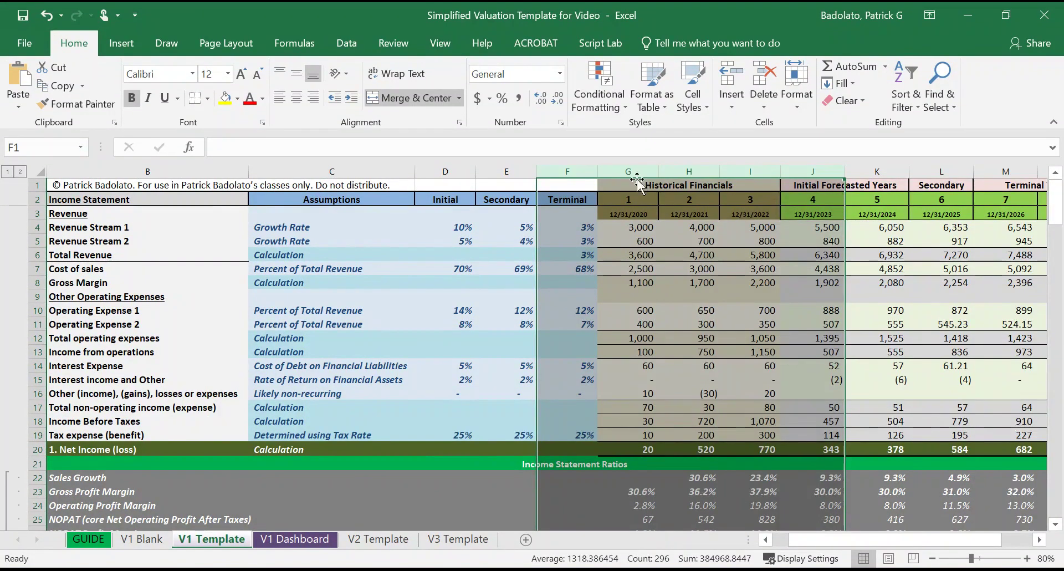
Step: Hide the Historical Financials columns G and H for years 1 and 2 on the V1 Template
click(636, 167)
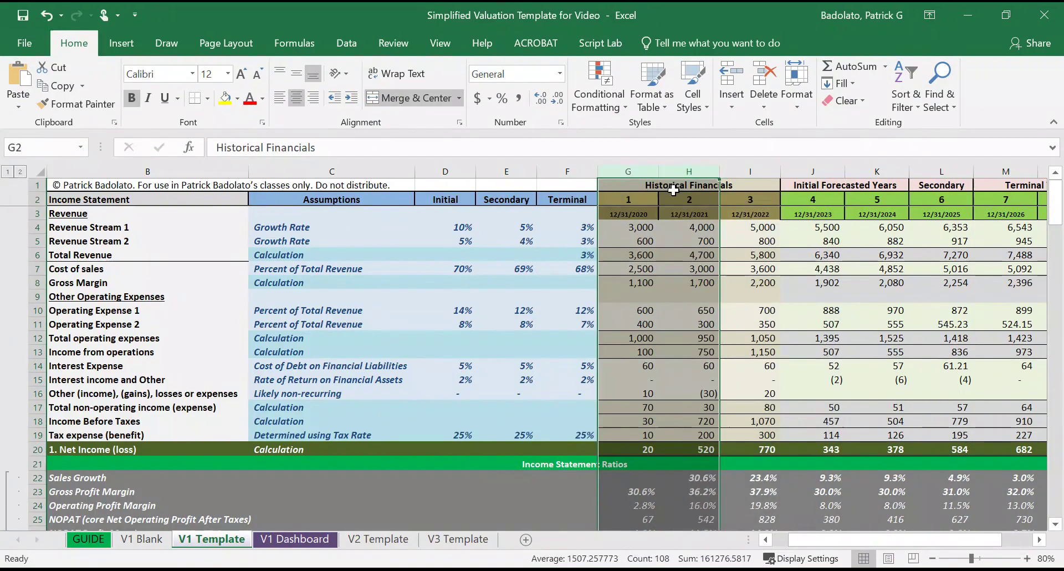
right_click(676, 186)
click(622, 169)
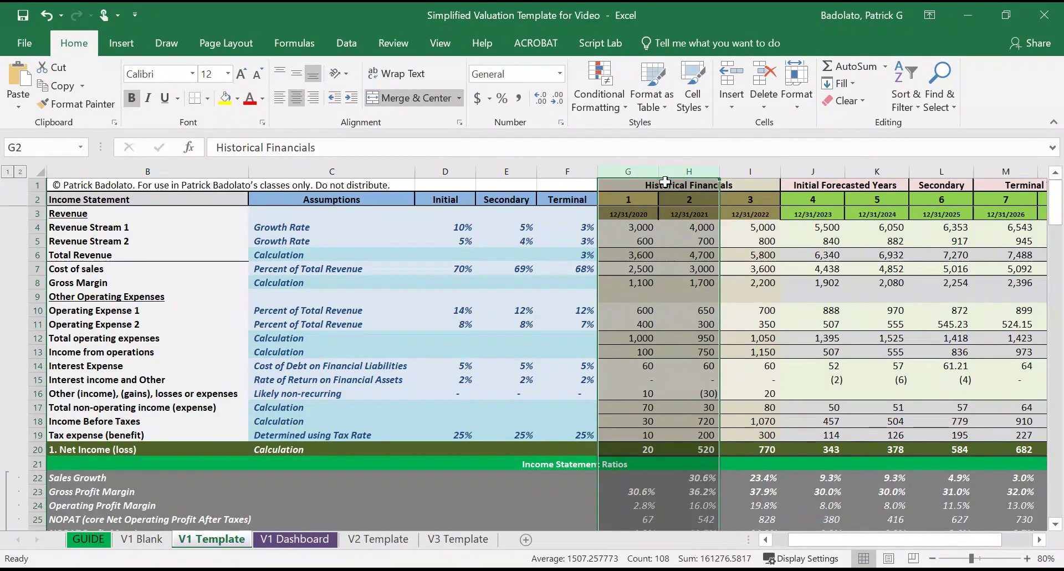
right_click(664, 186)
drag(623, 179, 690, 180)
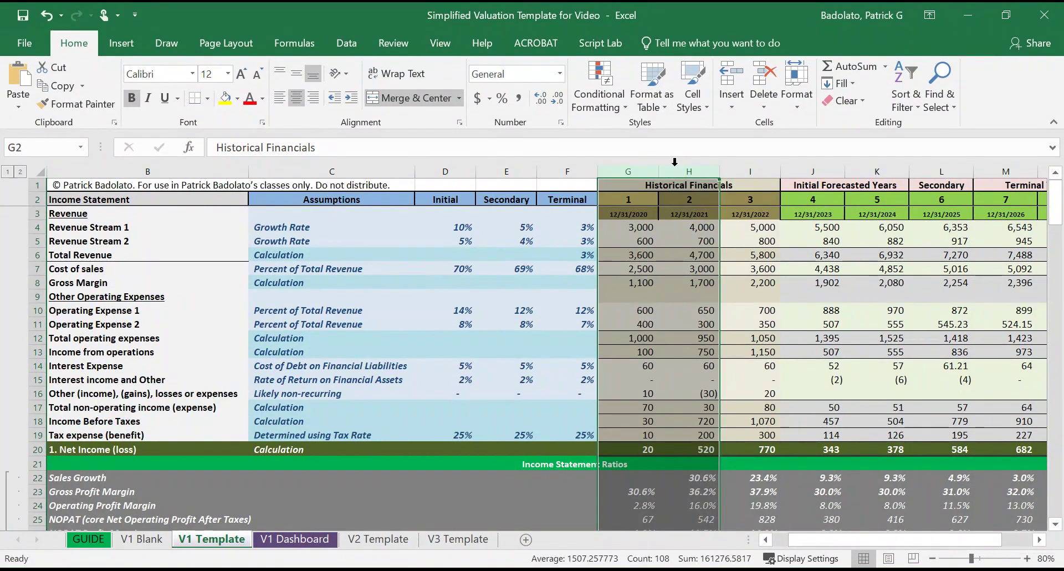
right_click(675, 169)
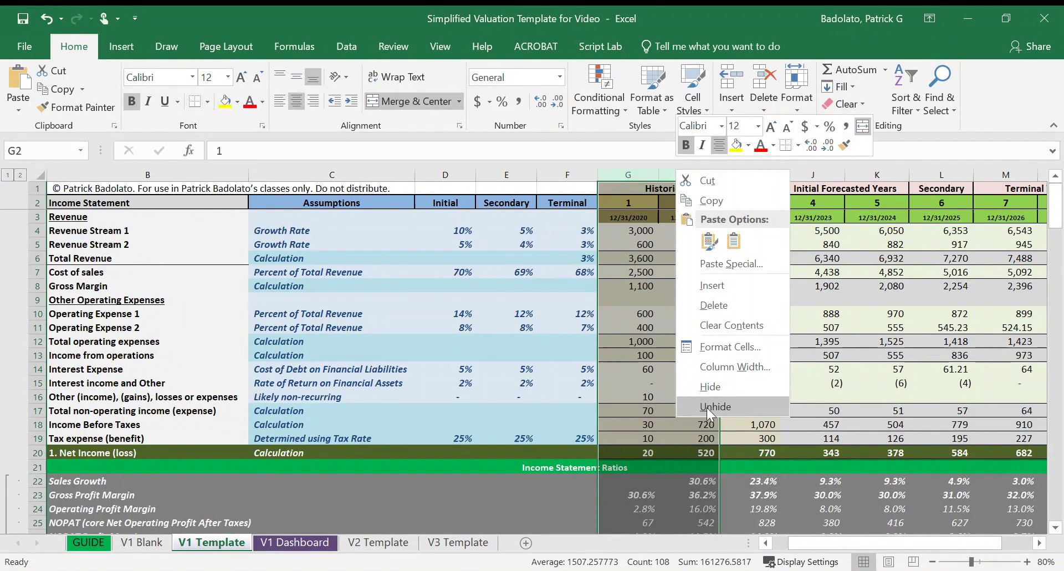
click(712, 390)
click(677, 394)
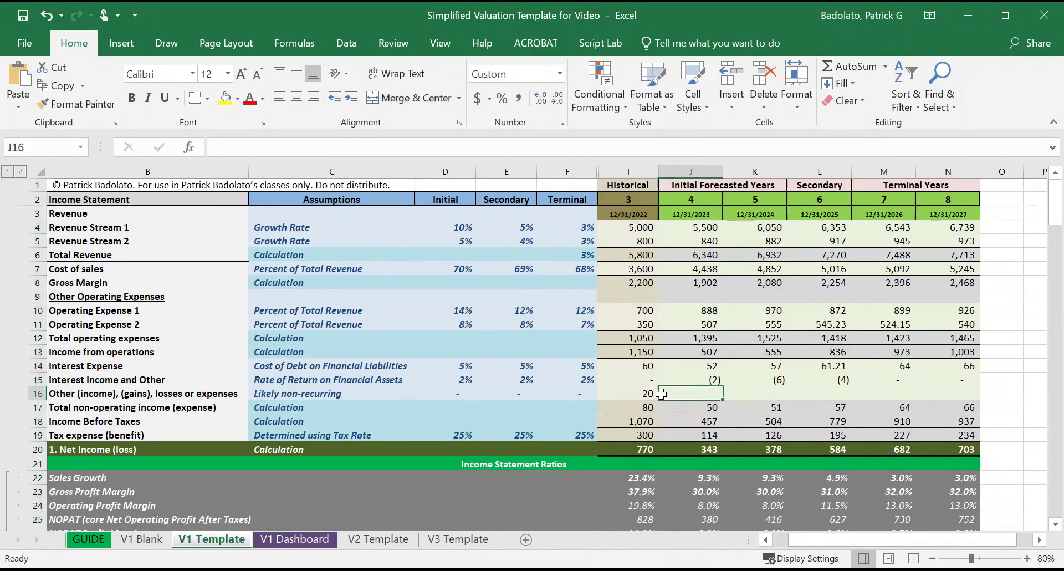
Step: Examine the Revenue Stream 1 growth formulas for years 4, 5 and 6 in cells J4, K4 and L4
click(691, 226)
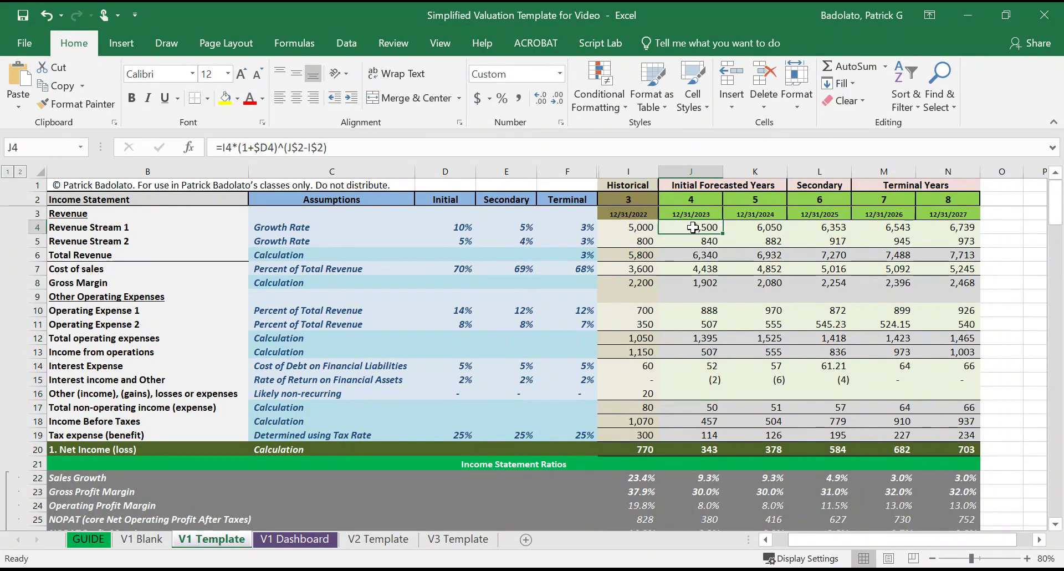
click(279, 147)
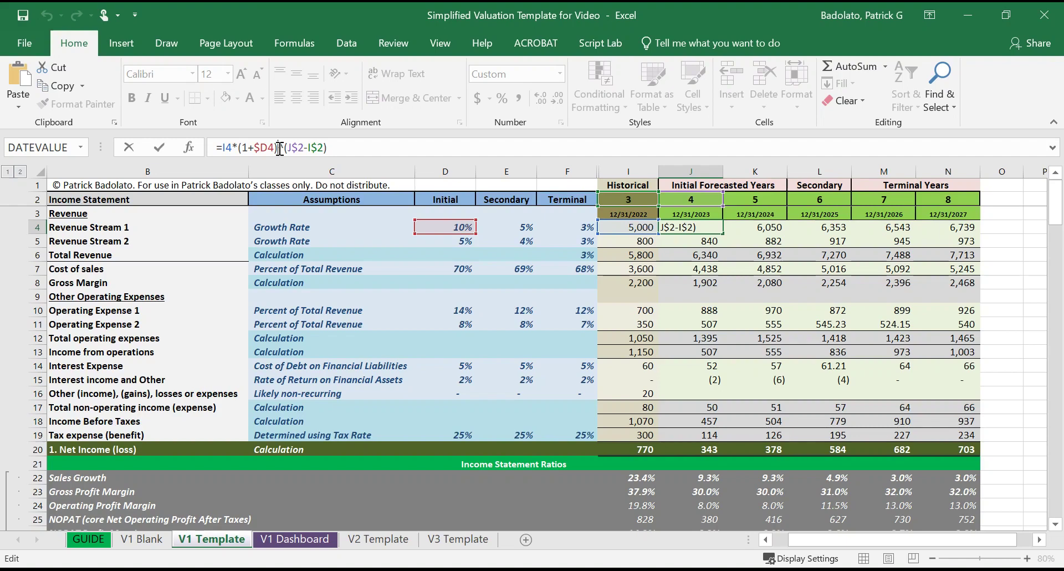
click(761, 226)
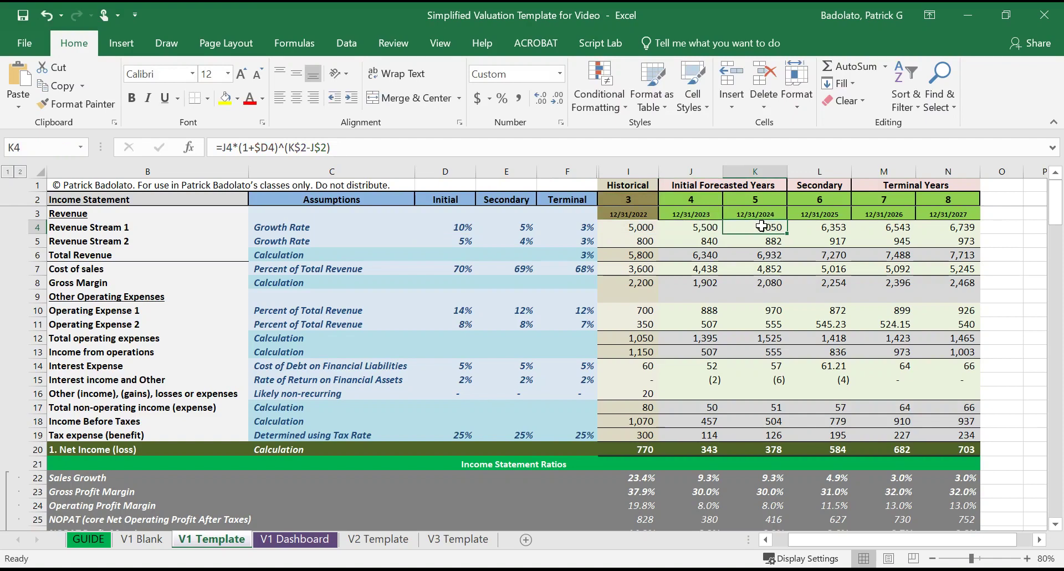
click(810, 228)
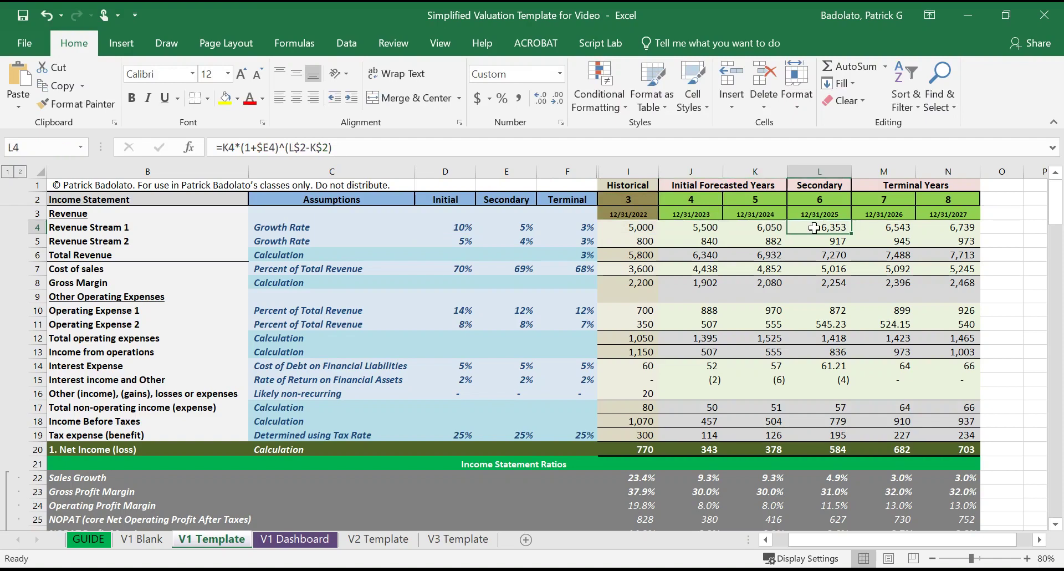
click(324, 146)
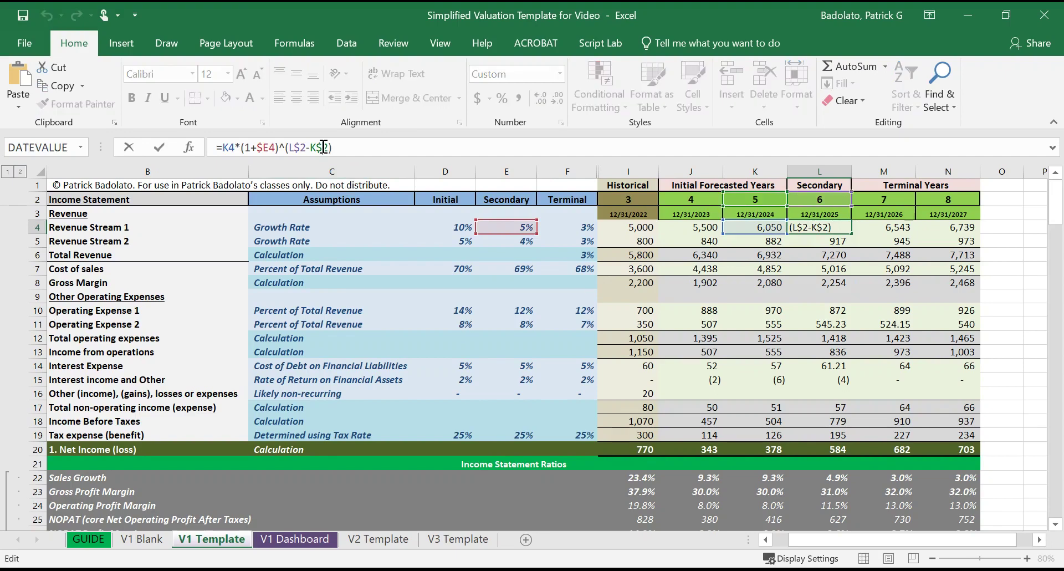
Step: Match the Initial, Secondary and Terminal assumption columns with their corresponding forecasted year columns
click(511, 165)
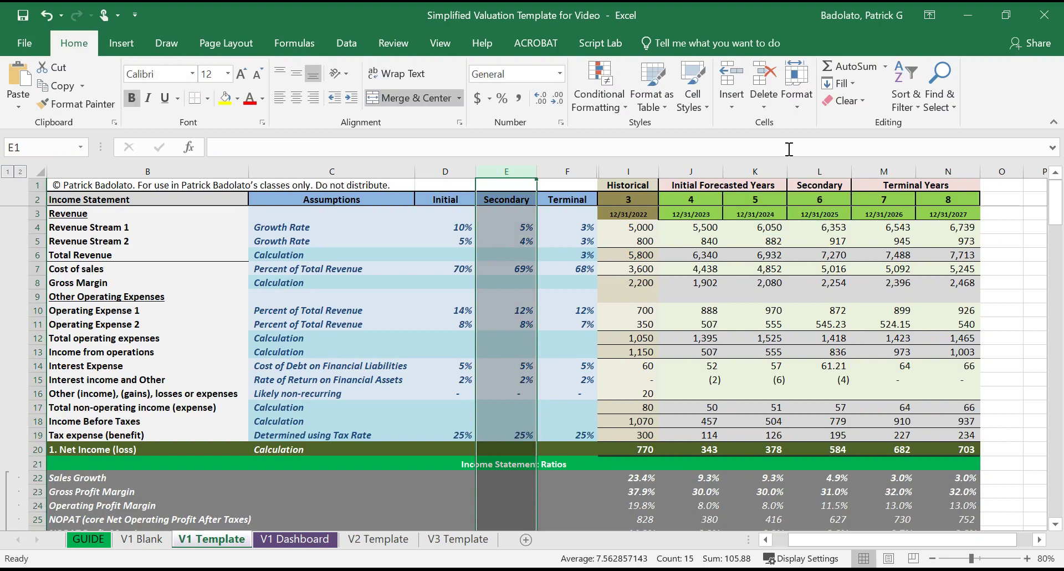
click(819, 167)
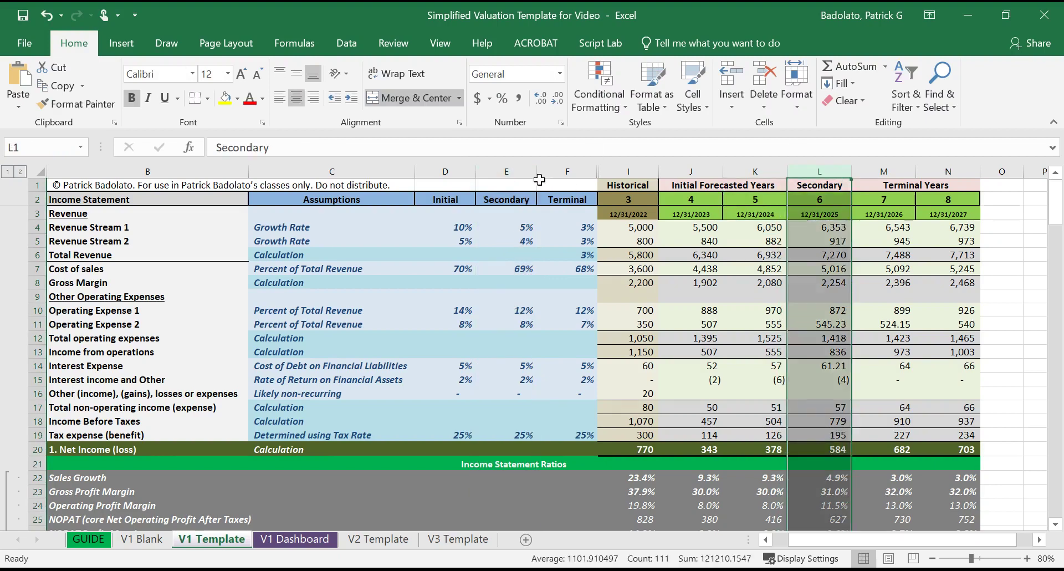
click(502, 164)
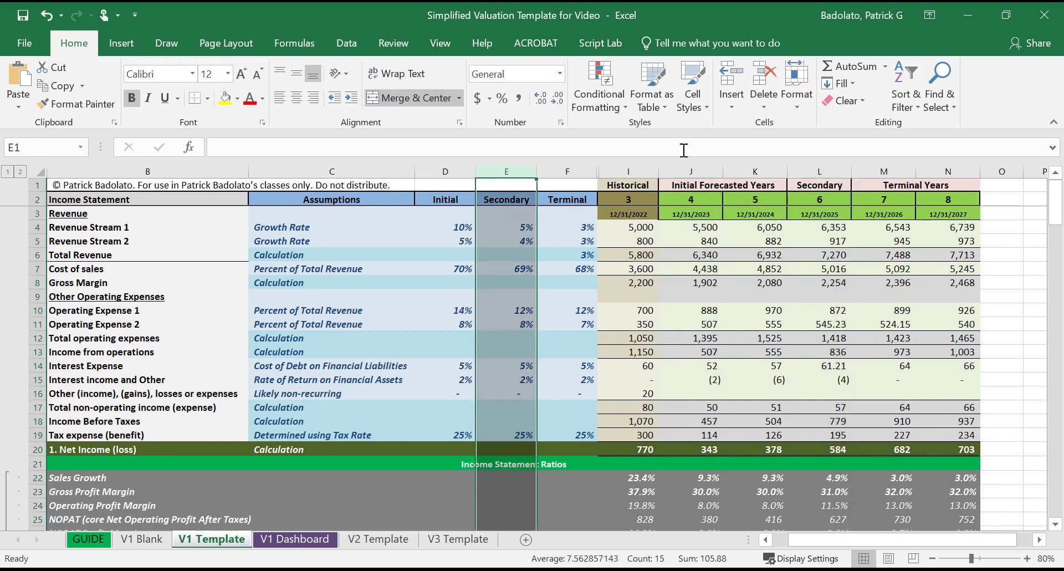
drag(689, 165, 728, 164)
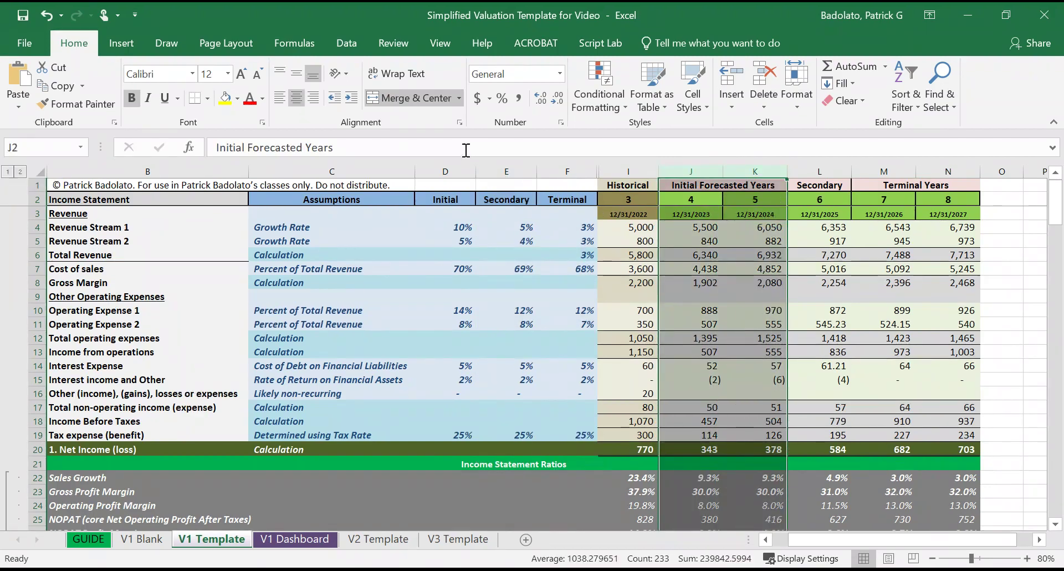
click(441, 171)
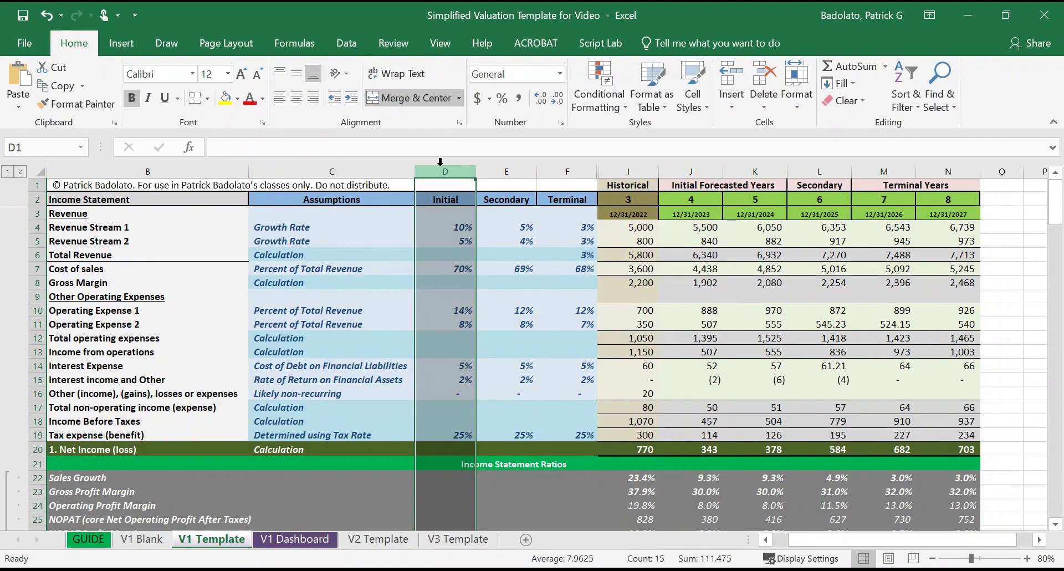
click(481, 240)
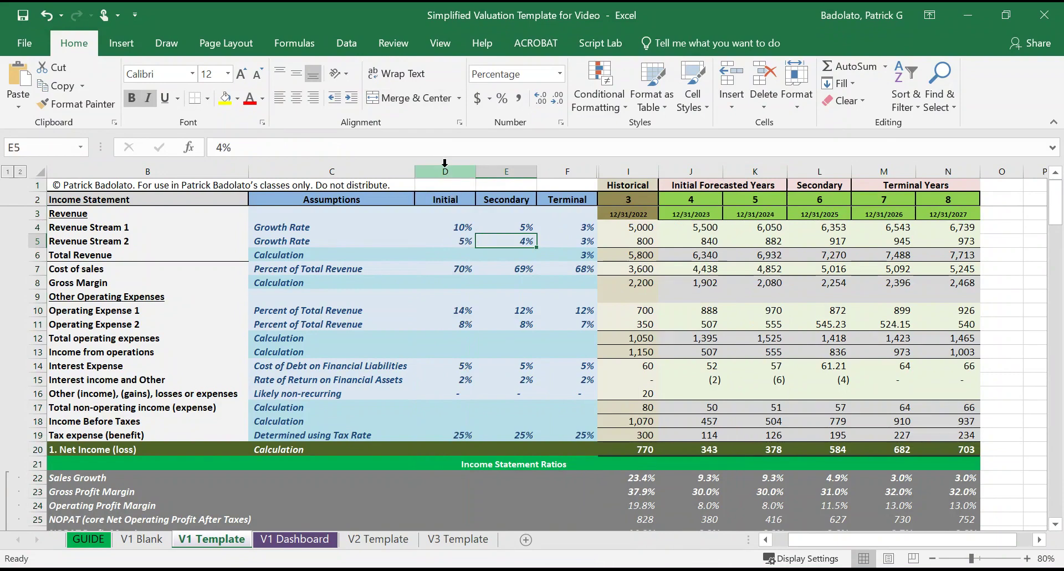
drag(444, 163, 554, 173)
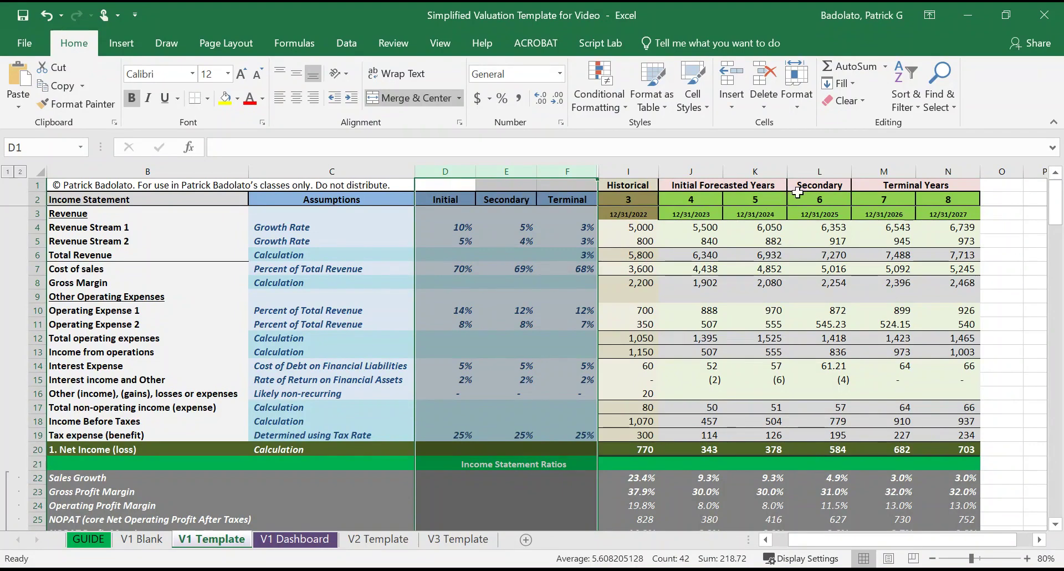
drag(877, 170, 931, 171)
click(559, 171)
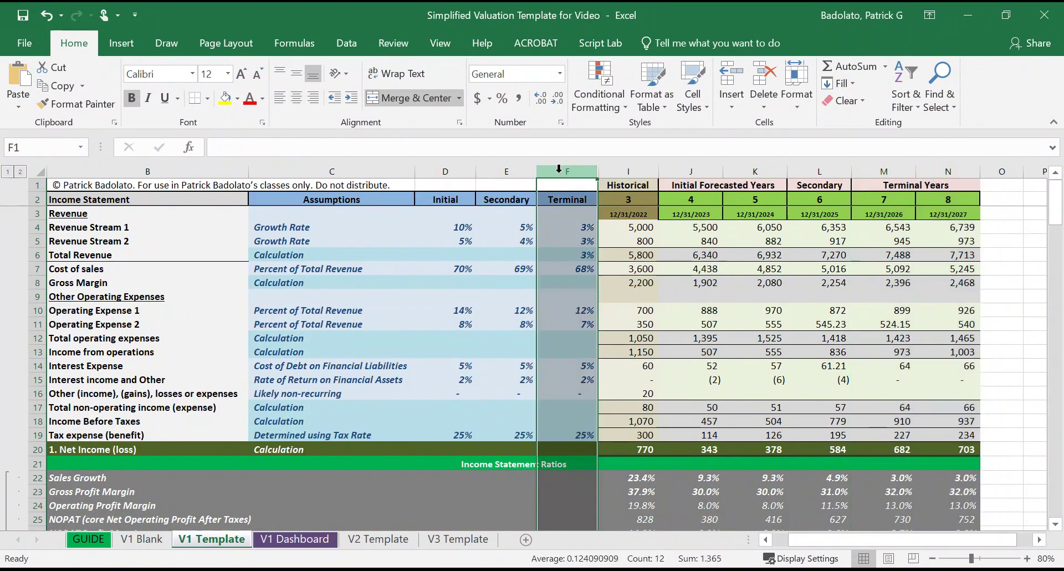
Step: Examine the Operating Expense 1 formulas for years 4 and 7 in cells J10 and M10
click(714, 311)
click(255, 145)
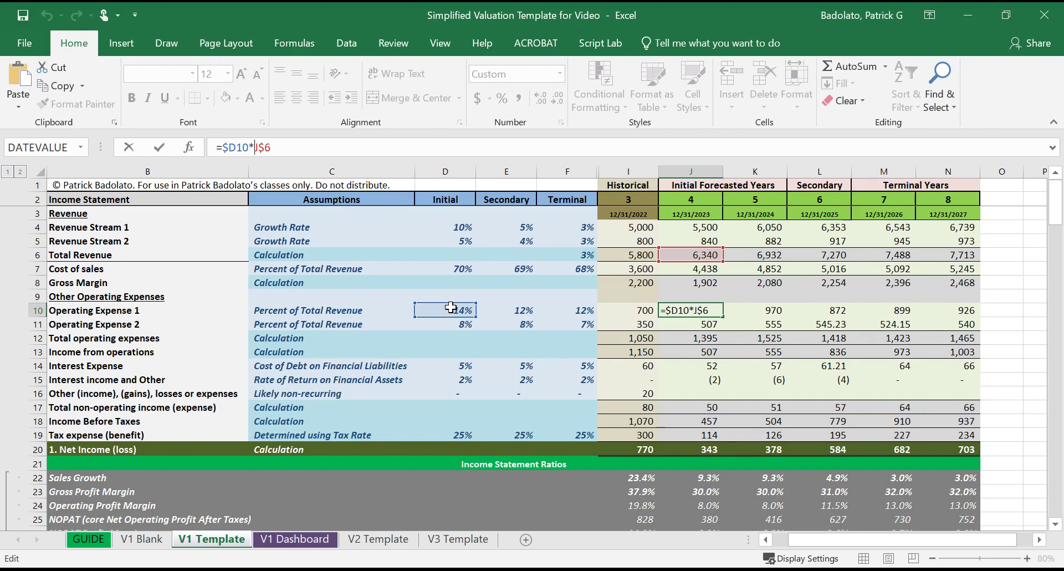
key(Return)
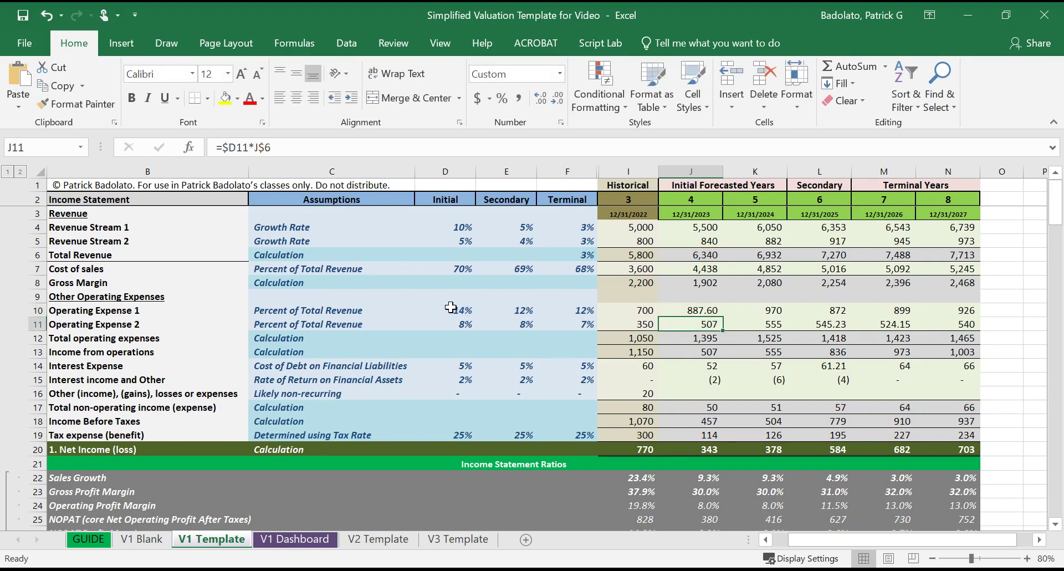
click(860, 312)
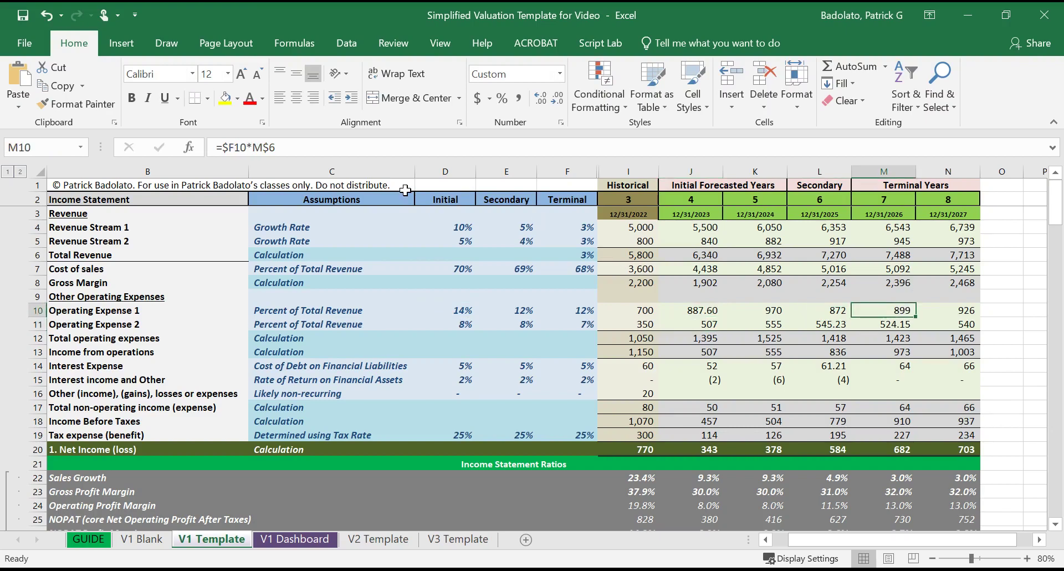
click(276, 147)
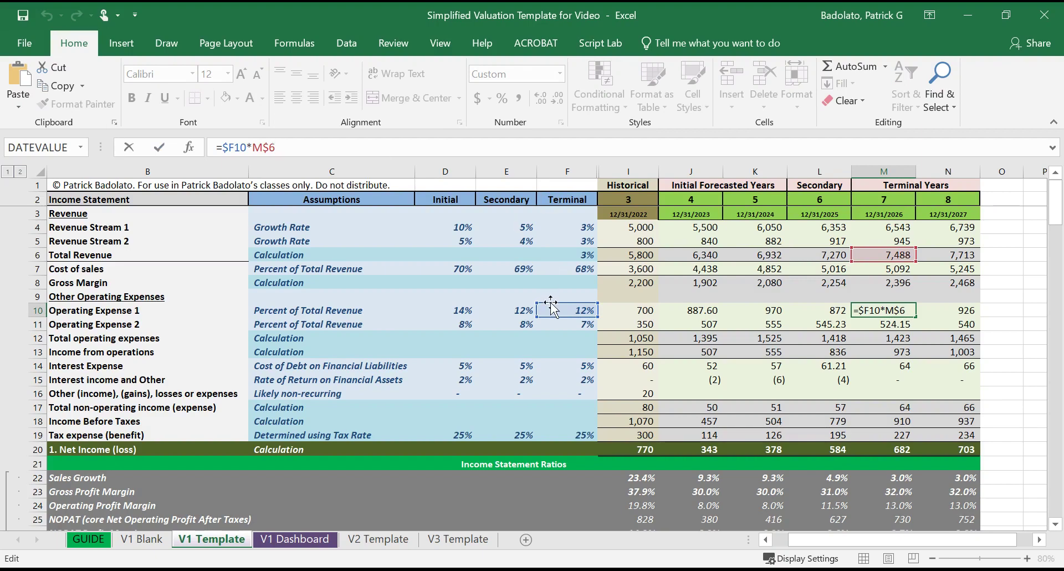
Step: Examine the year 4 Income from operations formula and the Interest Expense formulas for years 4 and 5
click(689, 353)
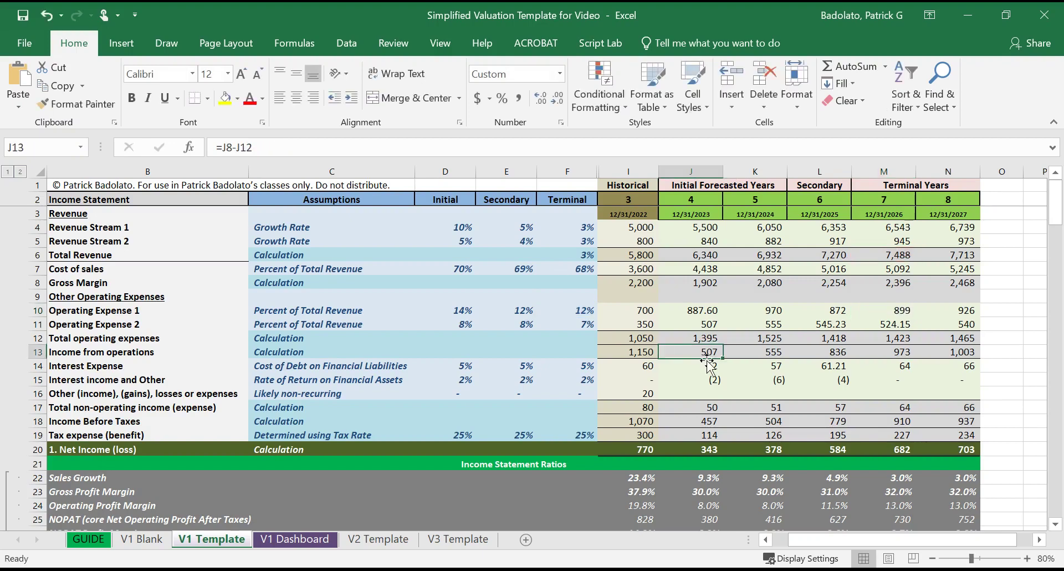
click(709, 364)
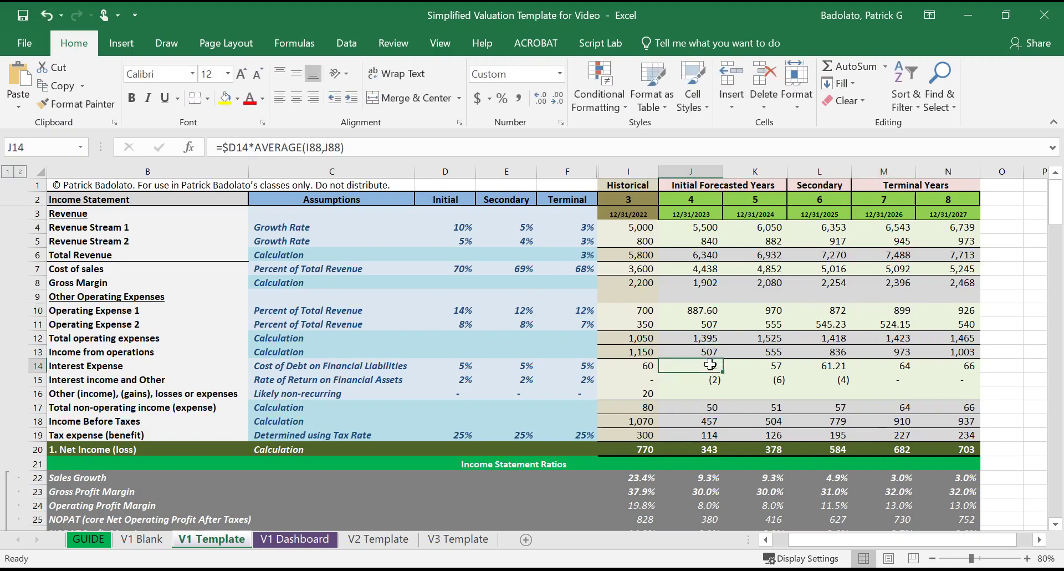
click(313, 146)
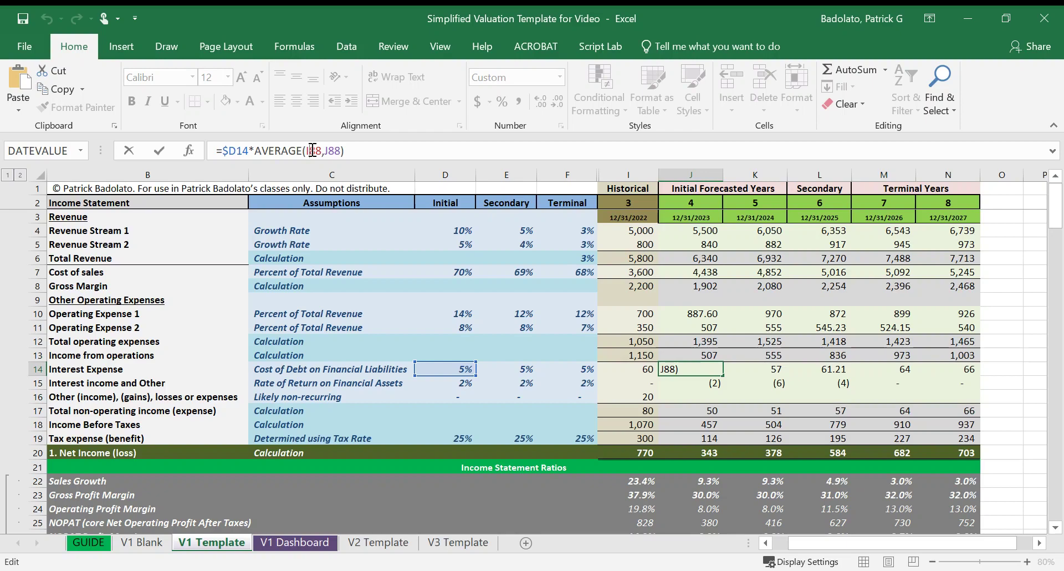
right_click(258, 151)
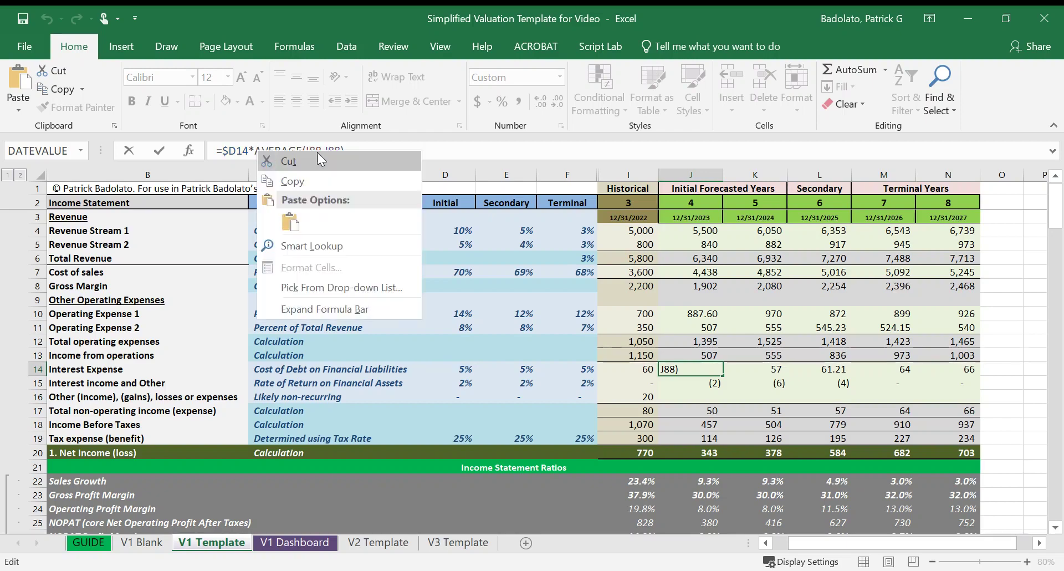
right_click(454, 154)
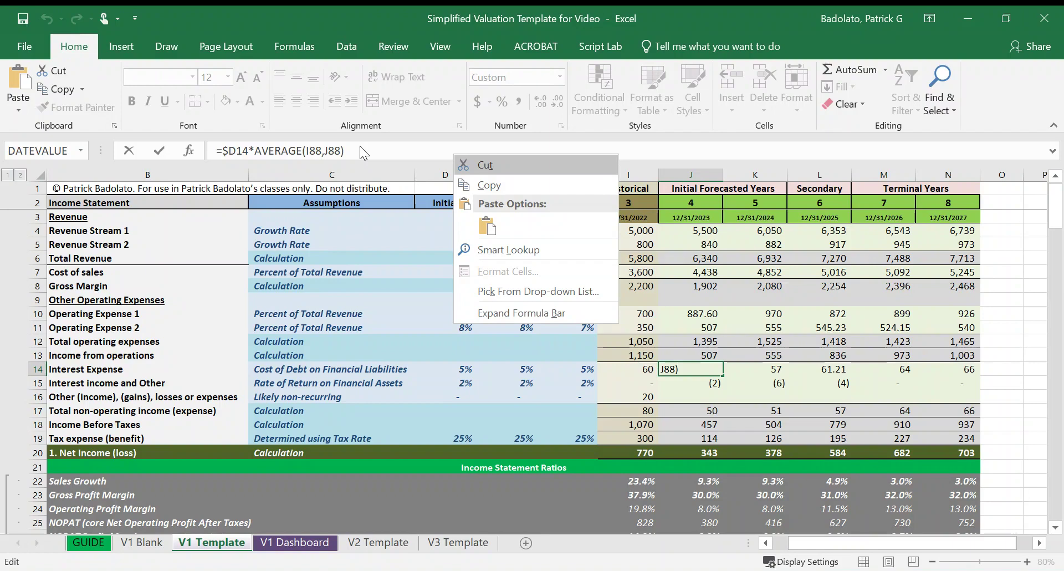
key(Escape)
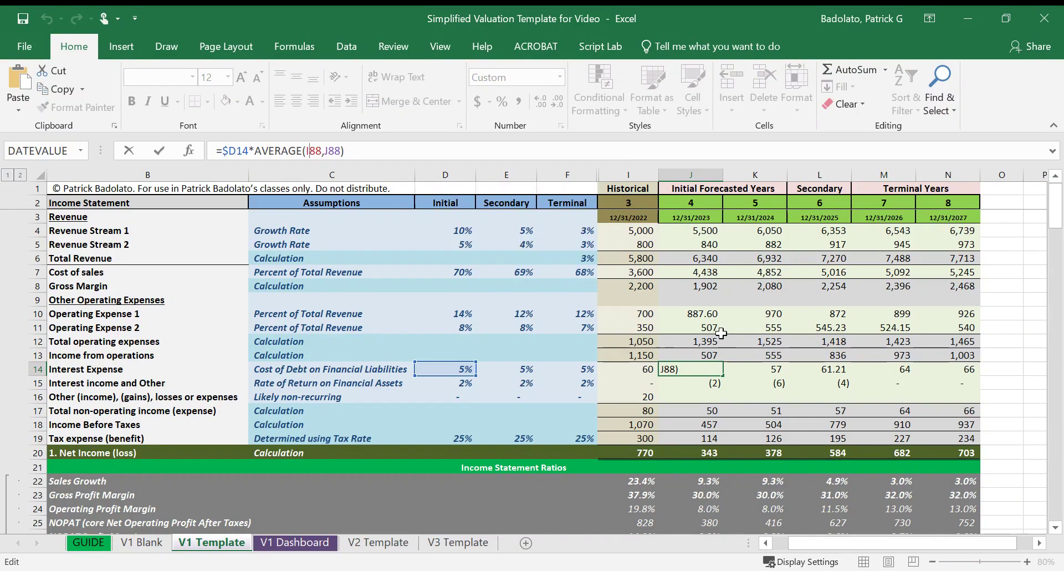
key(ctrl+Return)
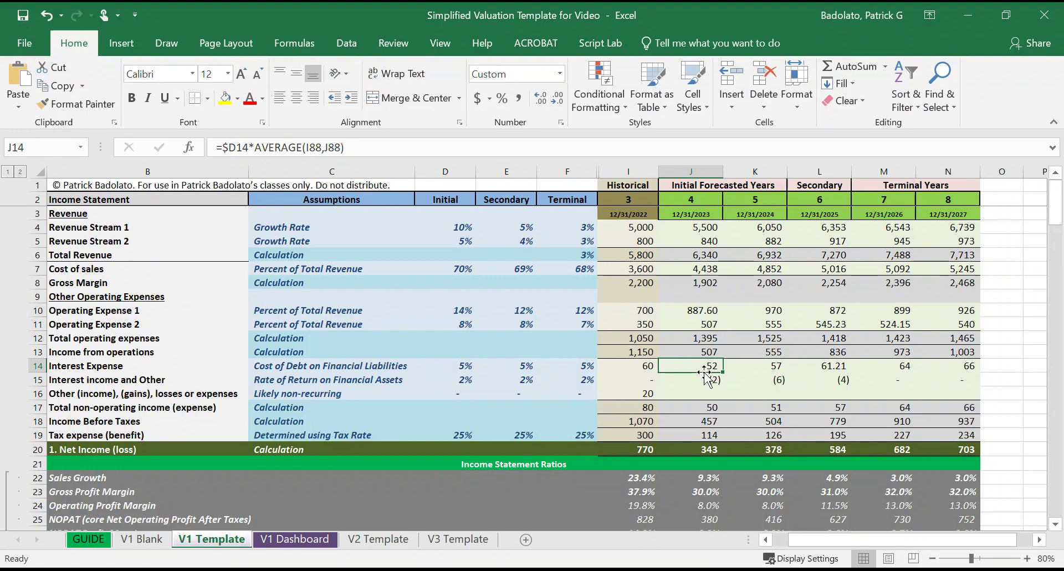
click(777, 367)
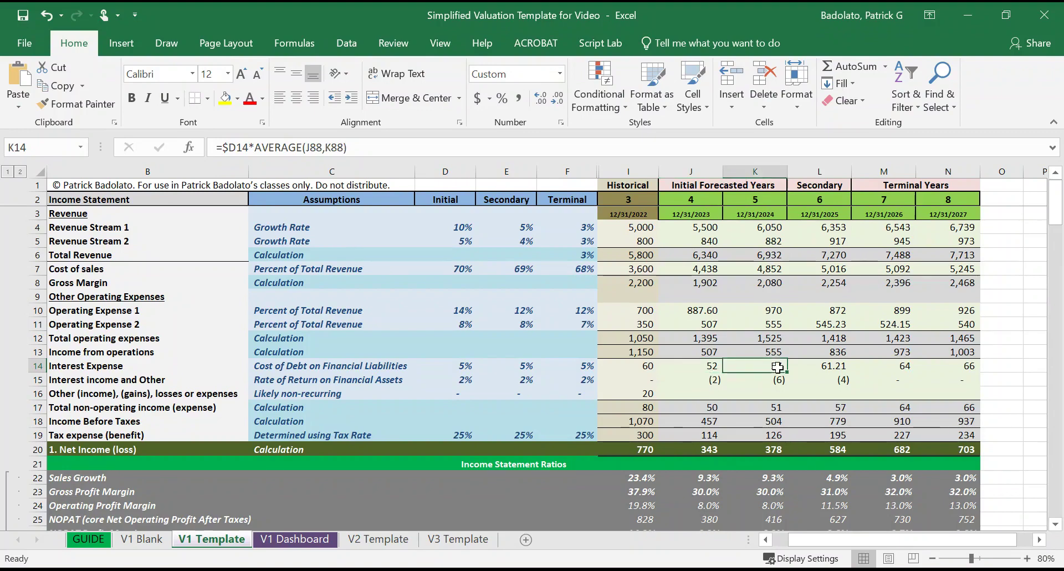
Step: Format the year 6 Interest Expense in cell L14 to display no decimal places
click(833, 368)
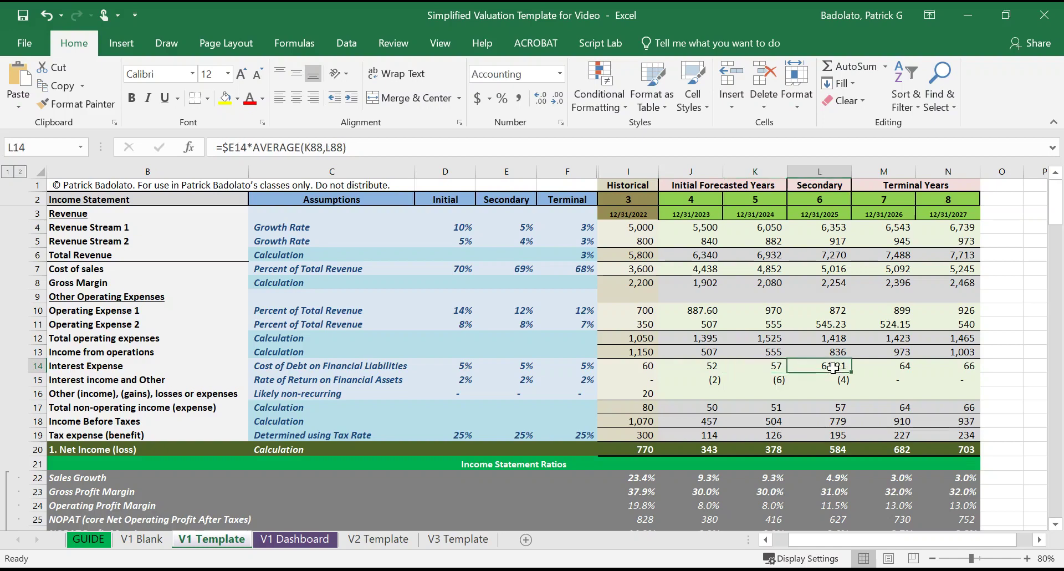
click(557, 102)
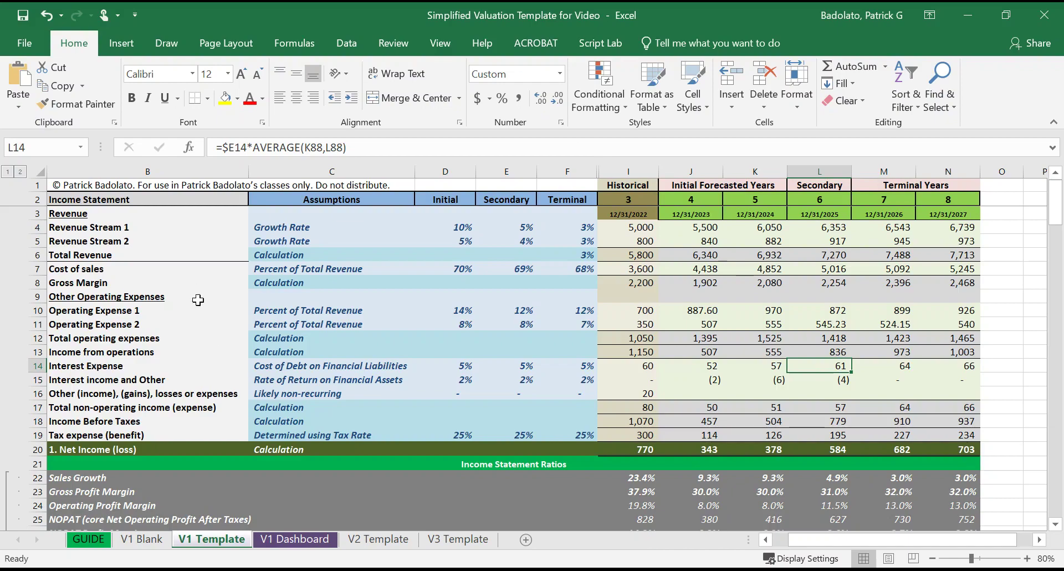
Step: Examine the Balance Sheet's year 4 Cash and cash equivalents formula in cell J62
click(1055, 524)
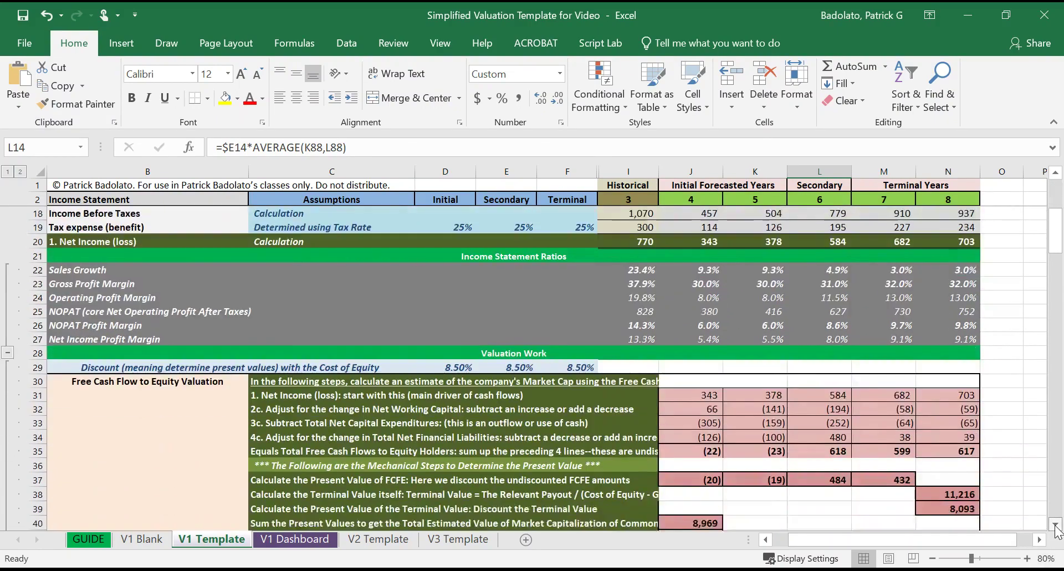
drag(1055, 524, 1055, 525)
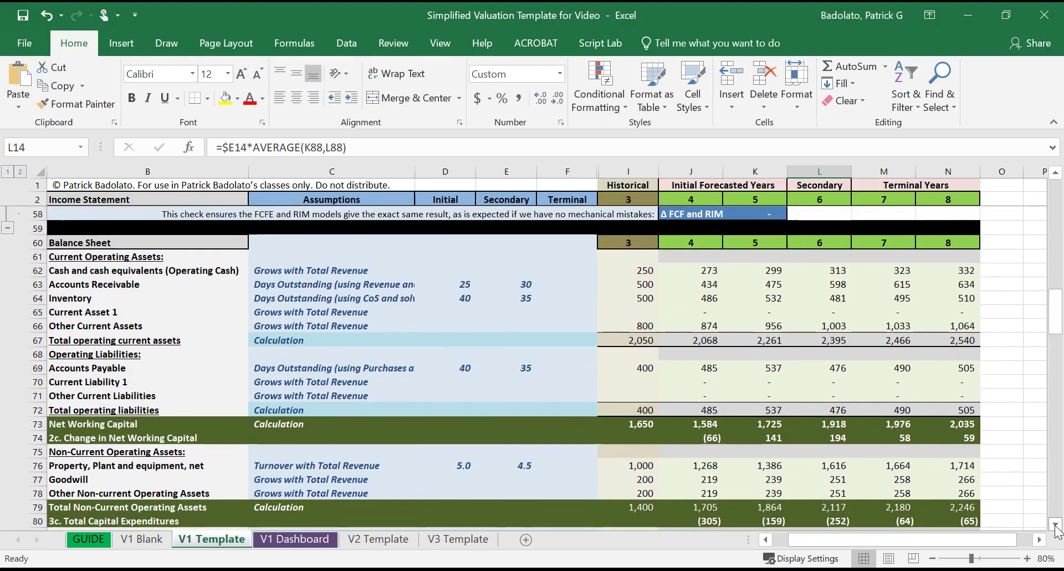
click(699, 273)
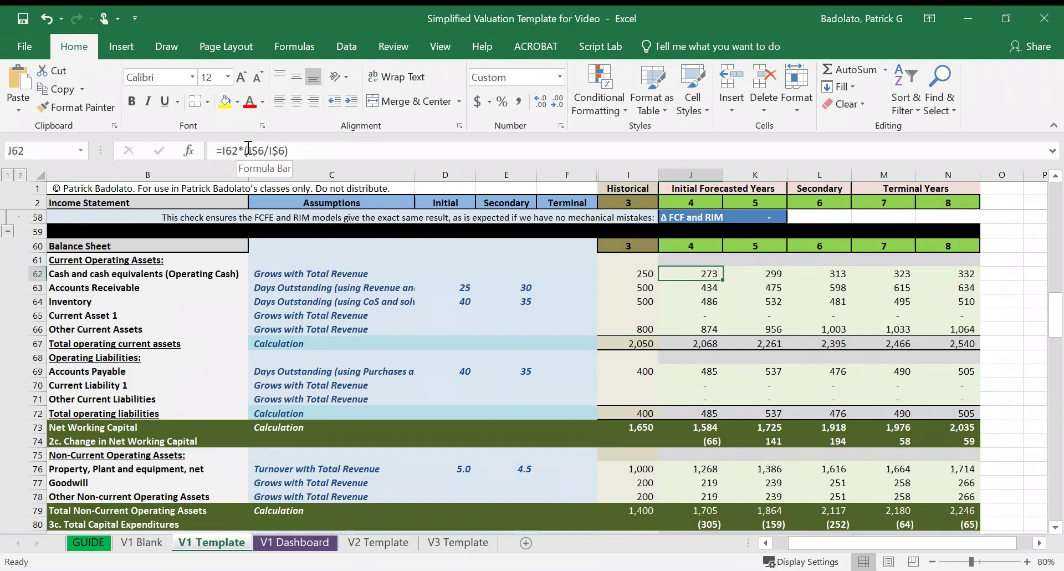
Step: Examine the cell references in the year 4 Cash, Accounts Receivable and Inventory formulas in cells J62 to J64
click(248, 146)
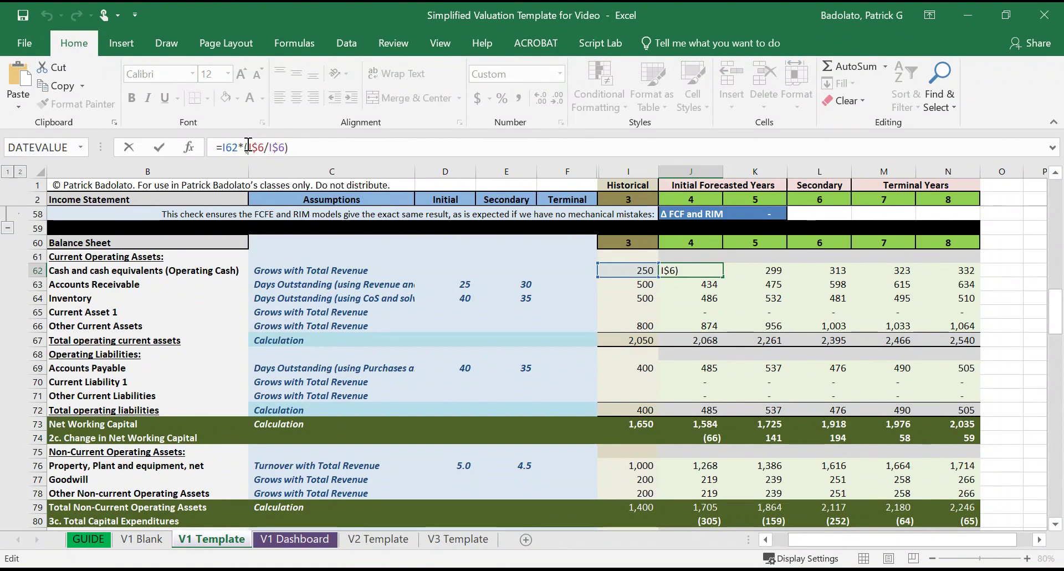
key(Return)
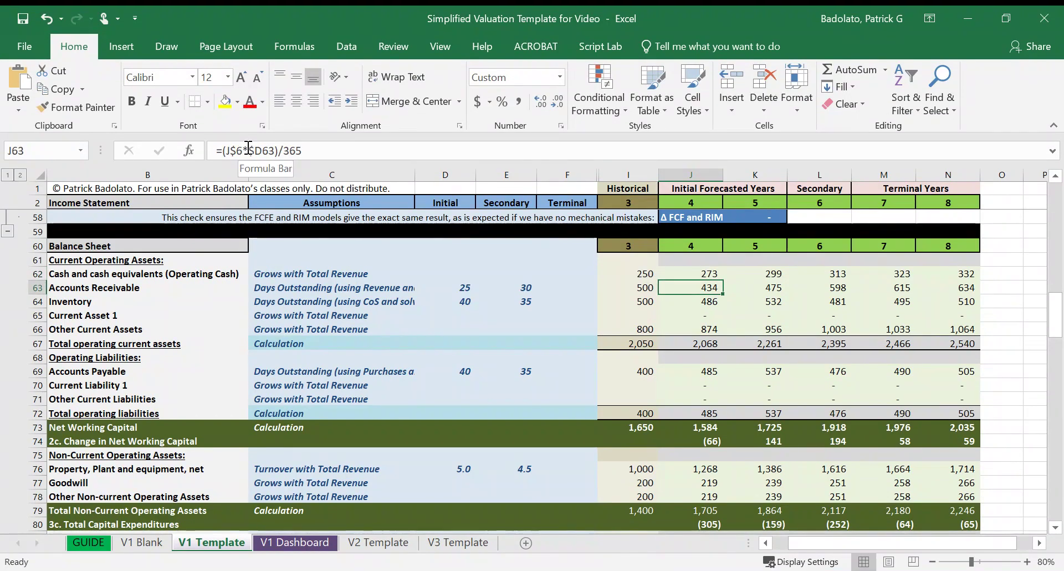
key(Down)
click(248, 147)
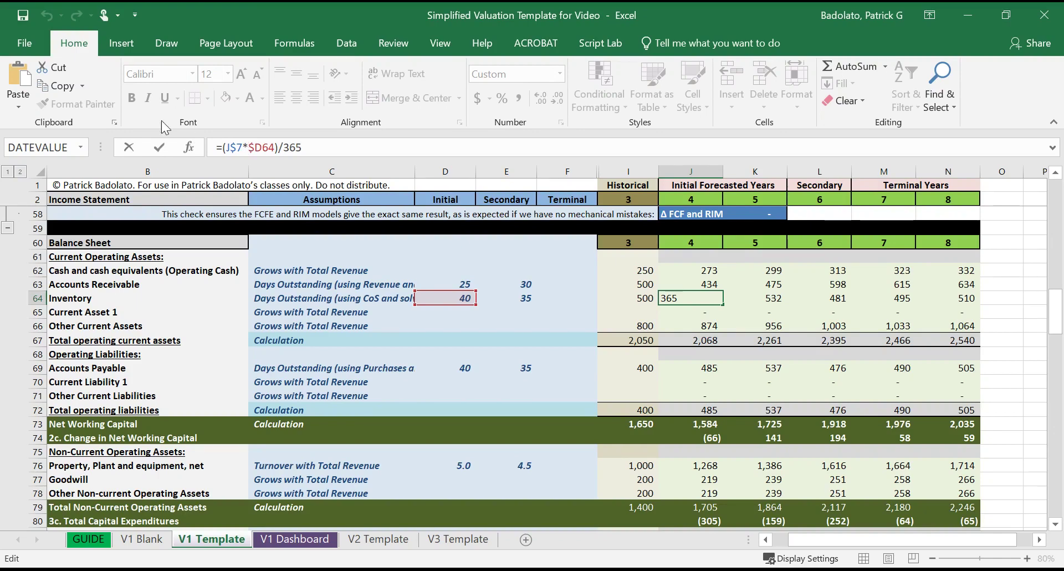
key(F2)
click(450, 287)
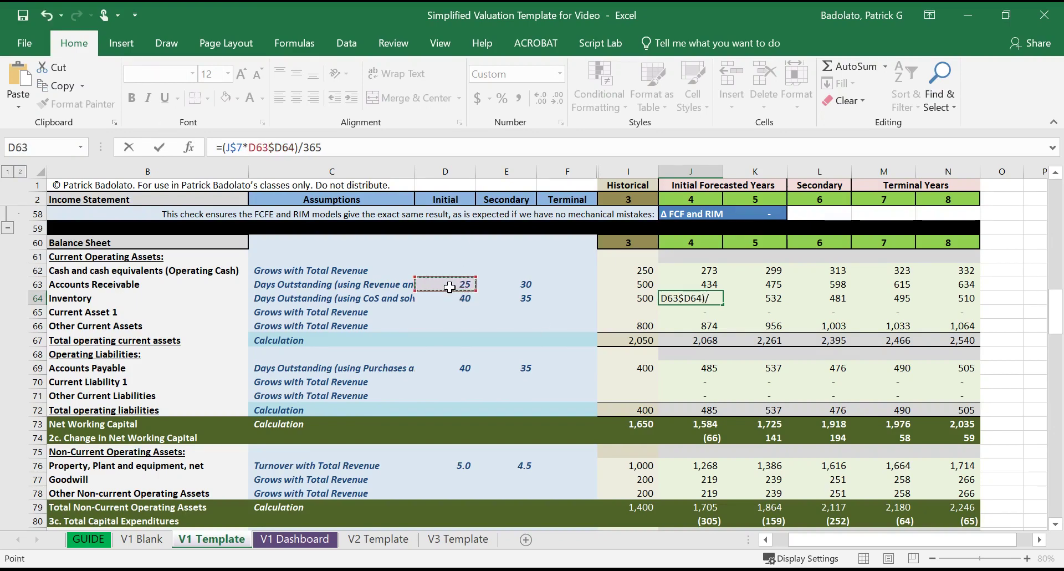
key(Escape)
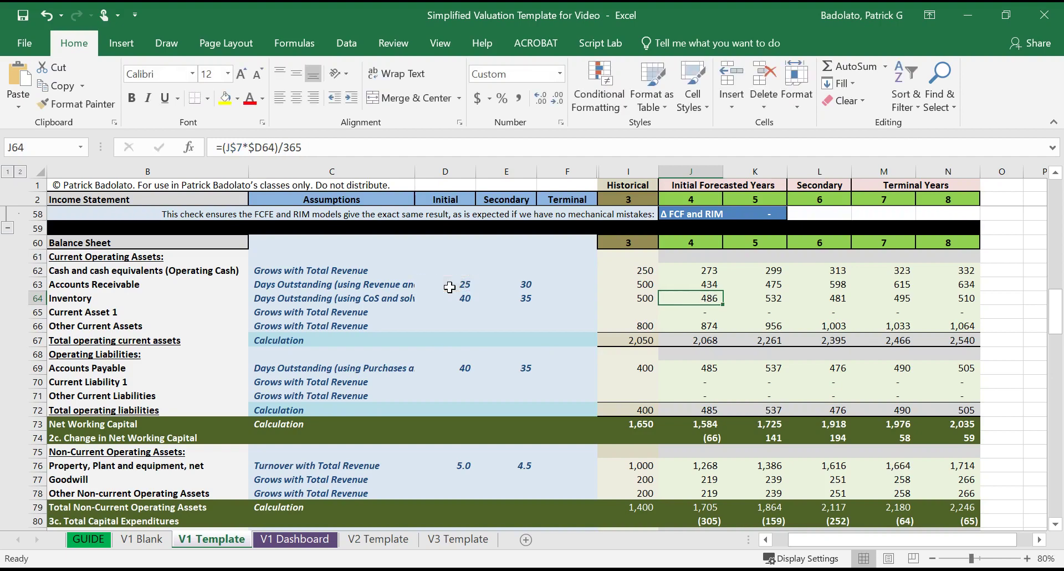
Step: Compare the Inventory formulas for years 5 and 6 in cells K64 and L64
click(778, 298)
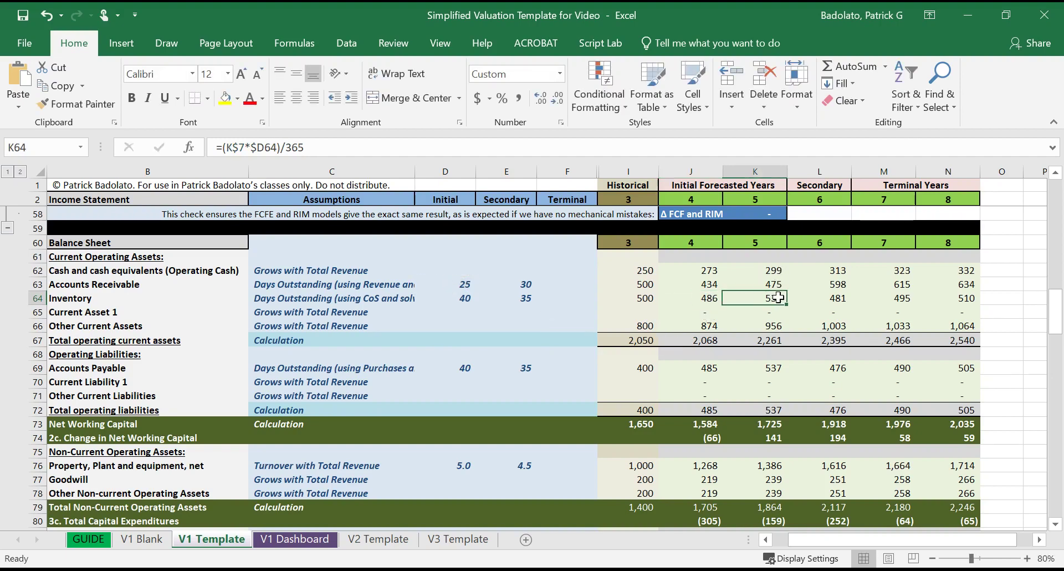
key(Right)
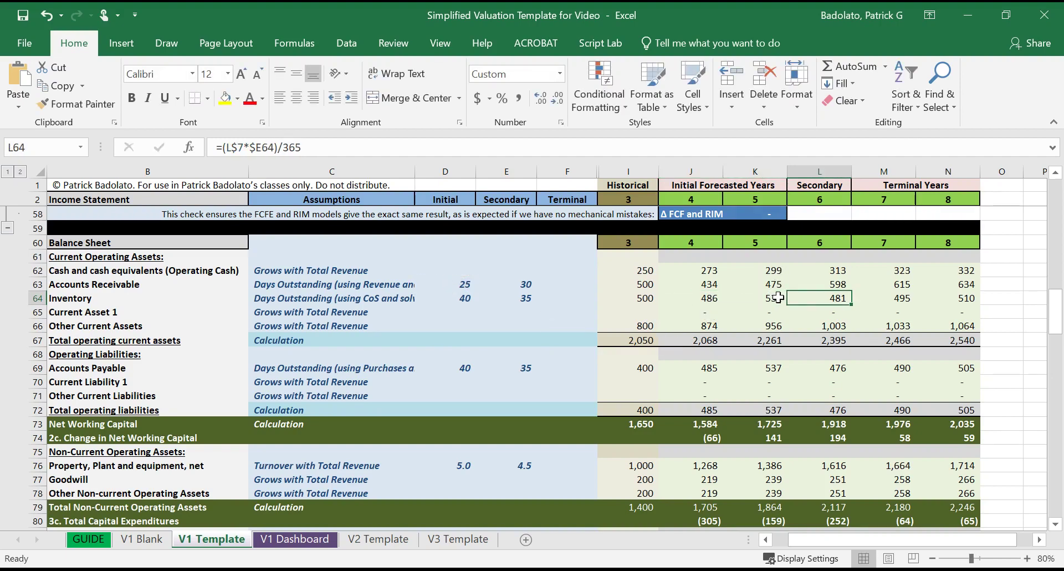
key(Left)
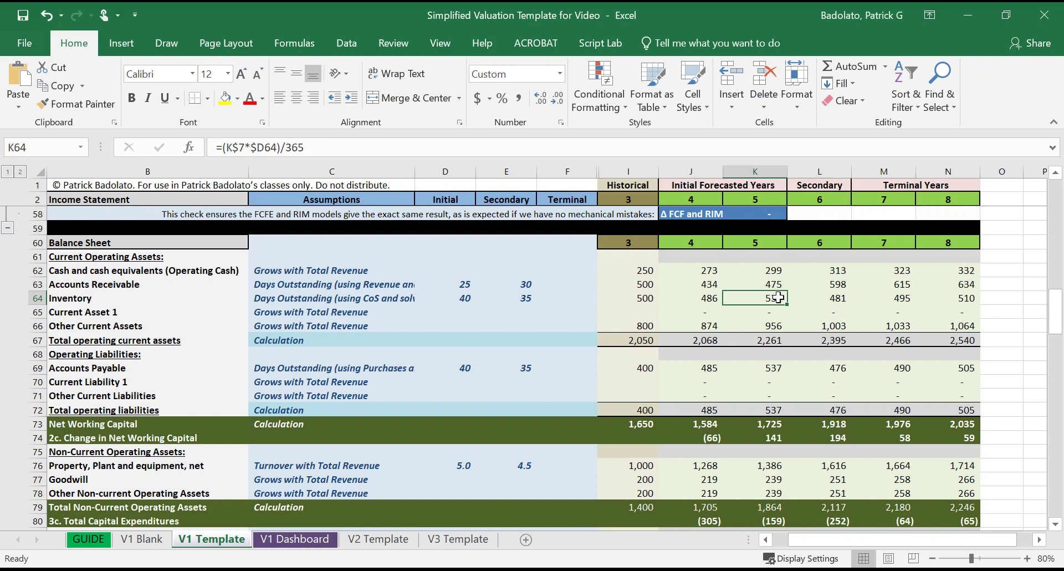
Step: Highlight the Initial, Secondary and Terminal assumption columns D to F and the Terminal Years columns M and N to compare them
click(445, 171)
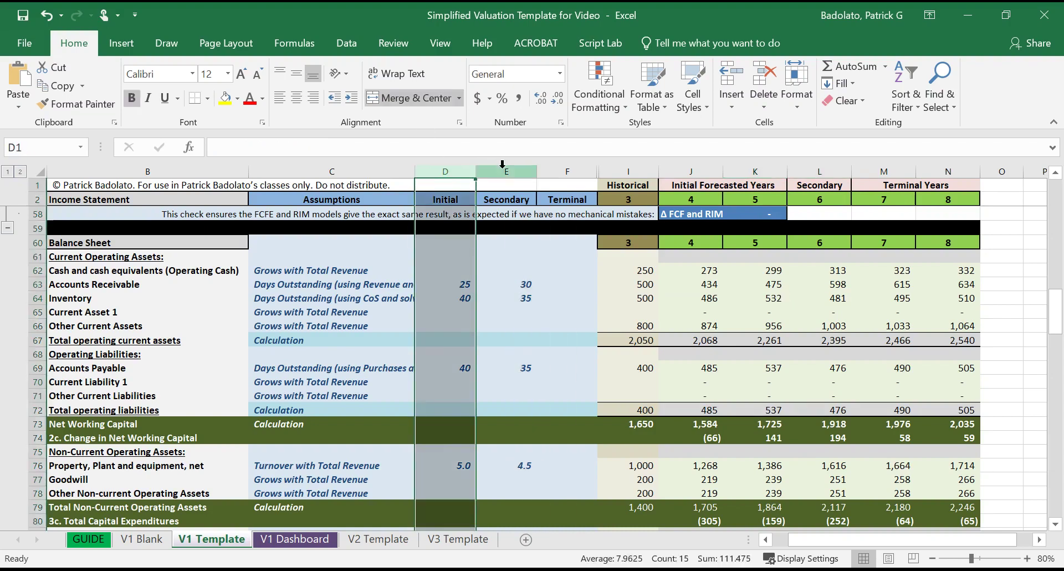
click(502, 165)
click(553, 169)
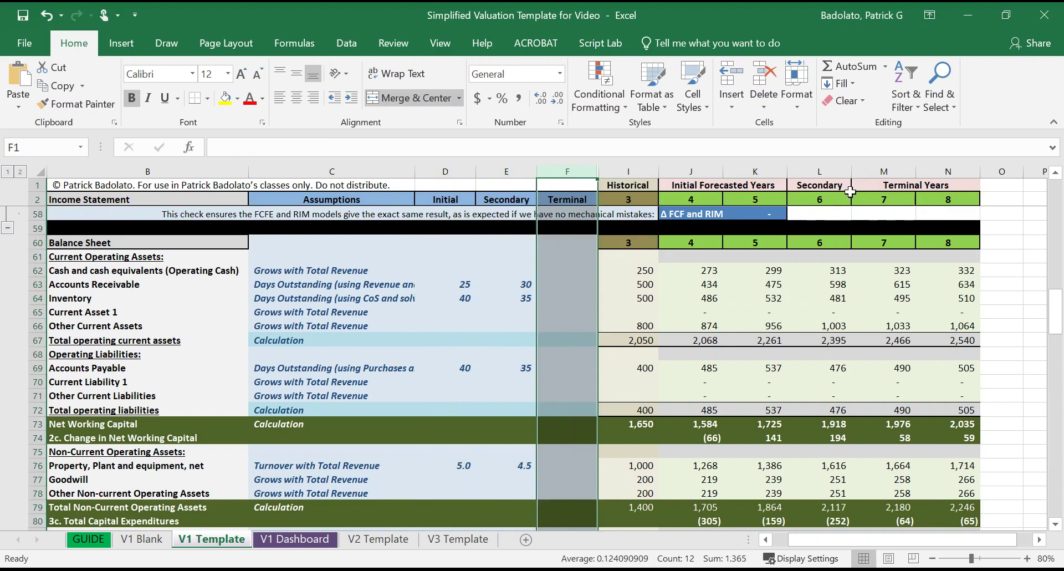
drag(884, 169, 936, 169)
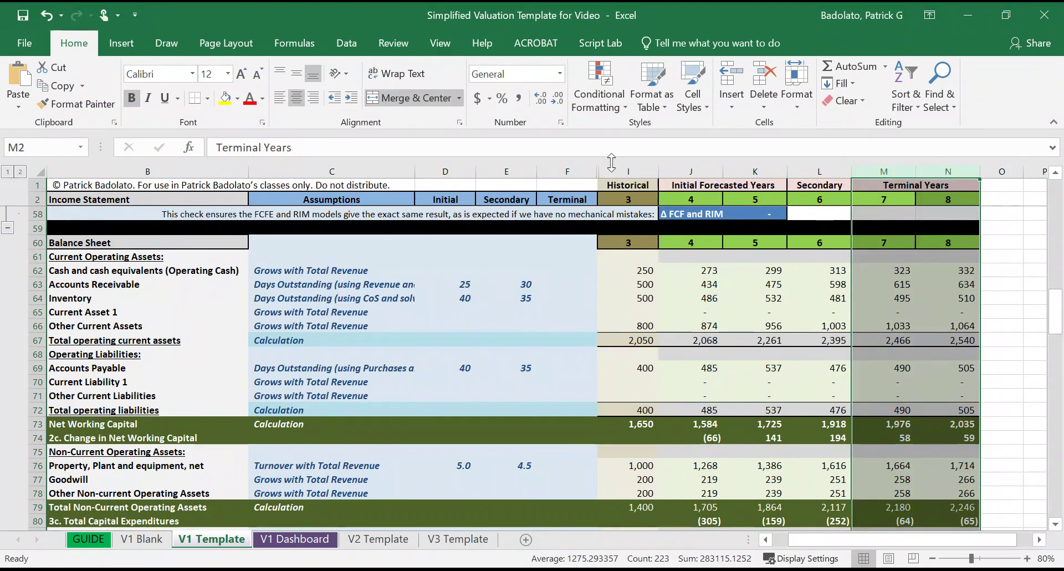
click(566, 169)
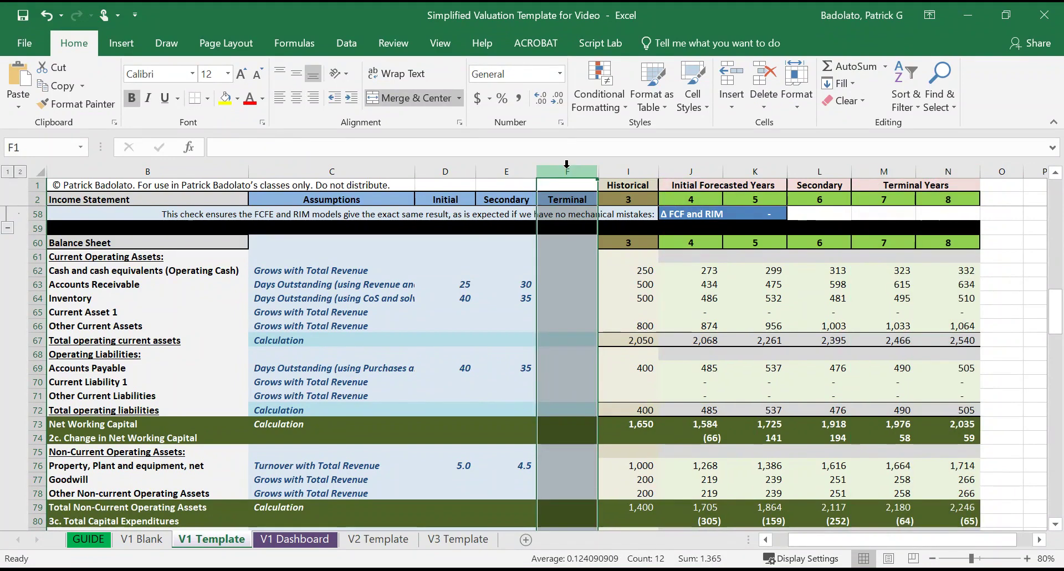
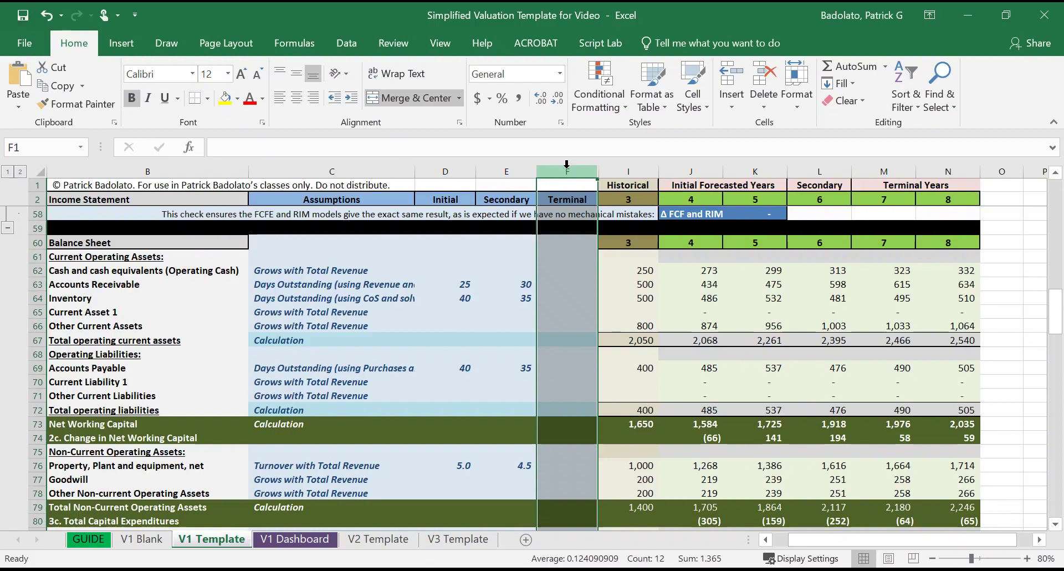
Step: Examine the forecast assumptions for Property, Plant and equipment and Goodwill in cells C76 and C77
click(863, 353)
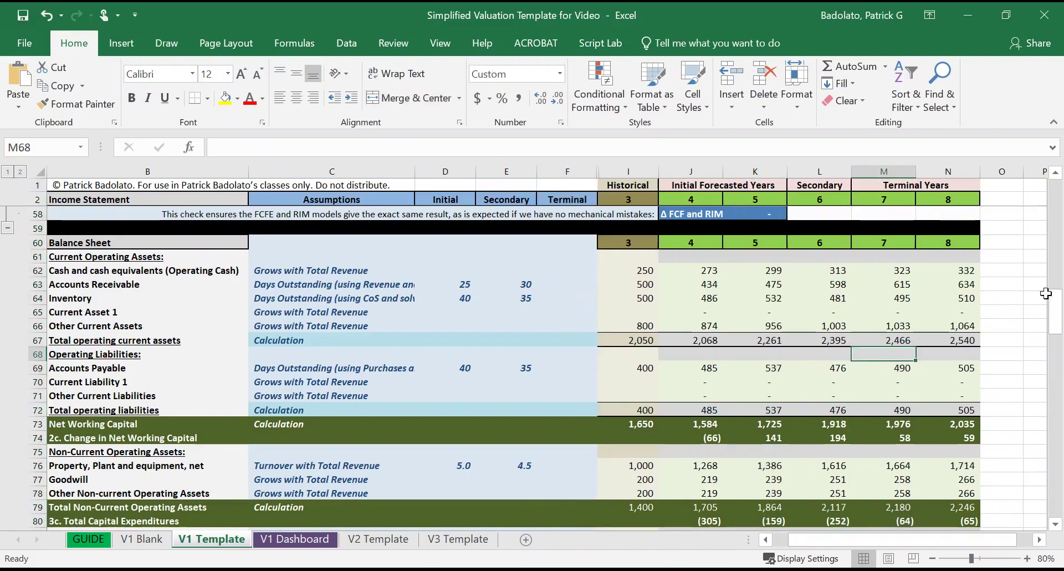
mouse_move(1056, 294)
mouse_down()
mouse_move(1058, 326)
mouse_move(1058, 312)
mouse_up()
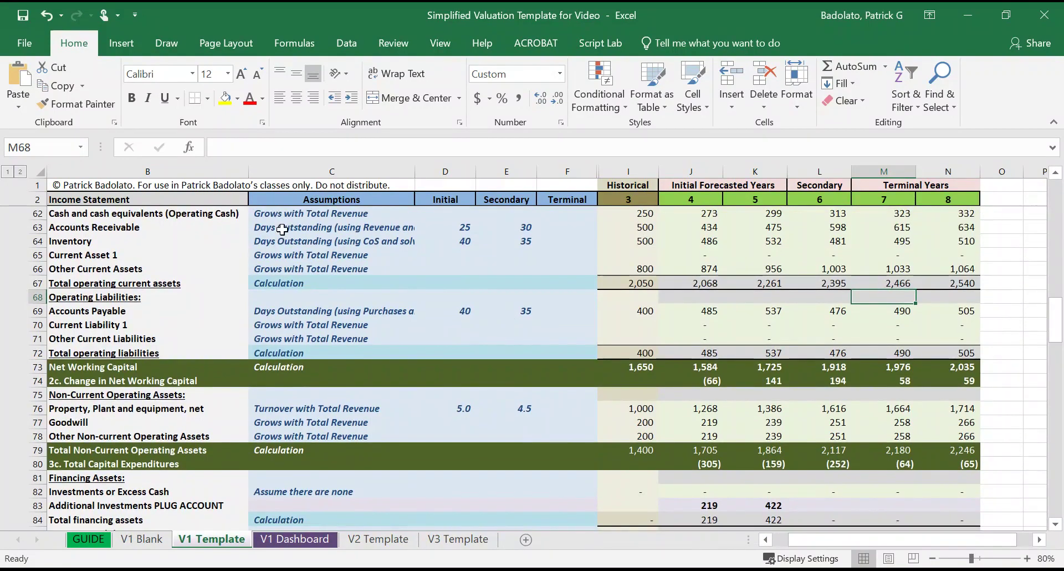
click(292, 411)
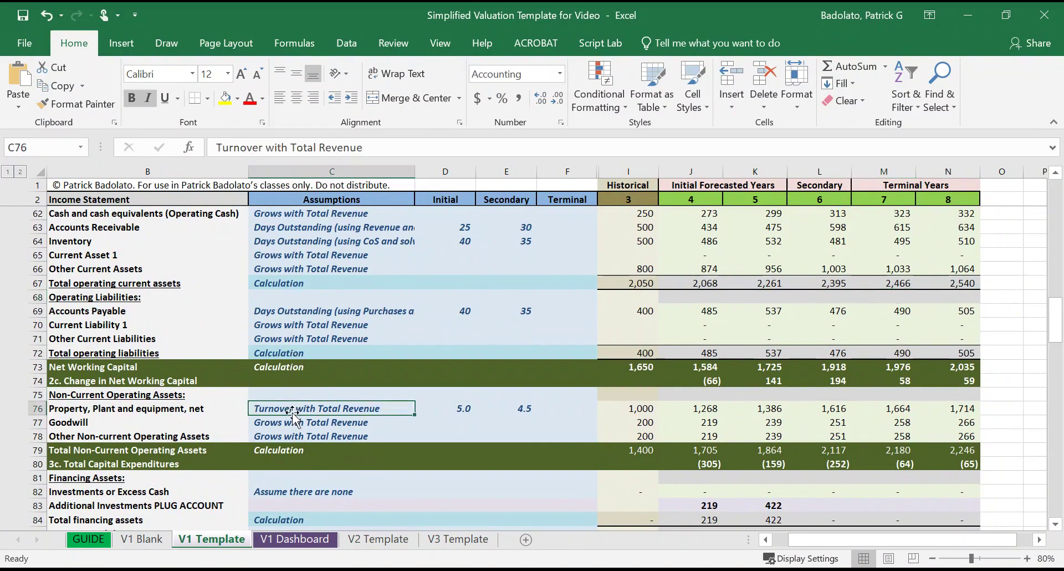
click(312, 425)
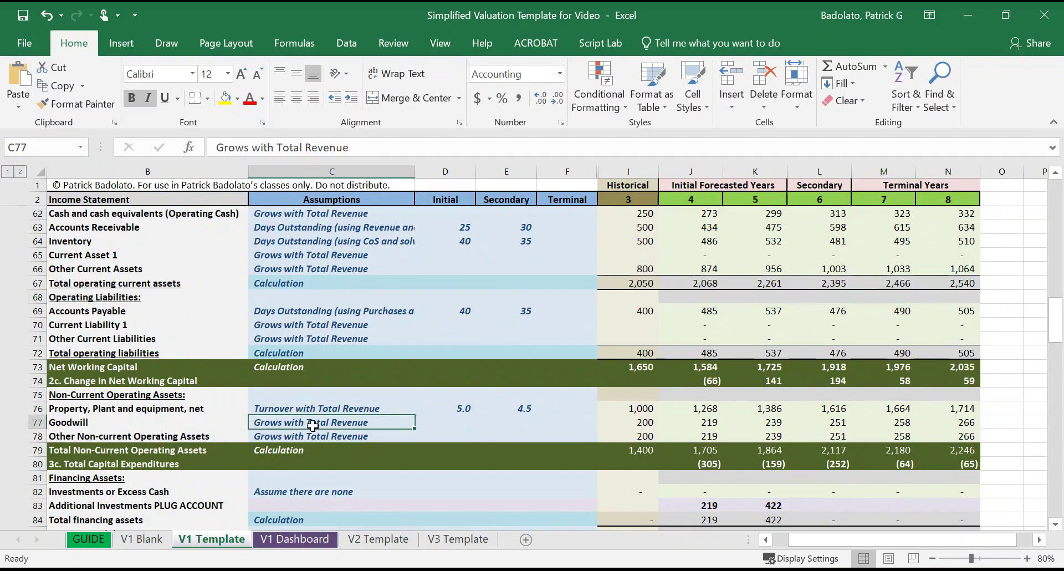
Step: Review the assumptions for the Balance Sheet's financing assets and financing liabilities in column C, down to Total financing liabilities
key(Down)
key(Down)
key(Down)
key(Down)
key(Down)
key(Down)
key(Down)
key(Down)
key(Down)
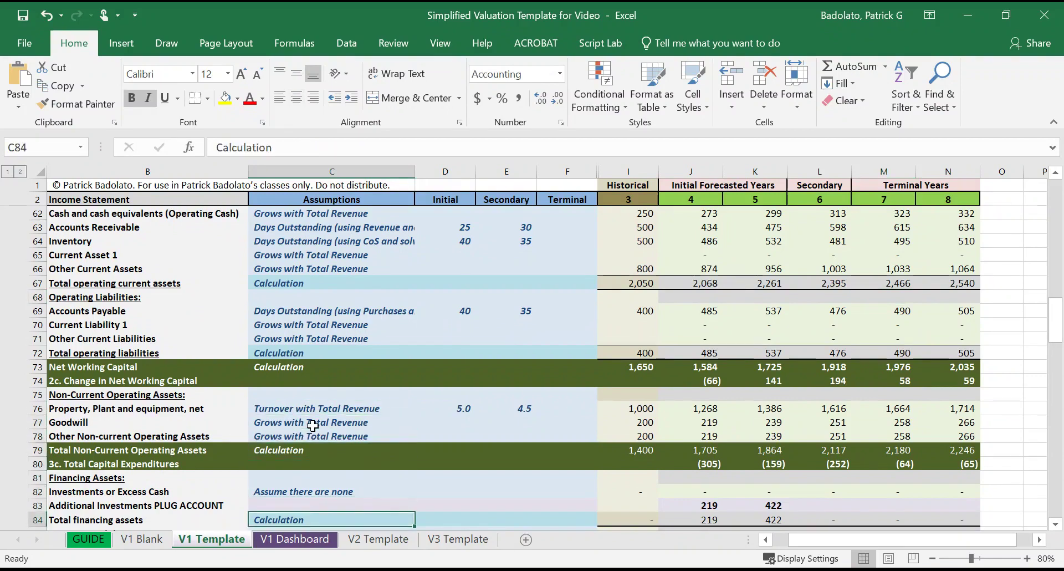
key(Down)
key(Down)
key(Down)
key(Up)
key(Up)
key(Up)
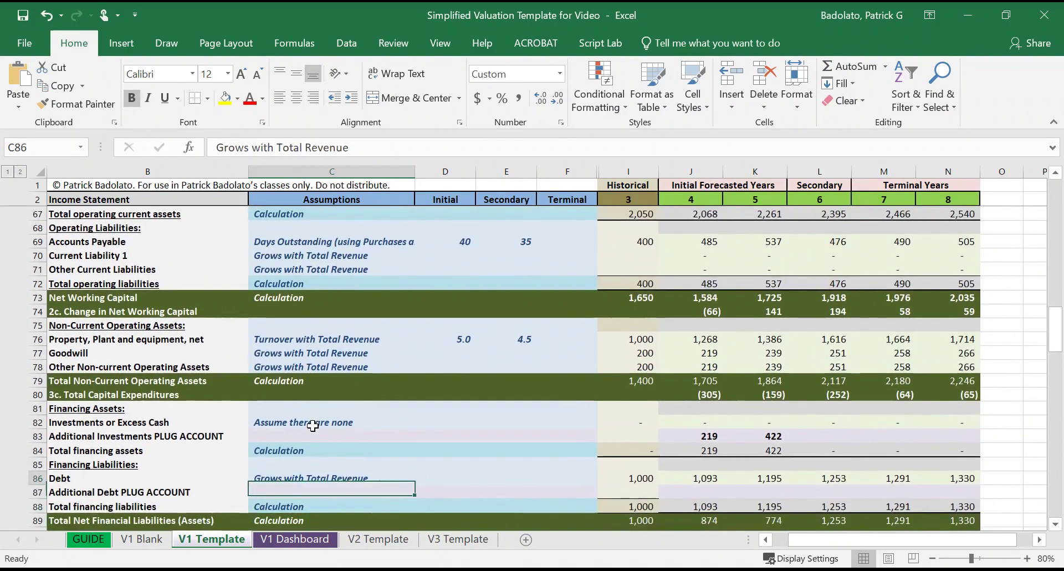
key(Up)
key(Down)
key(Down)
key(Down)
key(Down)
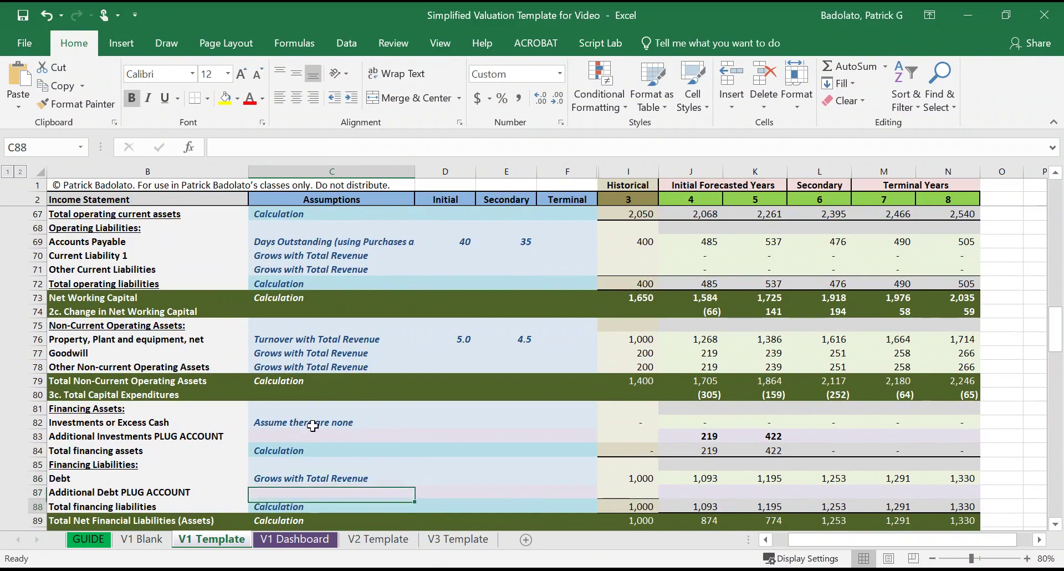
Step: Review the Equity section's assumptions and the total rows beneath it in column C, down to the Balance Sheet Check
key(Down)
key(Down)
key(Down)
key(Down)
key(Down)
key(Down)
key(Down)
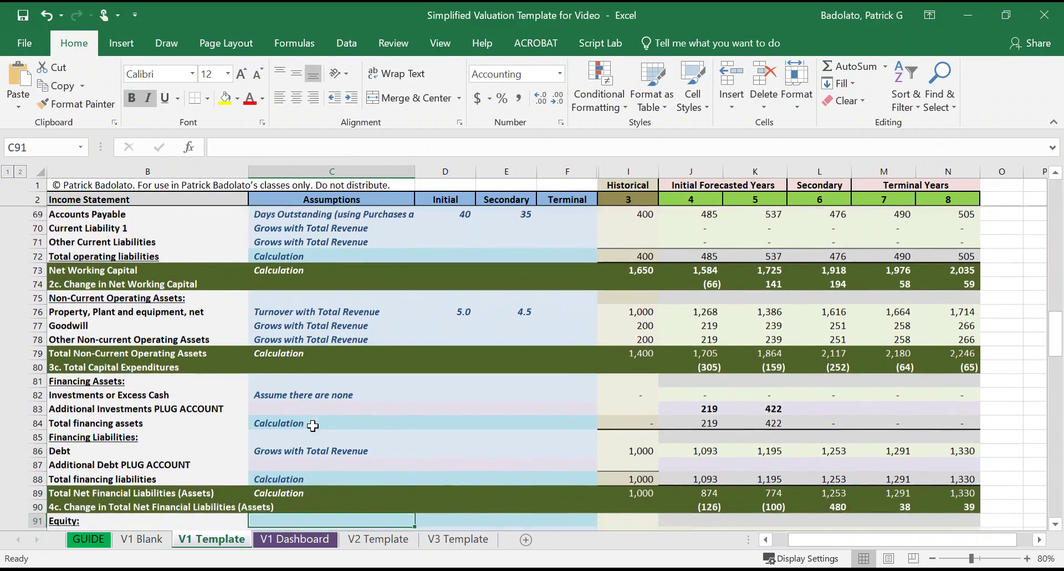
key(Down)
key(Down)
key(Down)
key(Down)
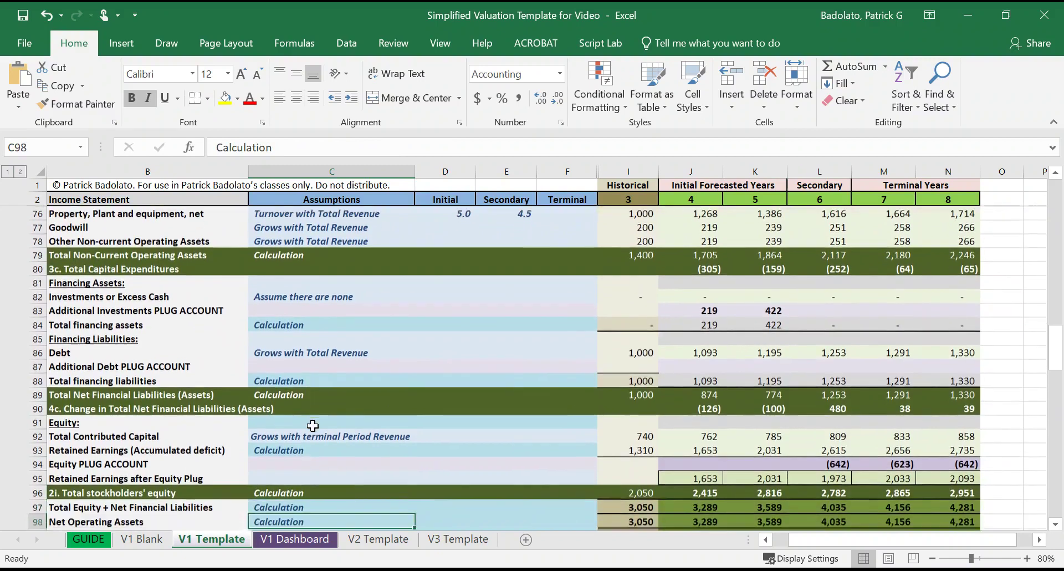
key(Down)
key(Down)
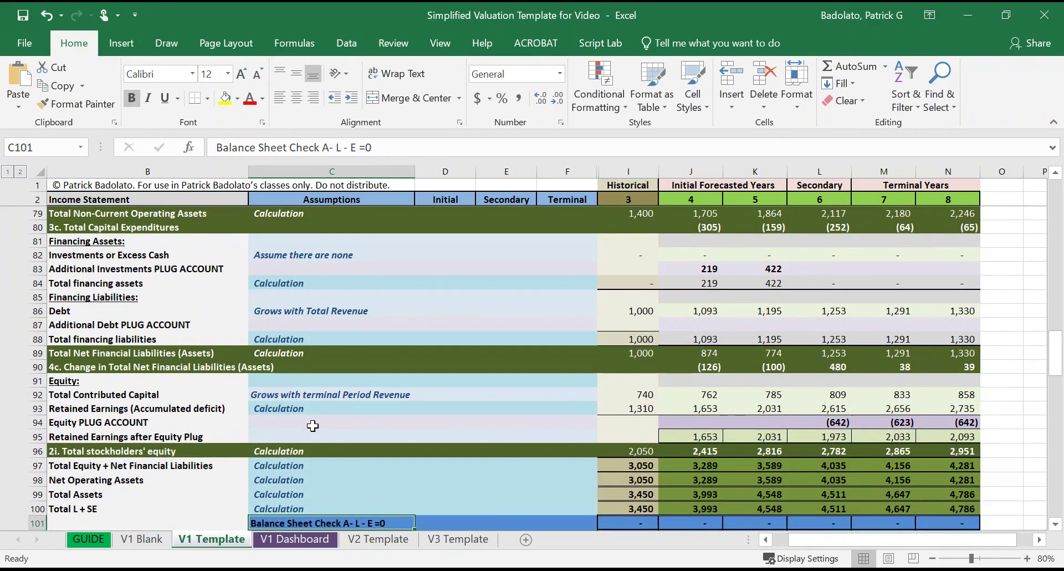
Step: Examine the Balance Sheet Check and Retained Earning Check rows in cells C101 and C102
key(Up)
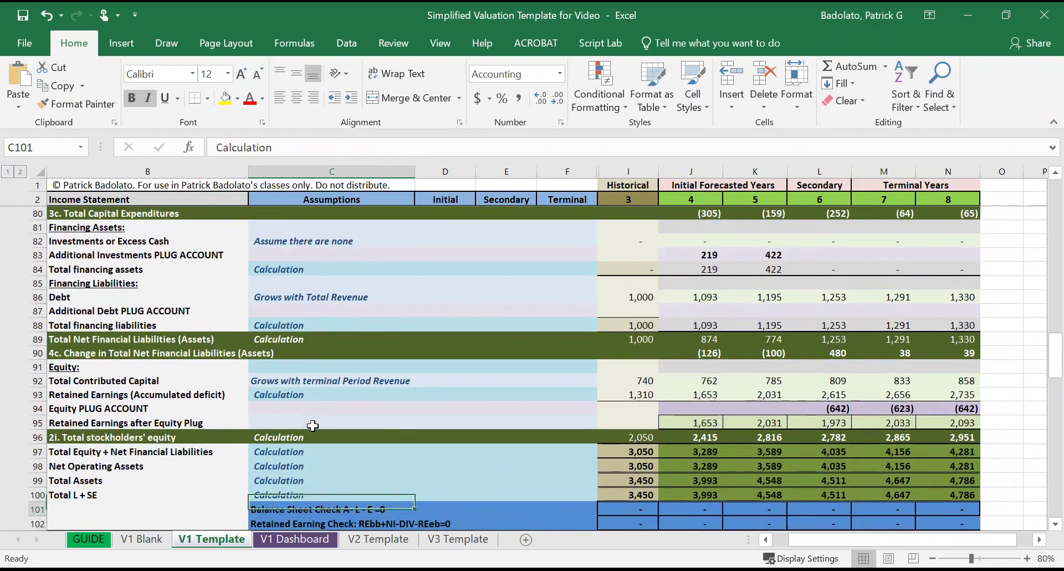
key(Down)
key(Down)
key(Up)
key(Up)
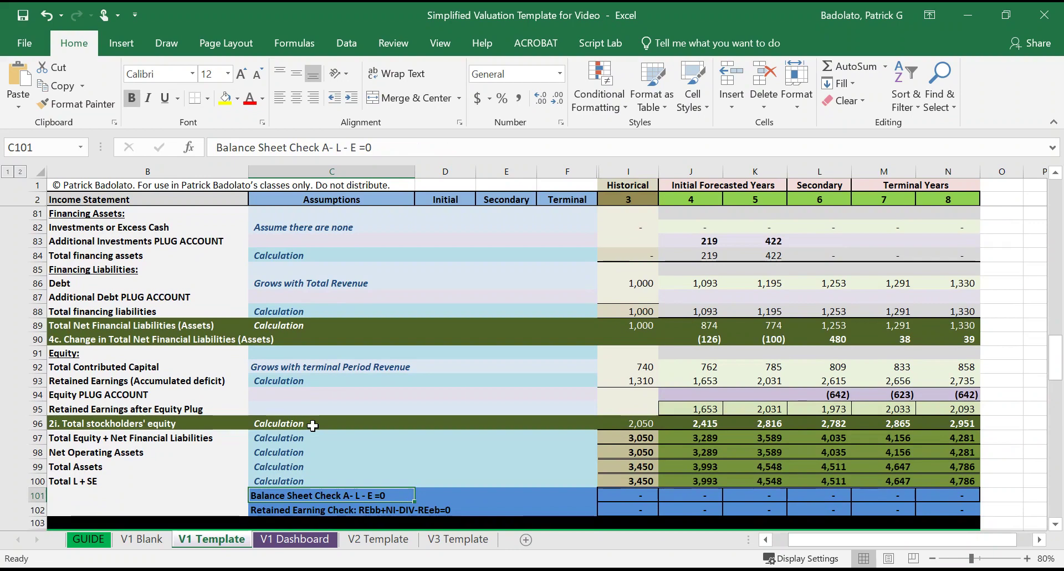
key(Down)
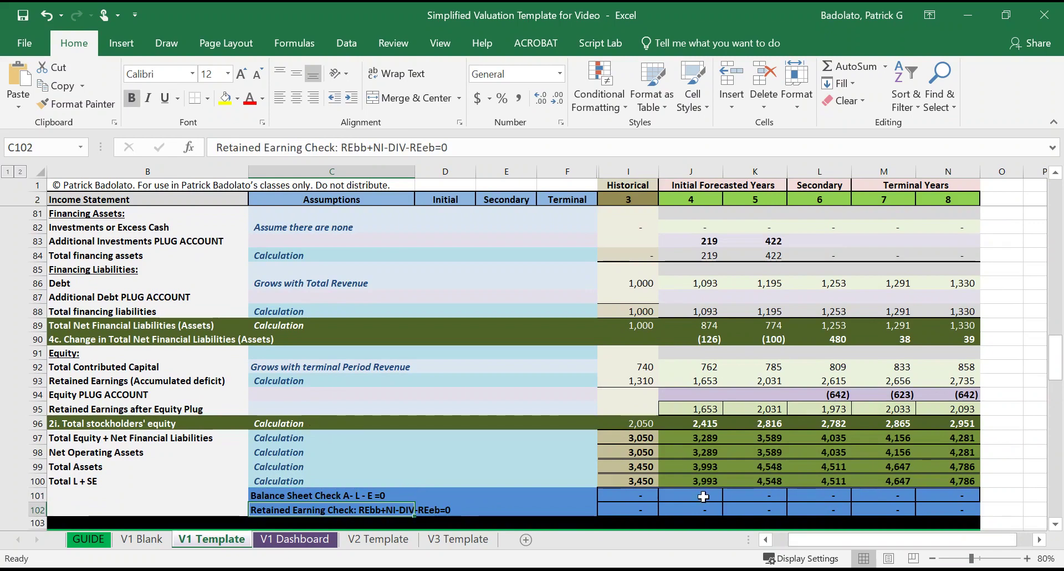
Step: Examine the Additional Investments PLUG ACCOUNT for years 4 and 5 and the year 4 Additional Debt PLUG ACCOUNT in J87
click(701, 234)
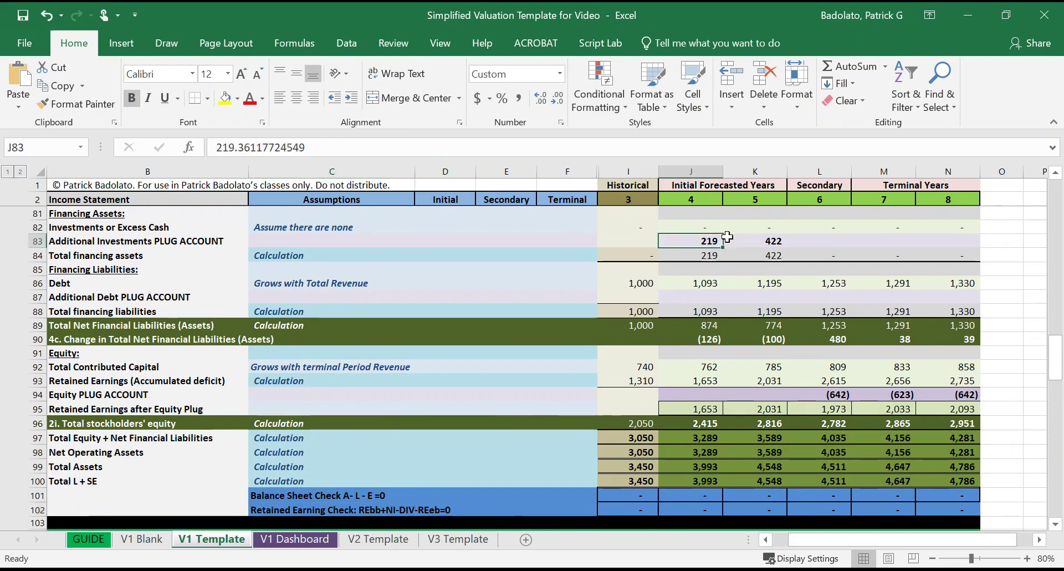
click(770, 242)
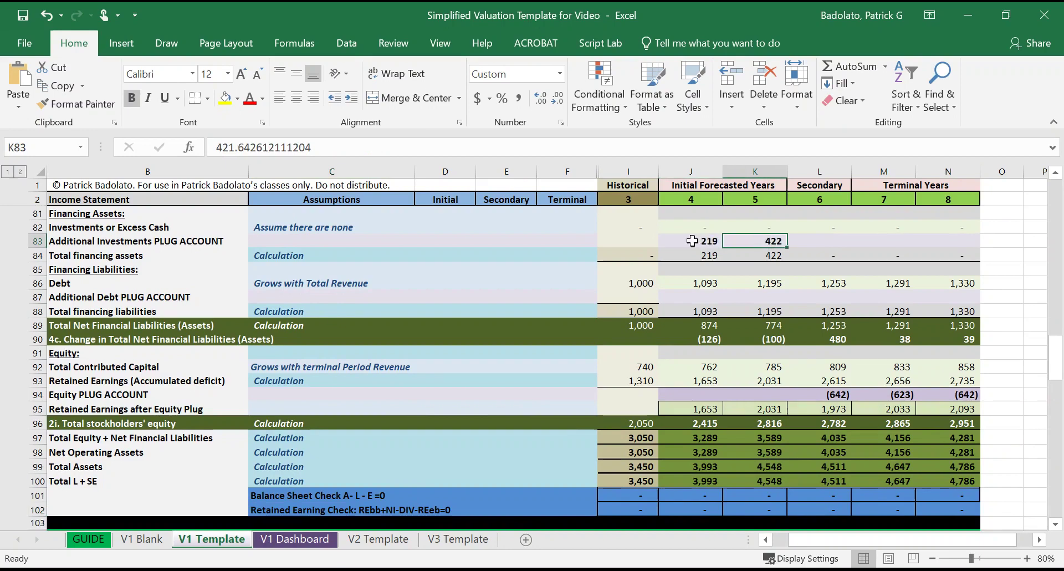
click(692, 240)
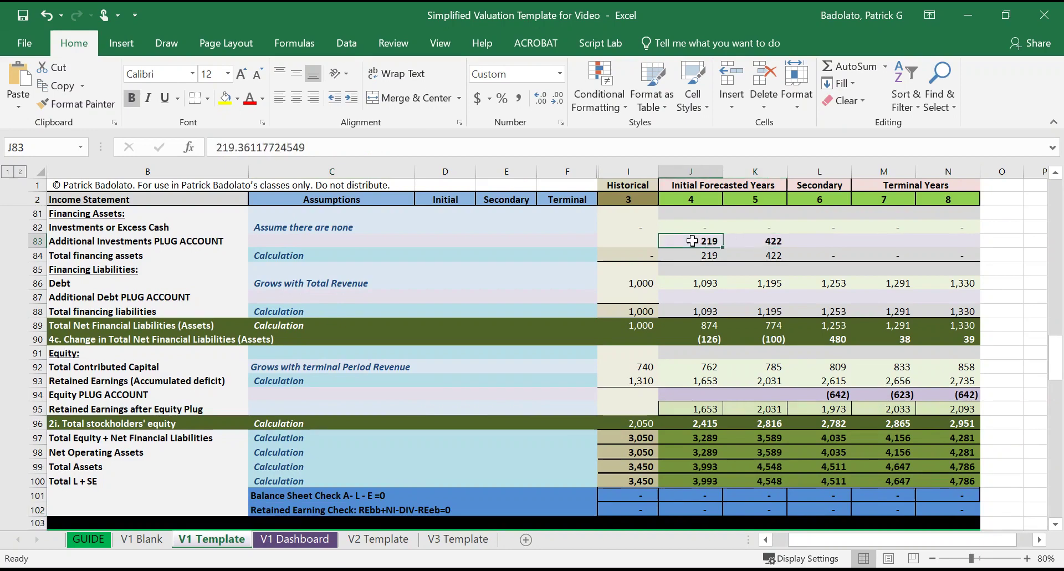
click(757, 240)
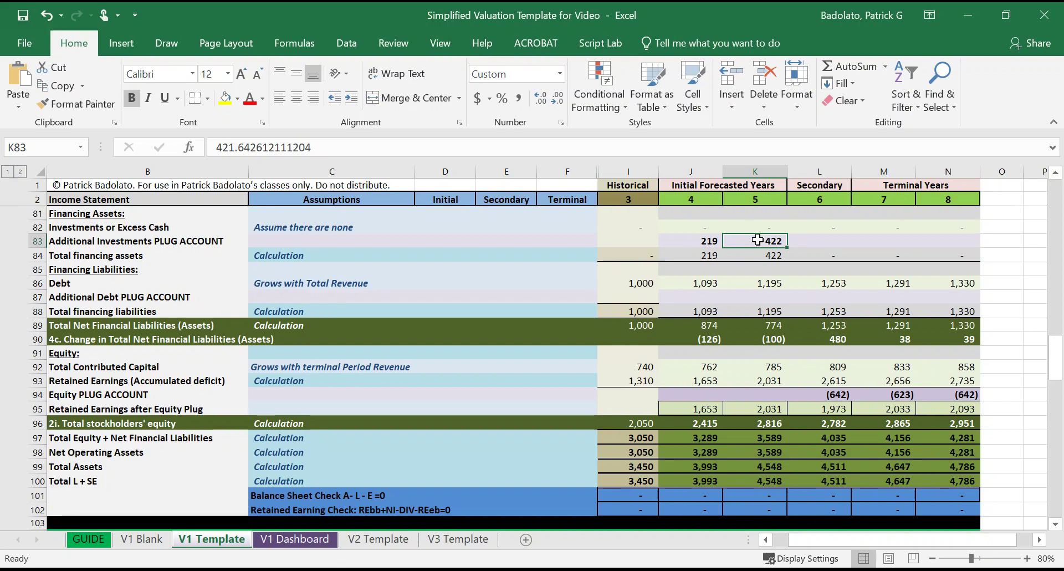
click(711, 241)
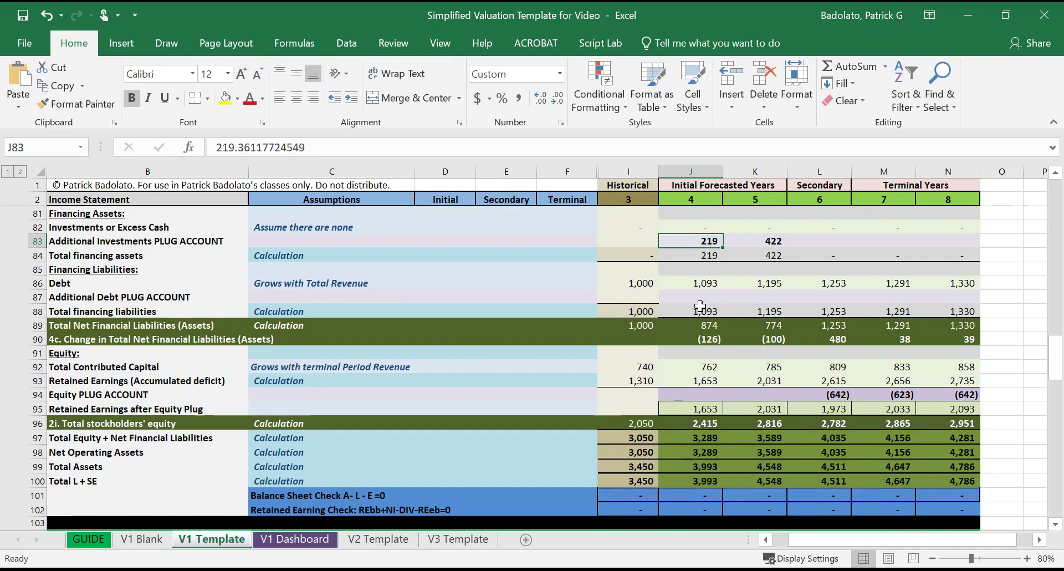
click(680, 297)
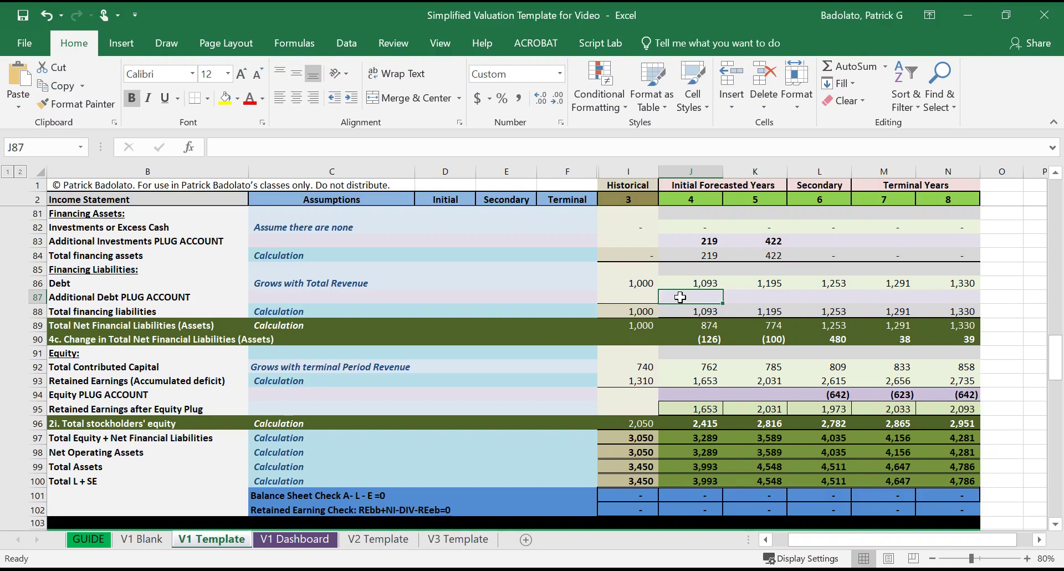
Step: Examine the Equity PLUG ACCOUNT entries for years 6 to 8 in cells L94 to N94
click(831, 392)
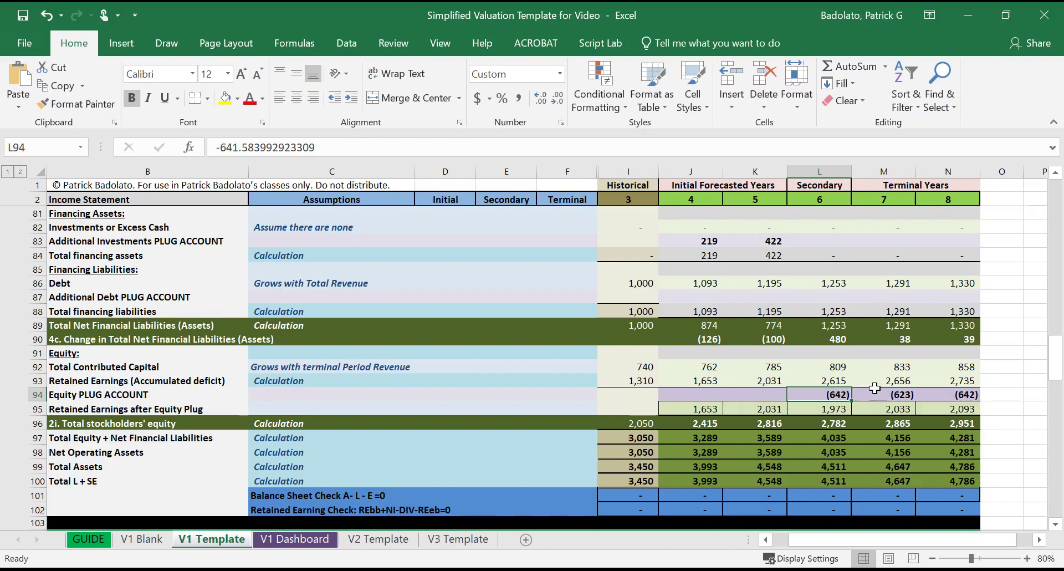
click(880, 396)
key(Right)
key(Left)
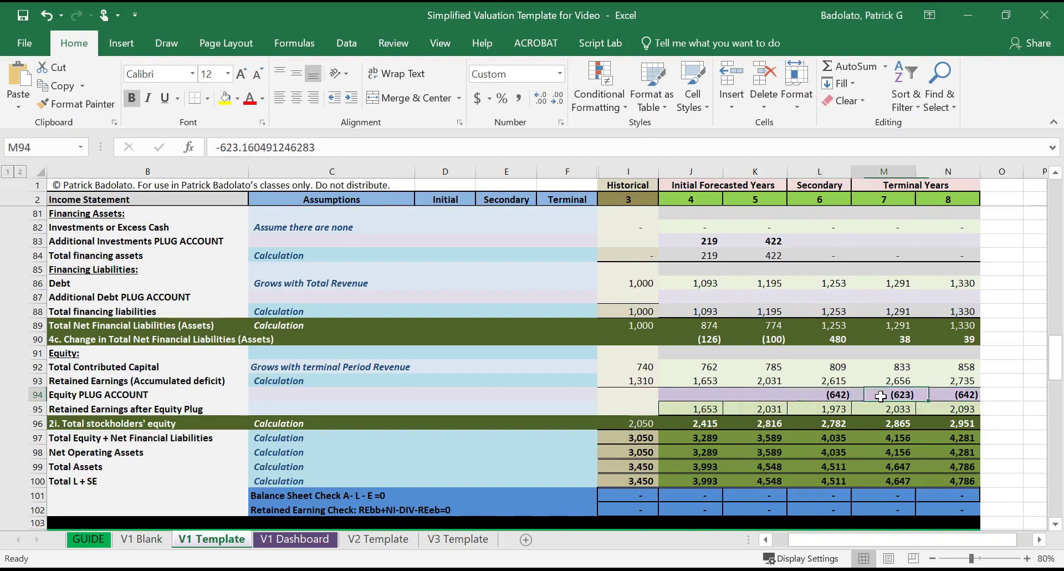
key(Left)
key(Right)
key(Right)
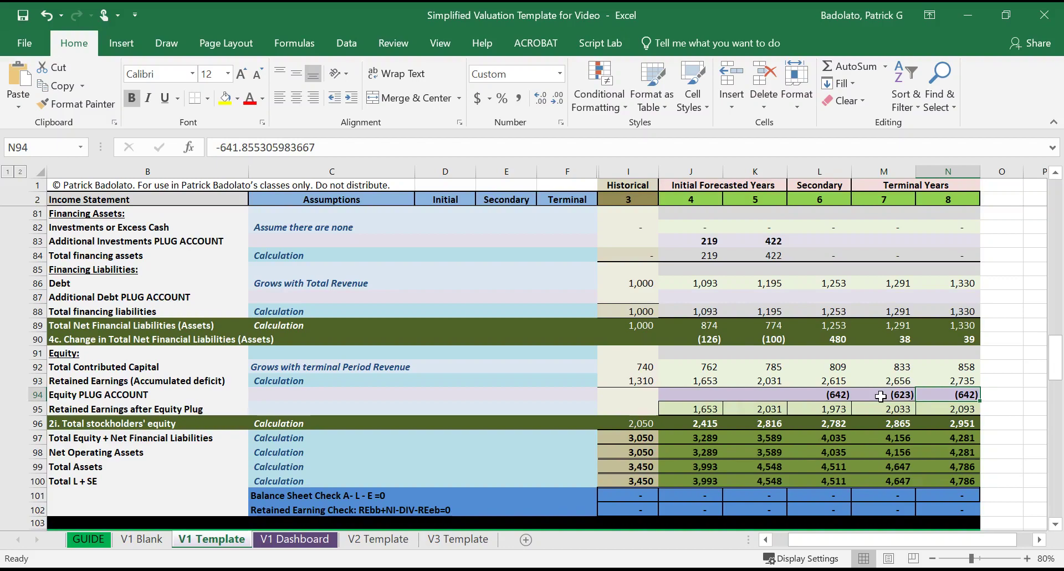
Step: Compare the Equity PLUG ACCOUNT amounts across years 6, 7 and 8 in row 94
key(Left)
key(Left)
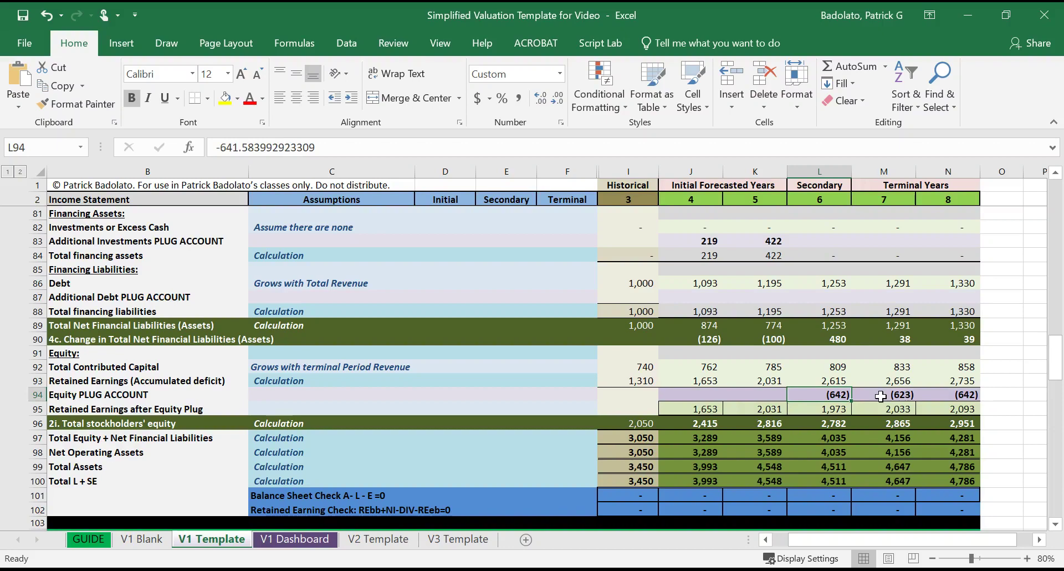
key(Right)
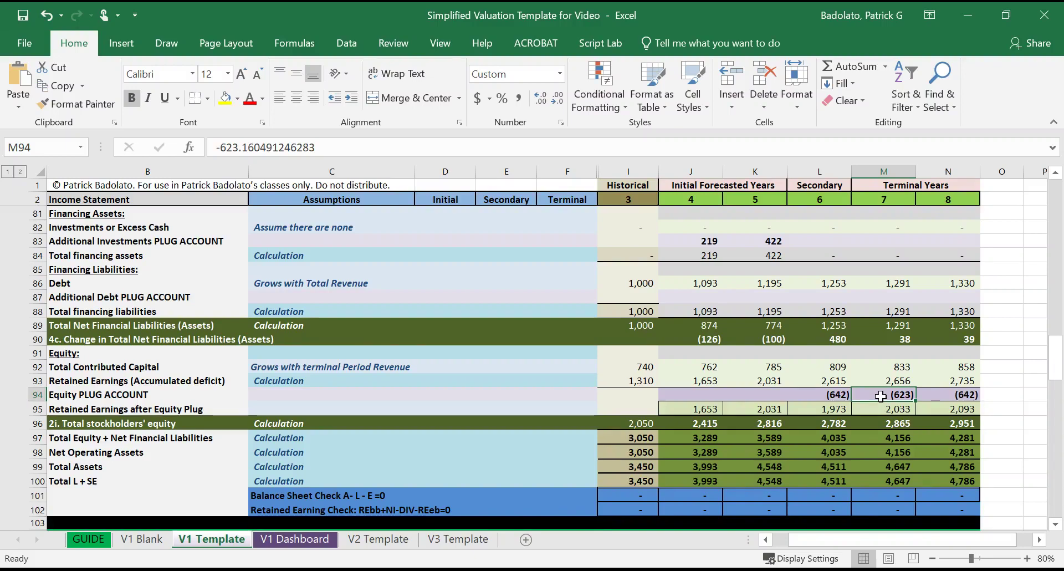
key(Left)
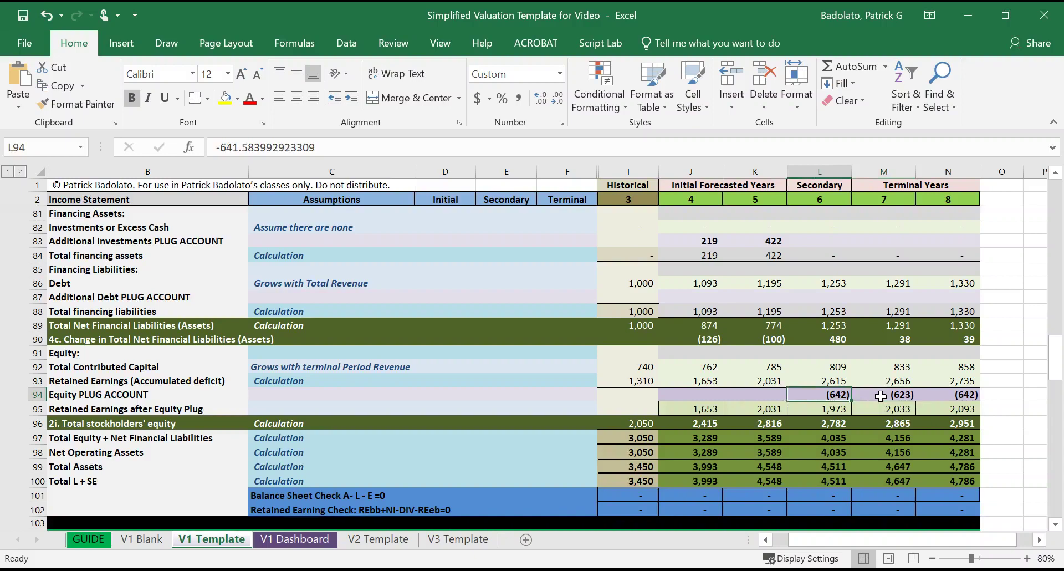
key(Right)
key(Right)
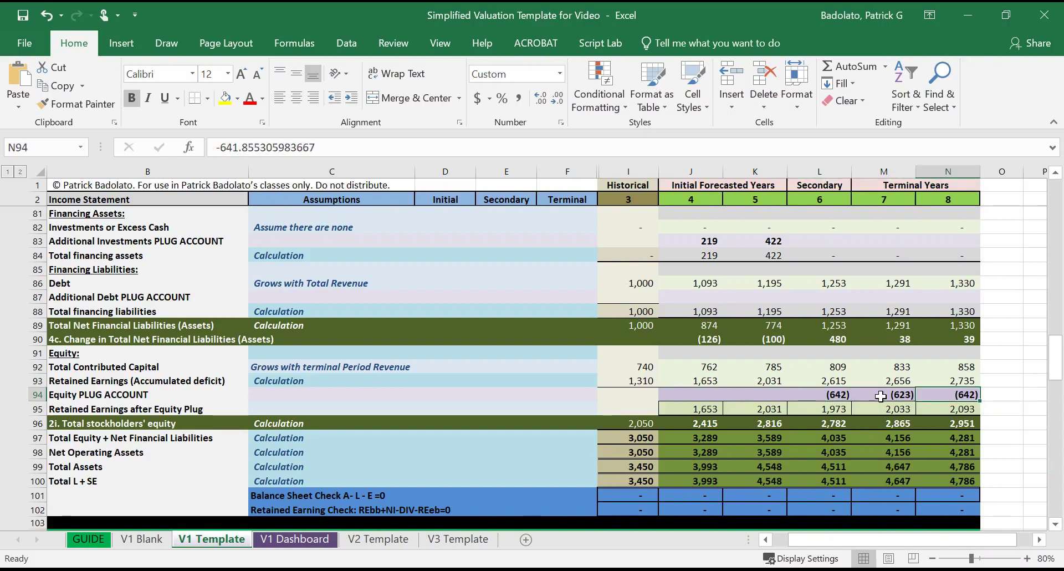
key(Left)
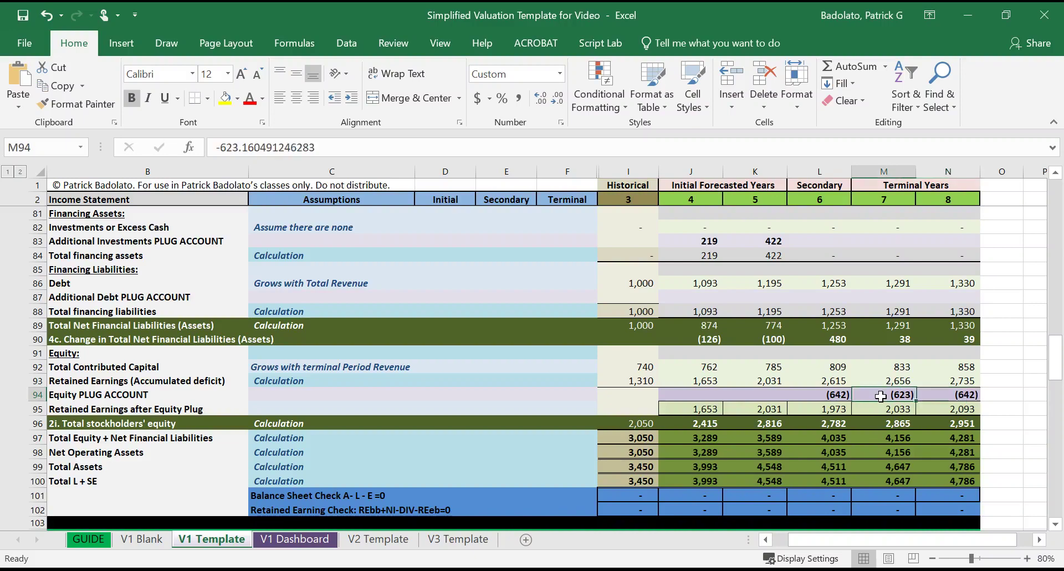
key(Left)
key(Right)
Step: Examine the year 7 Retained Earnings formula above the equity plug and the Balance Sheet Check formulas for years 7 and 8
key(Up)
key(Up)
key(Down)
key(Down)
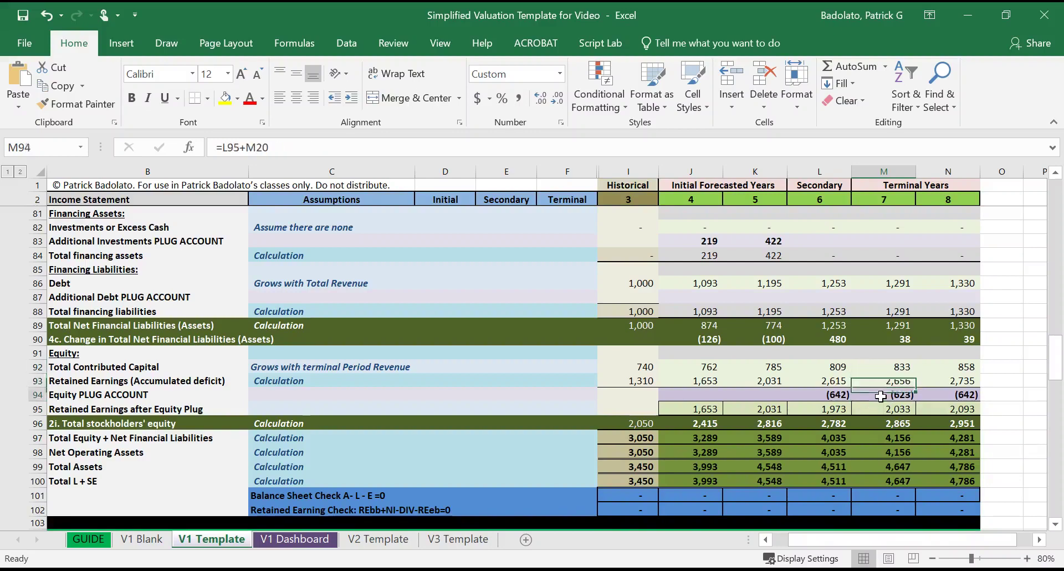
key(Down)
key(Down)
key(Down)
key(Down)
key(Down)
key(Down)
key(Down)
key(Down)
key(Down)
key(Up)
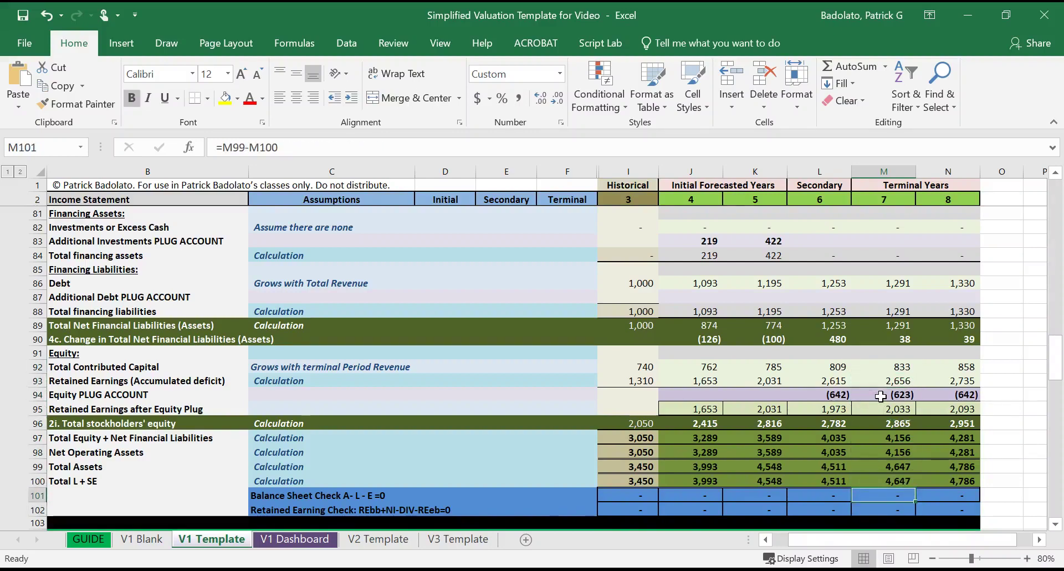
key(Right)
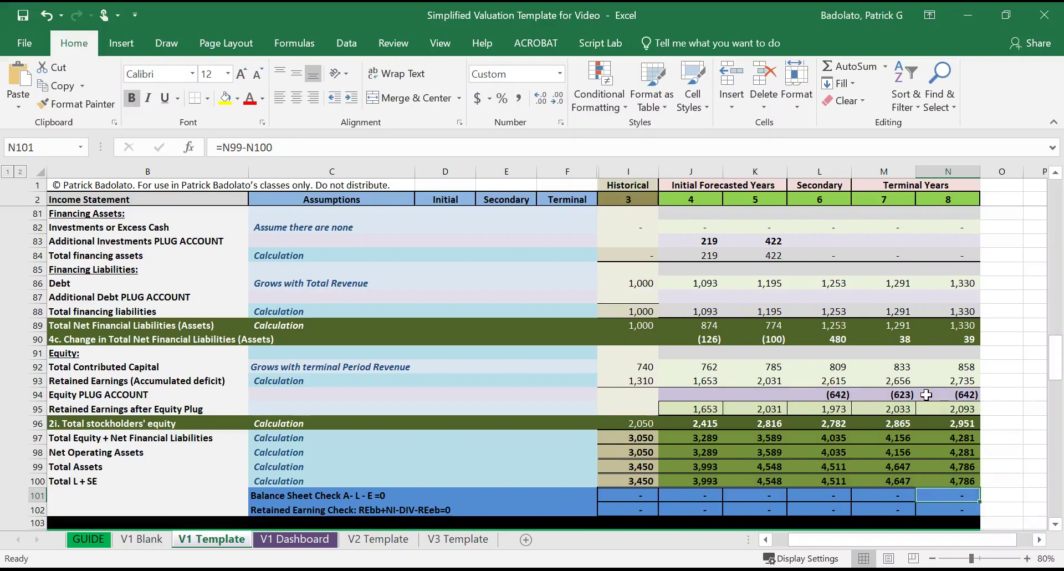
Step: Clear the year 8 Equity PLUG ACCOUNT in N94 to test its Balance Sheet Check, and undo the deletion
click(945, 394)
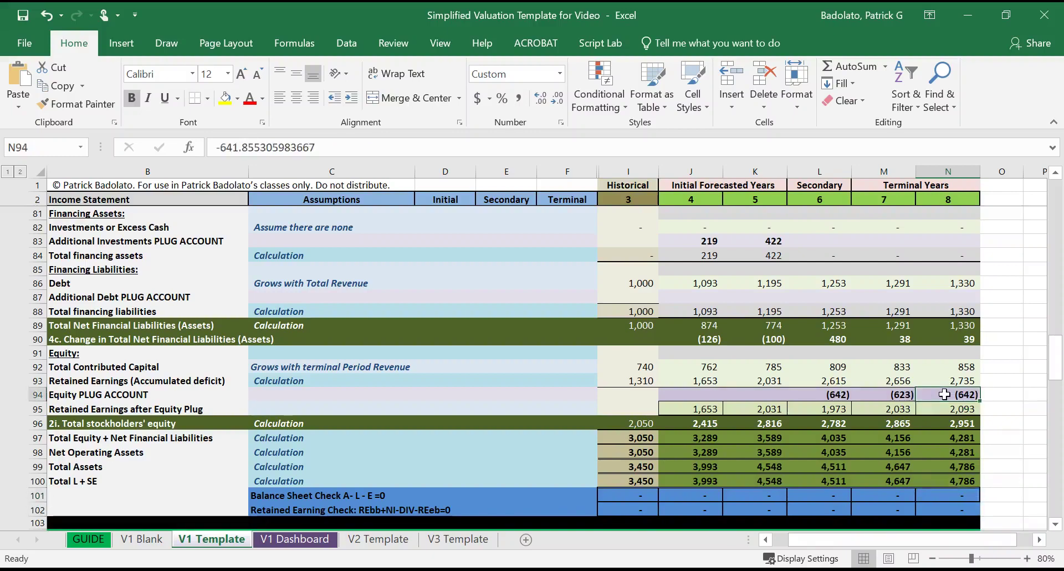
key(Delete)
click(911, 496)
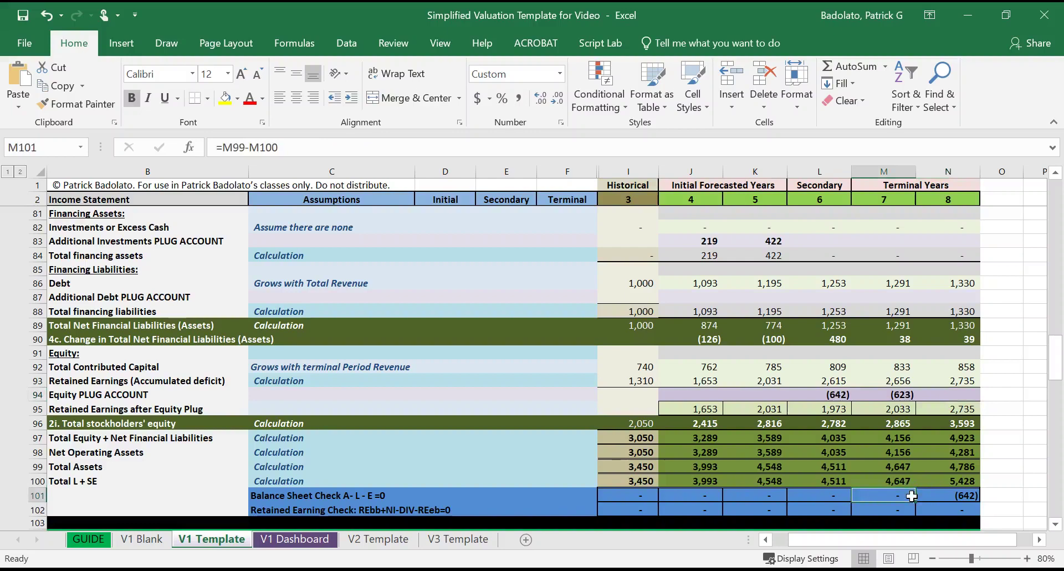
click(967, 495)
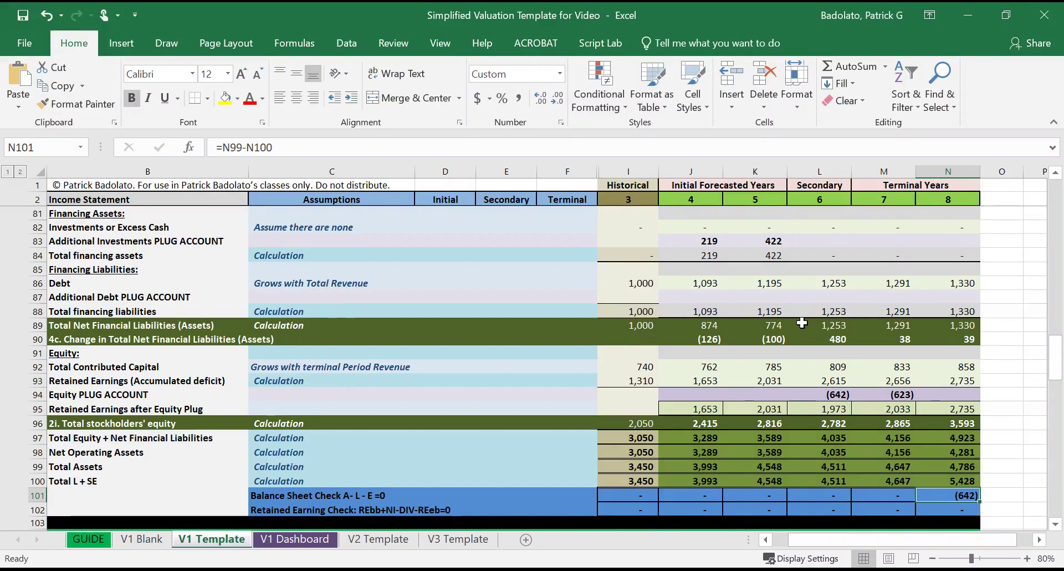
key(ctrl+z)
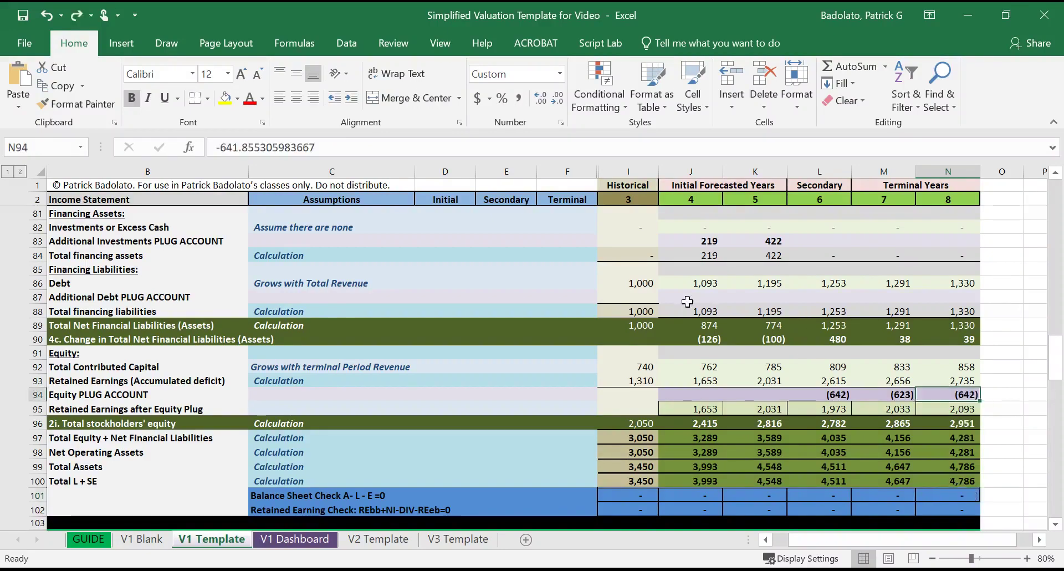
Step: Clear the year 5 Additional Investments PLUG ACCOUNT in cell K83
right_click(764, 240)
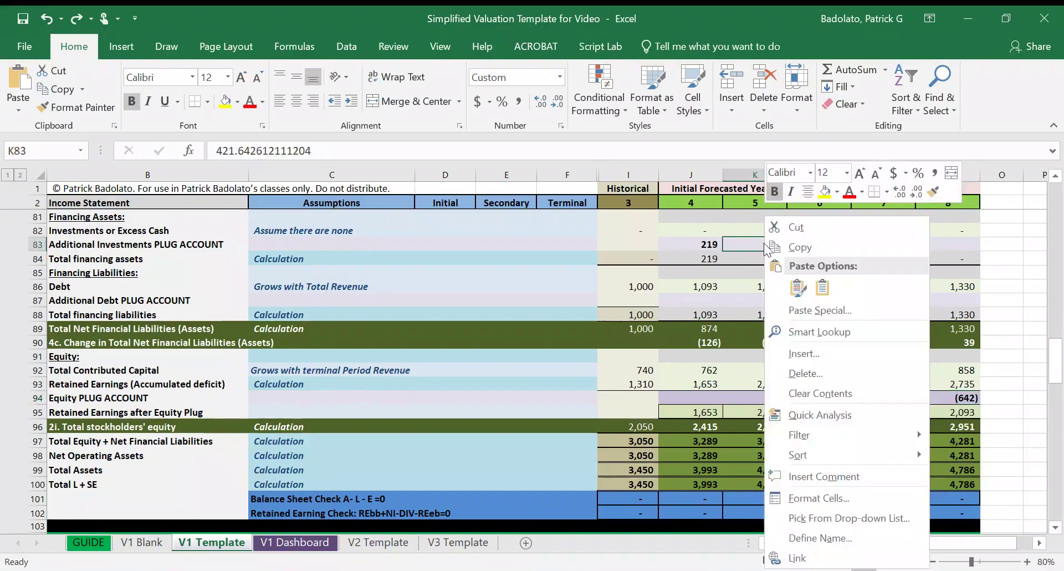
key(Escape)
key(Delete)
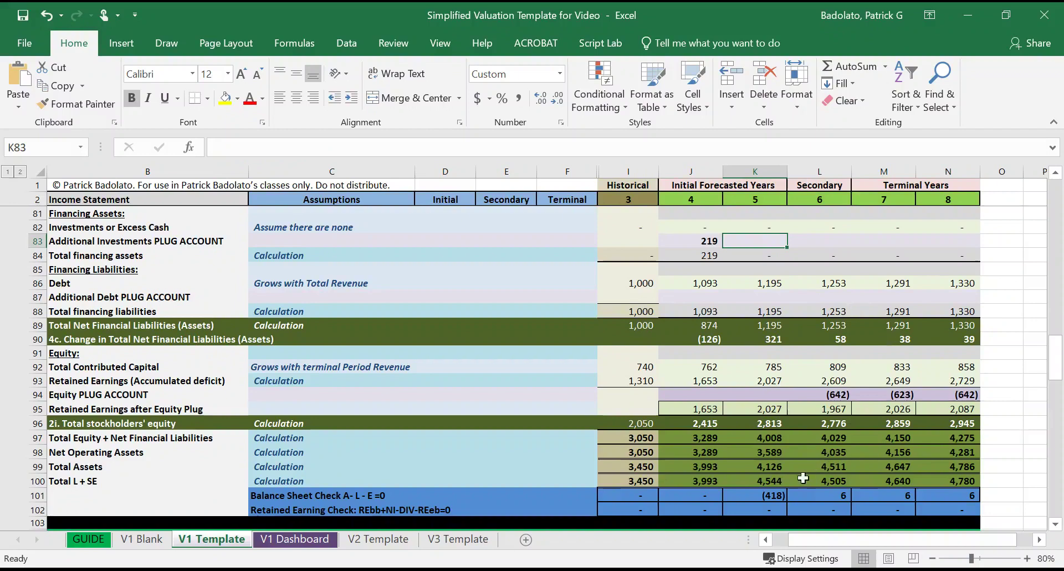
Step: Use Goal Seek to bring the year 5 Balance Sheet Check in K101 to 0 by changing K83, and inspect the solved plug
click(771, 494)
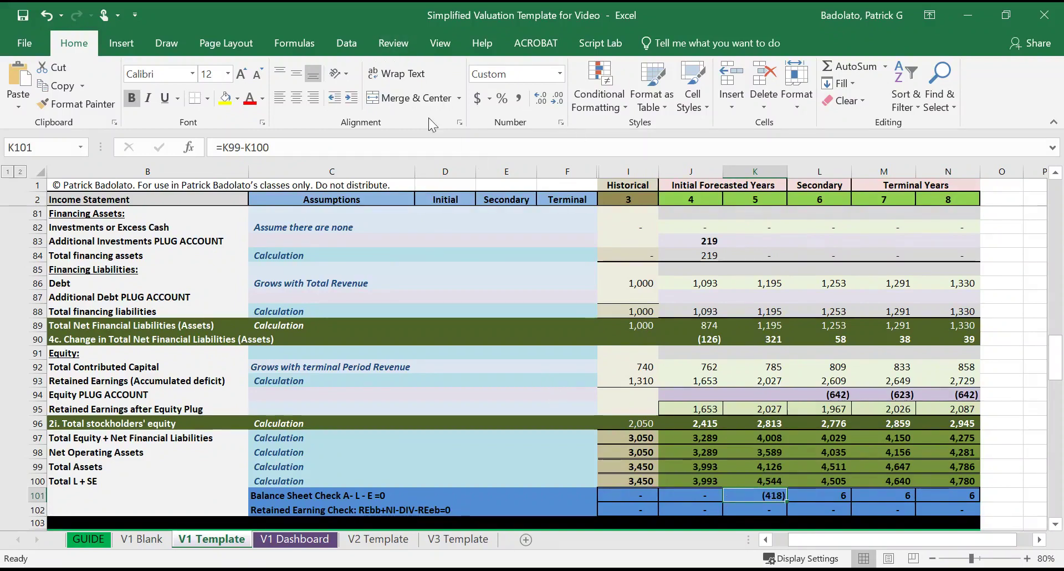
click(348, 42)
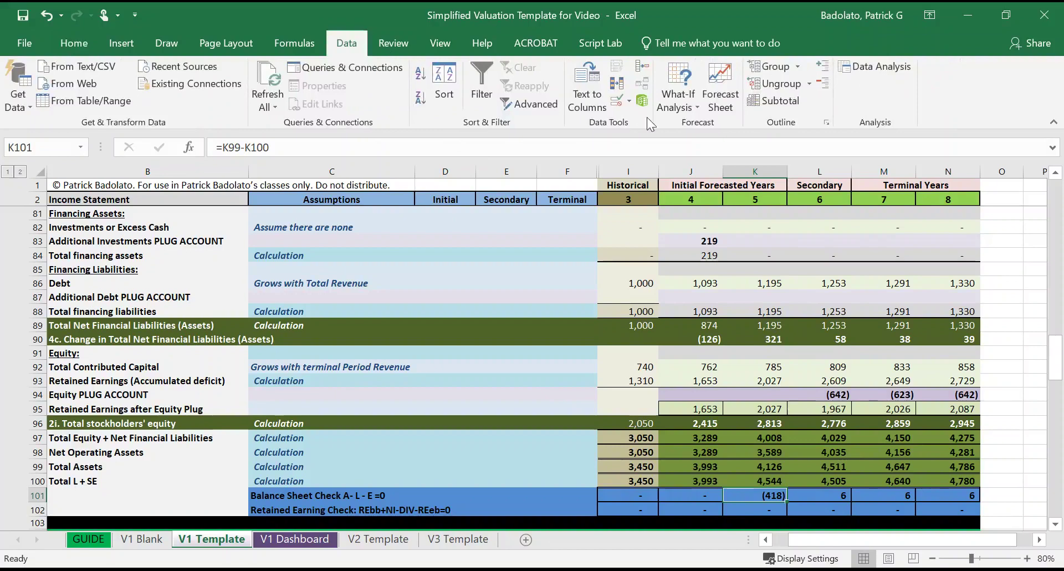
click(683, 108)
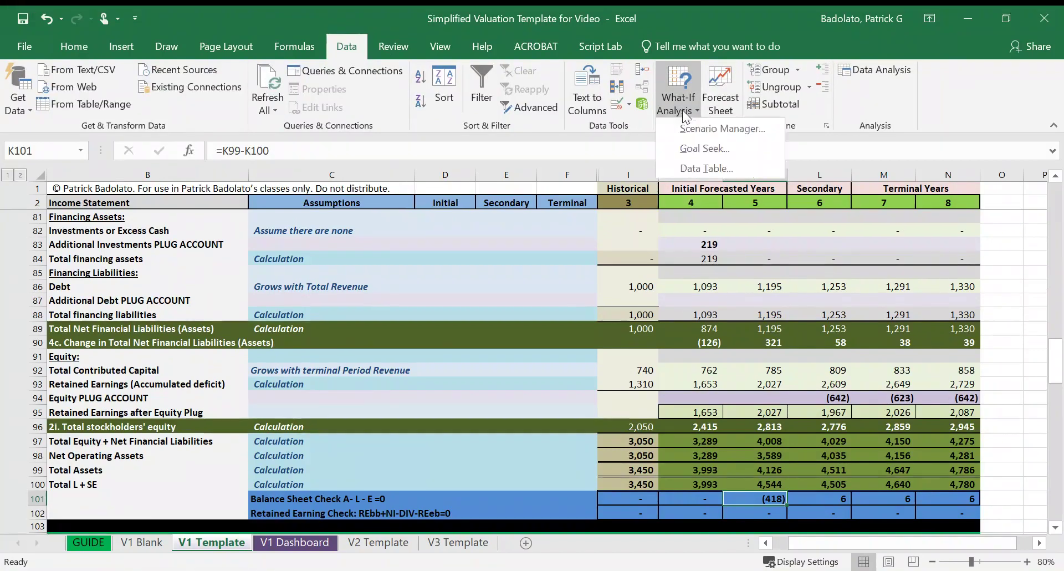
right_click(694, 145)
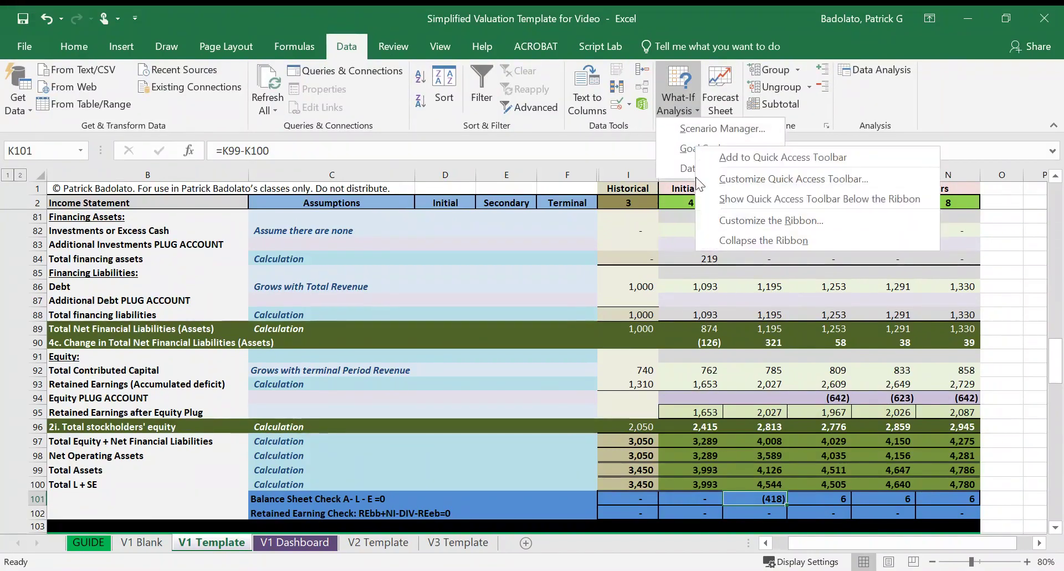
click(677, 153)
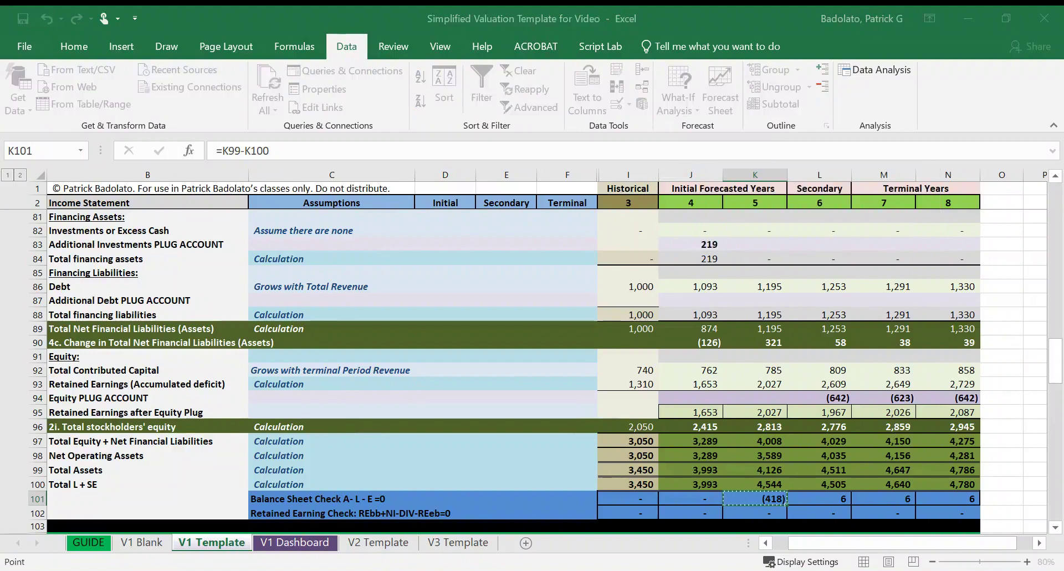
key(Tab)
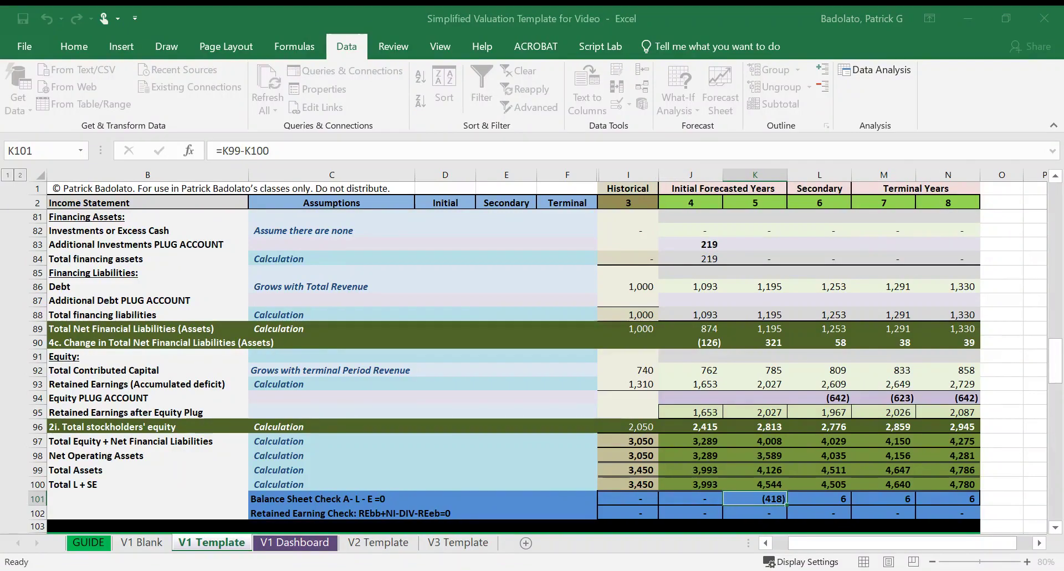
key(Tab)
click(765, 244)
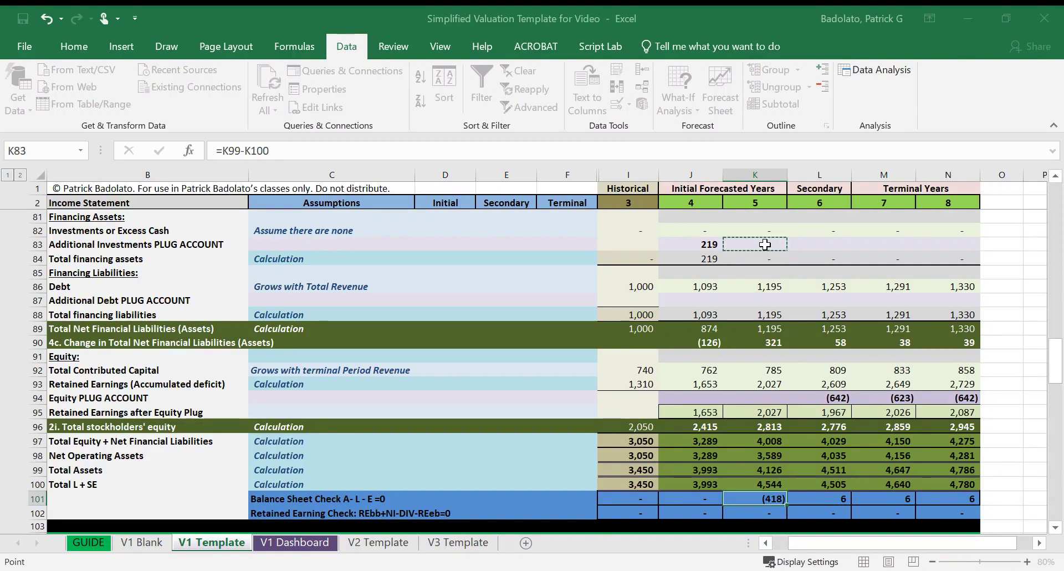
key(Escape)
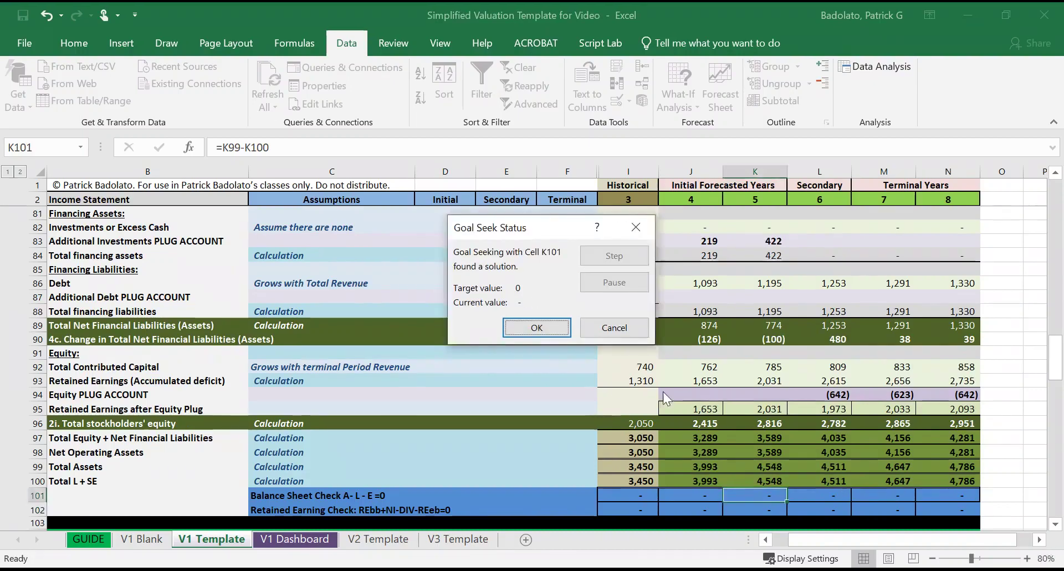
click(541, 328)
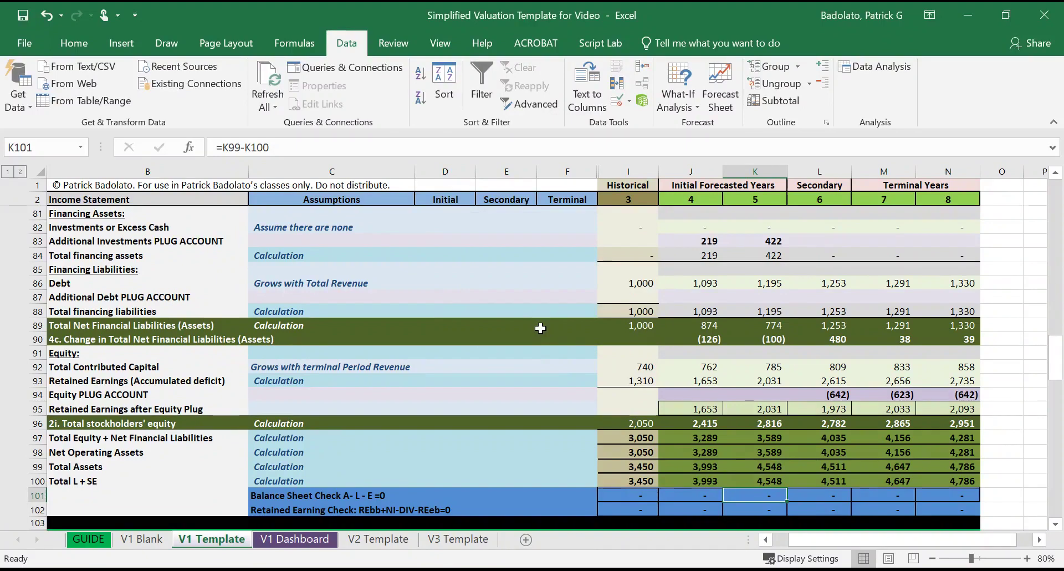
click(751, 240)
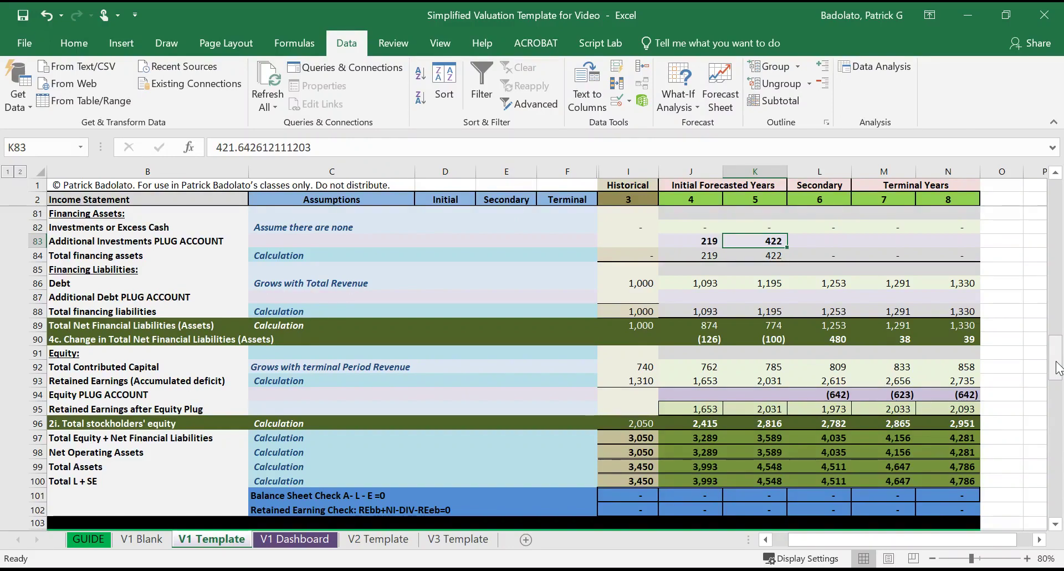
Step: Examine the Net Income line of the Free Cash Flow to Equity Valuation across row 31, including the year 4 reference in J31
drag(1058, 369, 1059, 265)
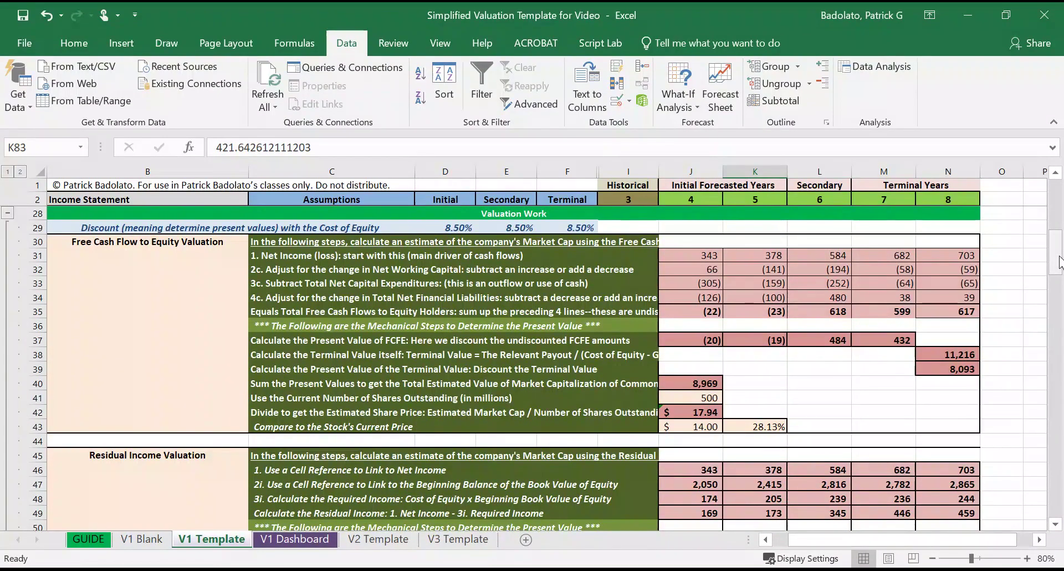
click(709, 257)
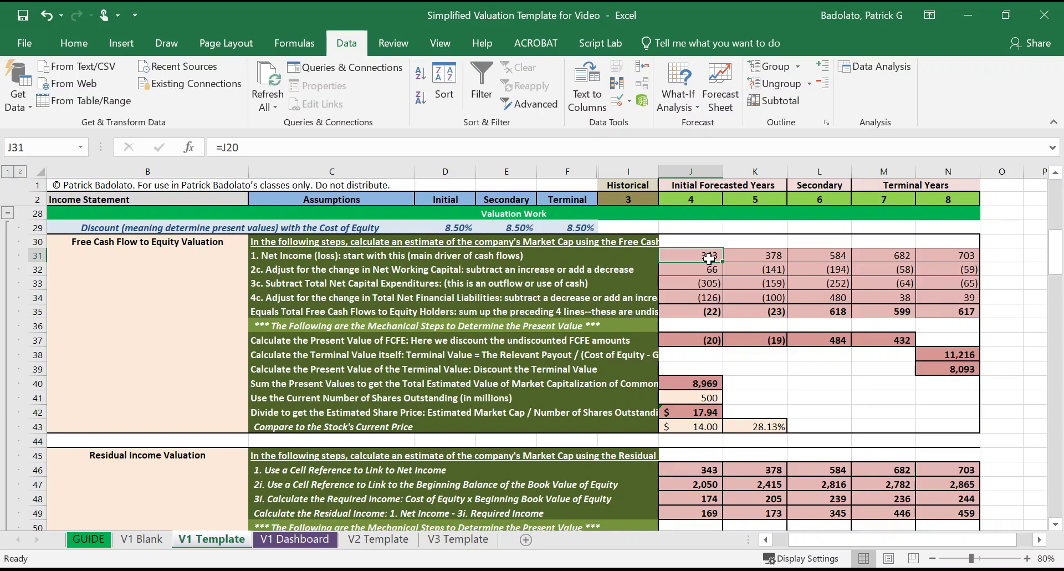
click(583, 255)
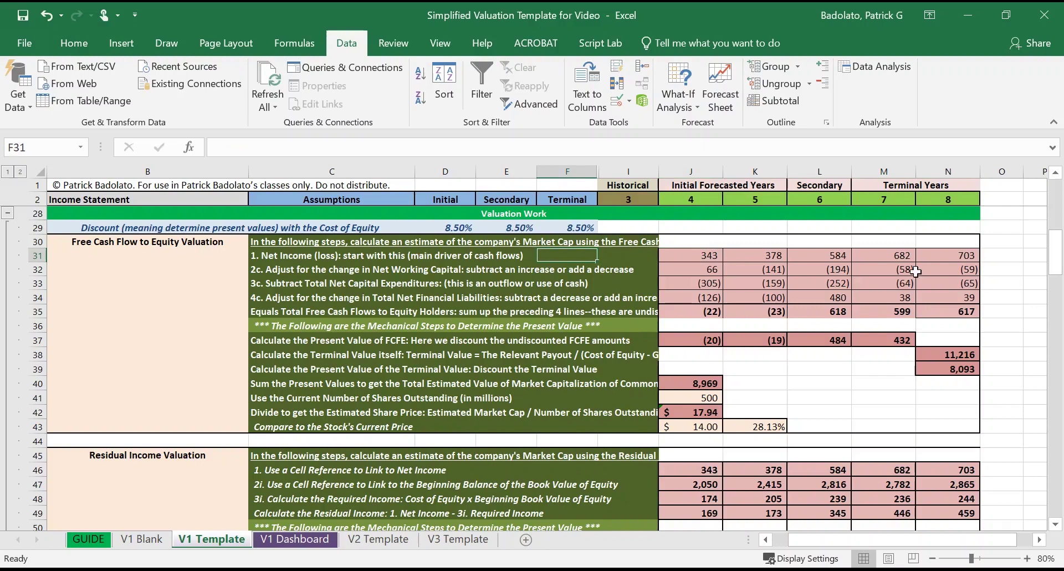
key(Left)
key(Left)
key(Left)
key(Left)
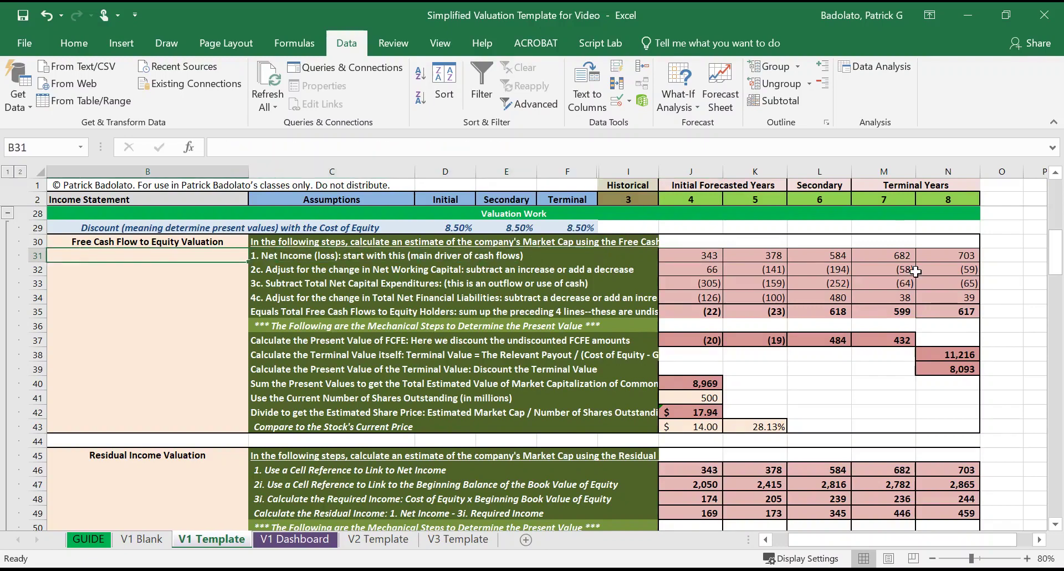
key(Right)
key(Right)
key(Right)
key(Right)
key(Right)
key(Right)
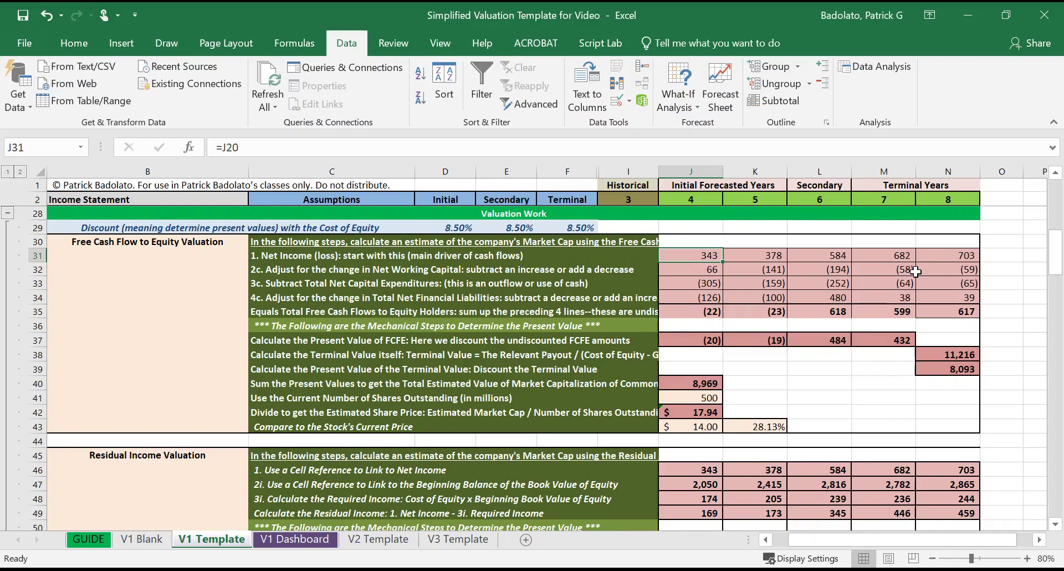
Step: Examine the cell references for Net Income and the change in Net Working Capital for years 4 and 5 in rows 31 and 32
key(Down)
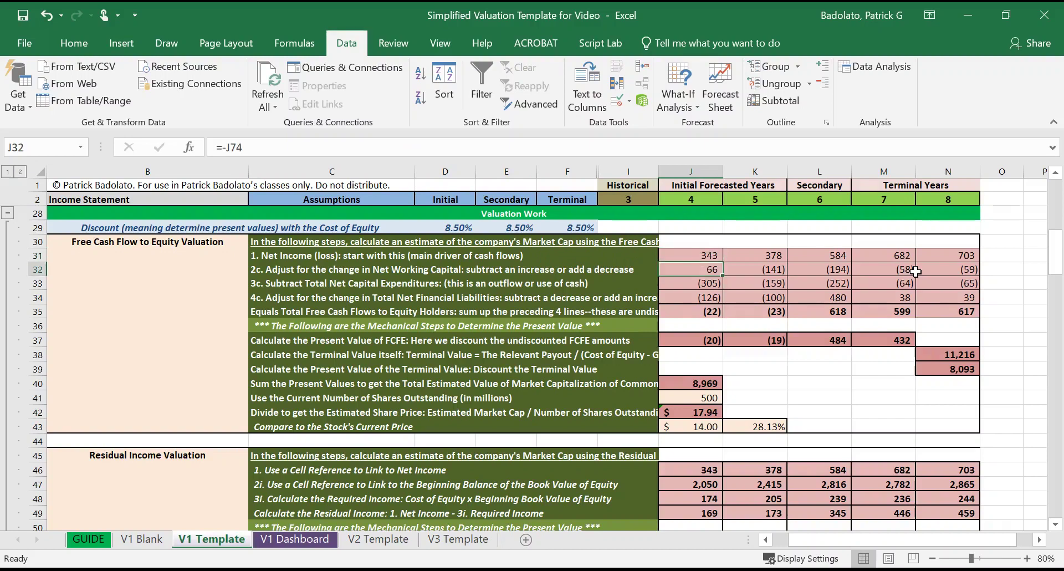
key(Right)
key(Up)
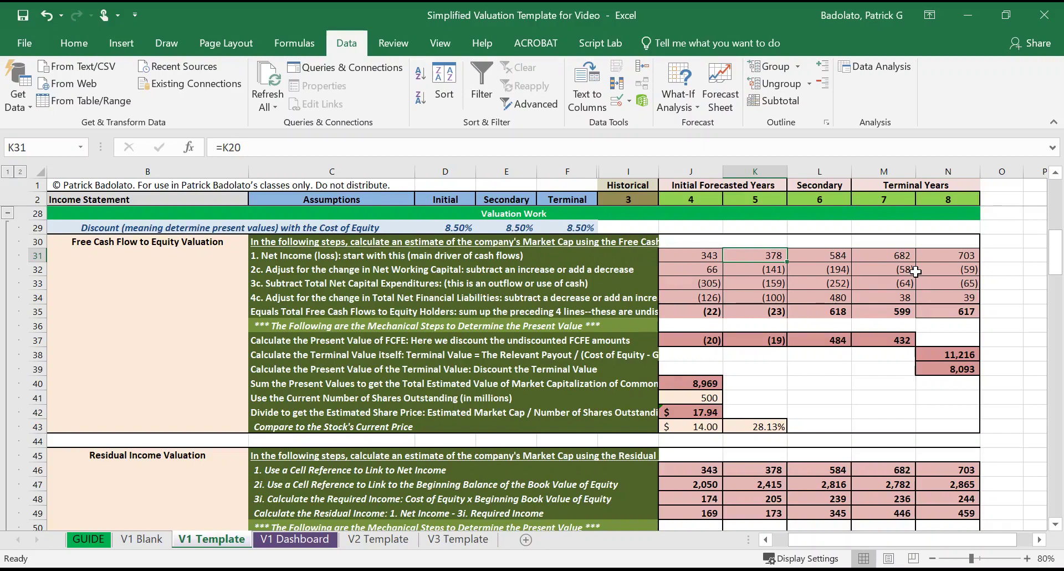
key(Down)
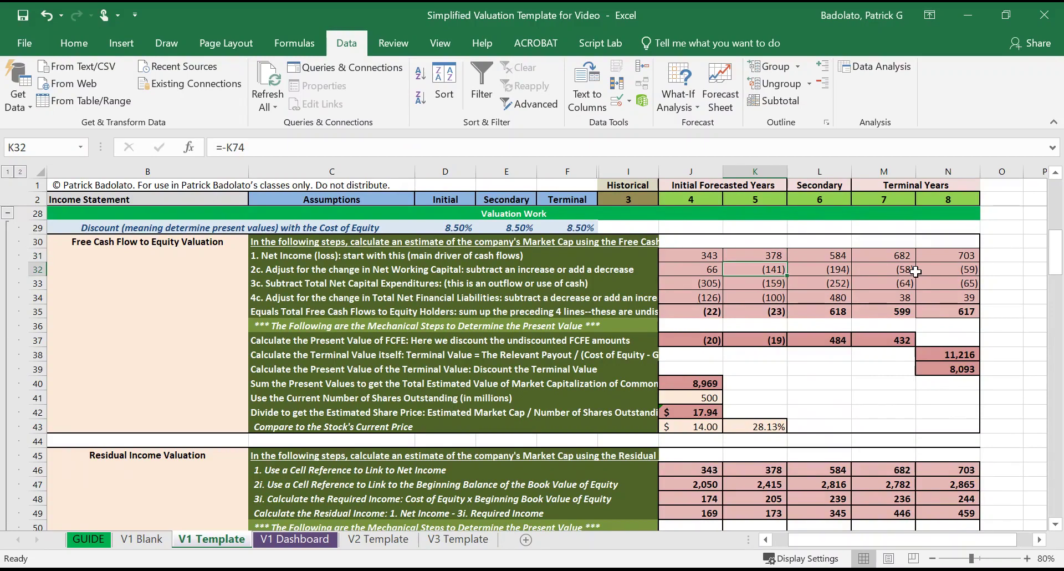
Step: Trace the Net Working Capital adjustment to the Balance Sheet by inspecting Net Working Capital in J73 and K73 and its change in K74
drag(1055, 255, 1061, 314)
scroll(709, 431, down, 1)
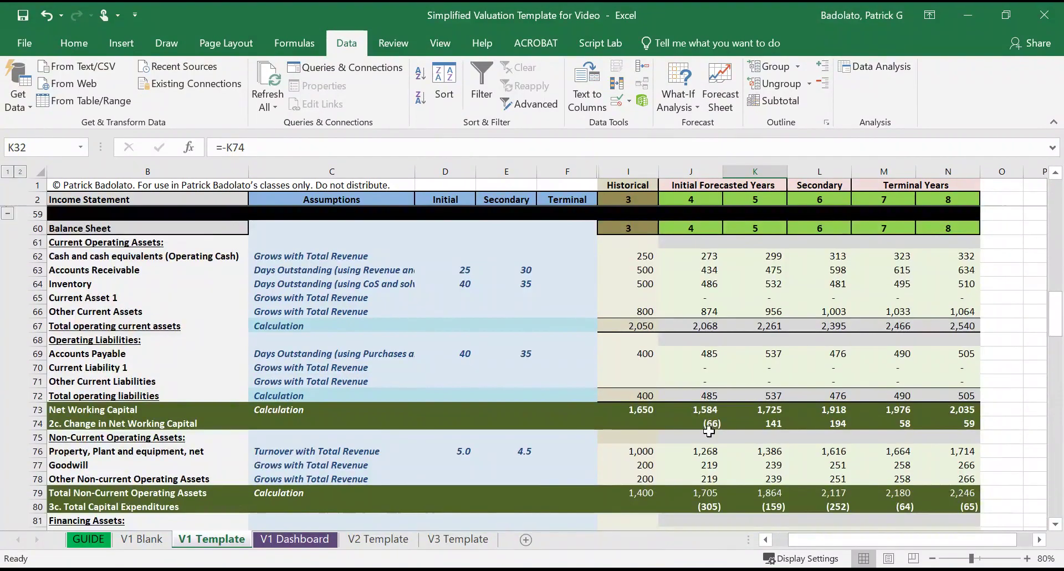
click(708, 410)
click(750, 412)
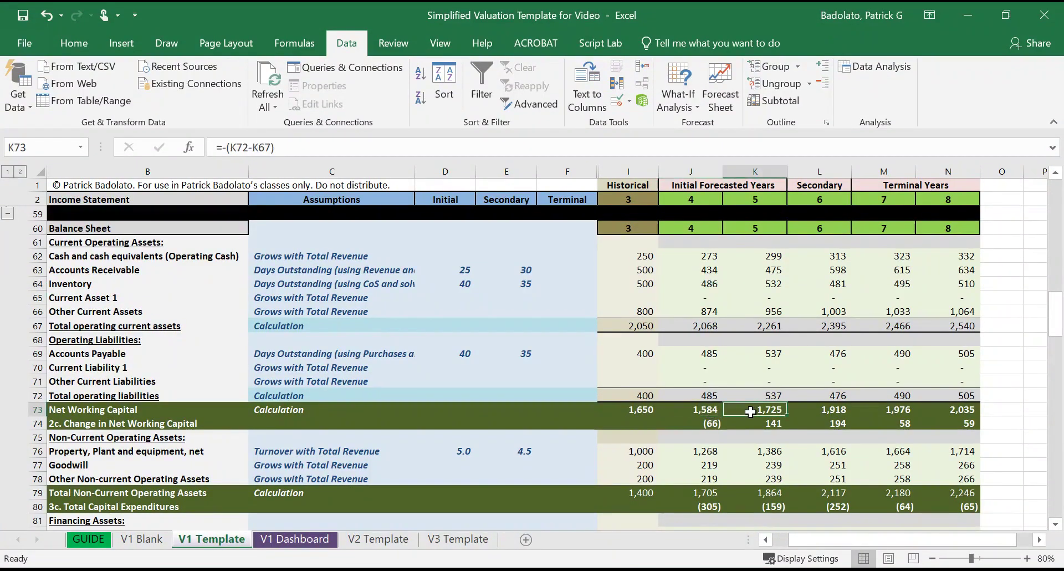
click(756, 425)
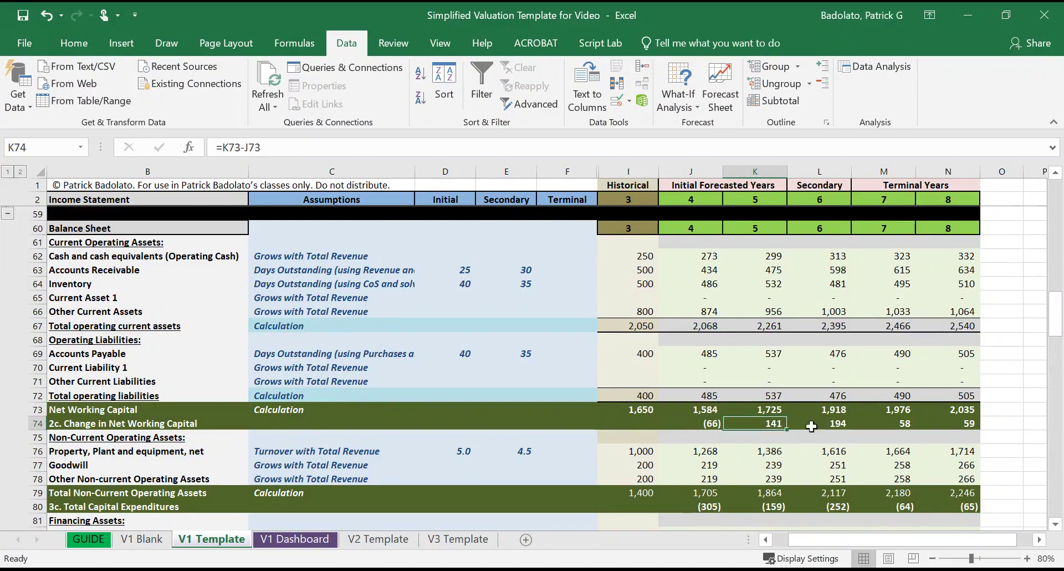
Step: Inspect the year 5 Net Working Capital in K73 and the cell references behind its change in K74
click(768, 409)
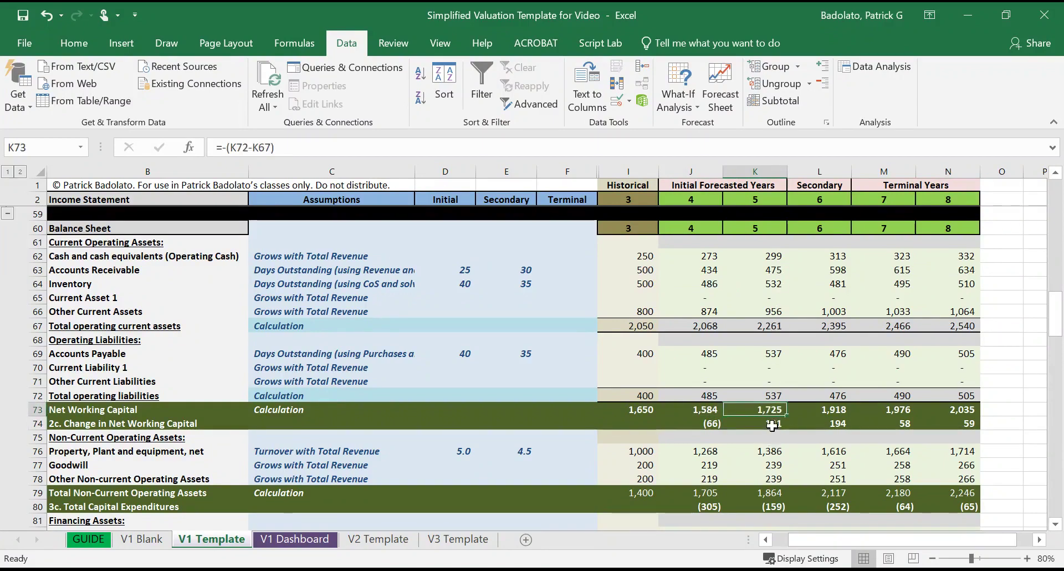
click(771, 425)
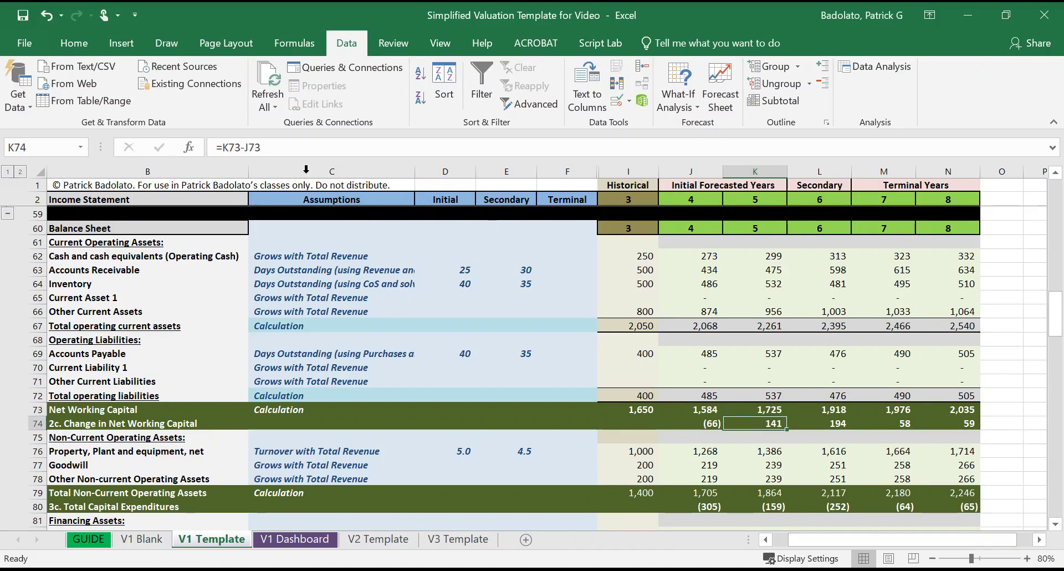
click(248, 147)
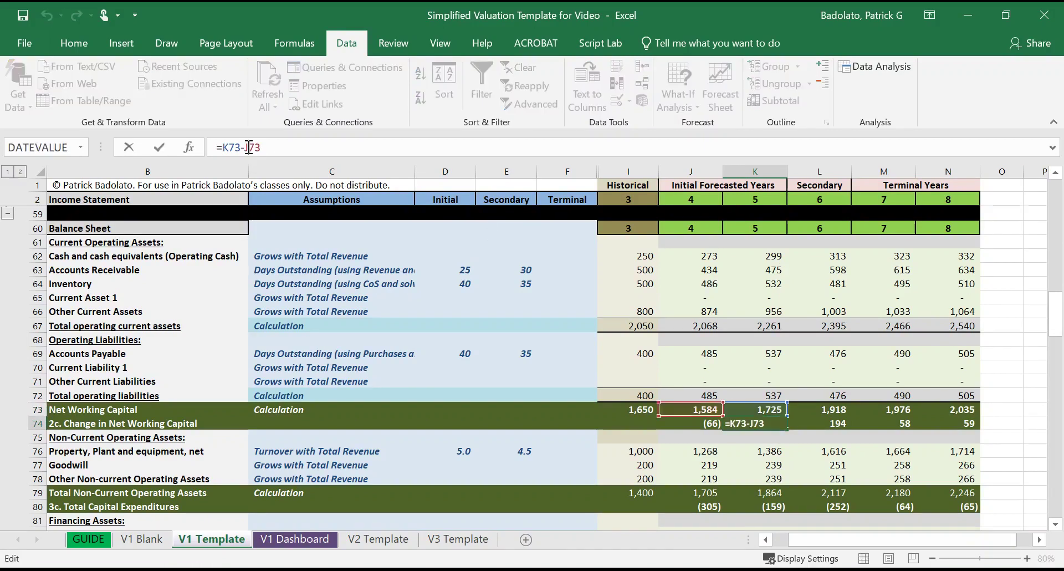
key(Return)
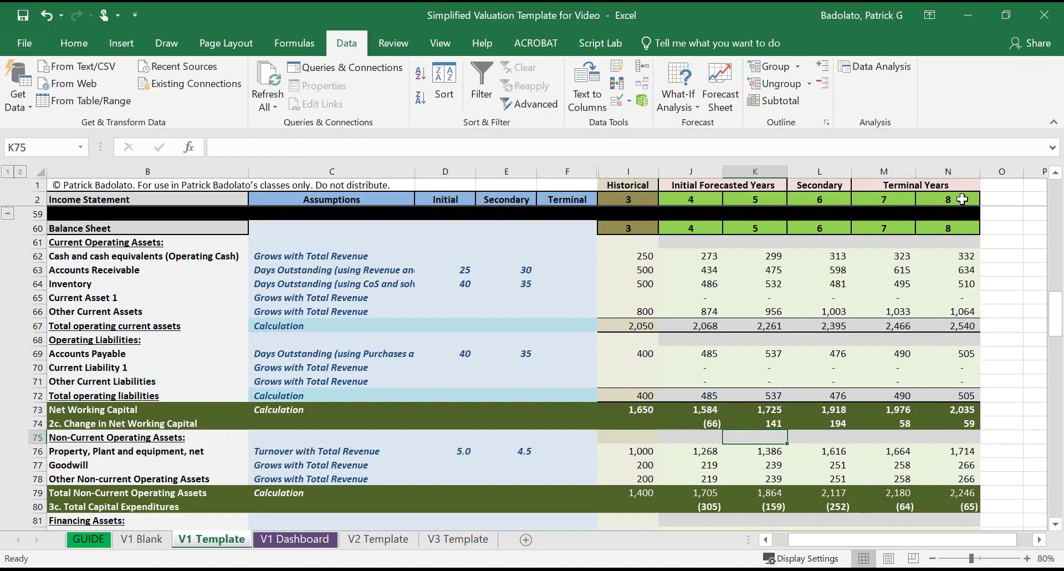
Step: Return to the Free Cash Flow to Equity Valuation and inspect the year 5 working capital, capital expenditure and financial liability adjustments in K32 to K34
scroll(1059, 210, up, 7)
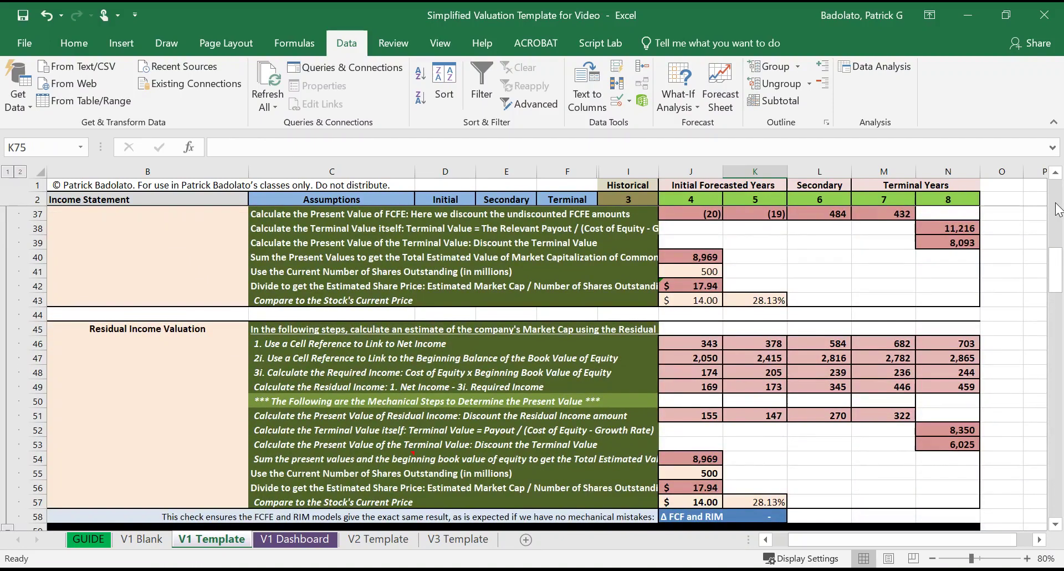
click(1054, 172)
click(1054, 175)
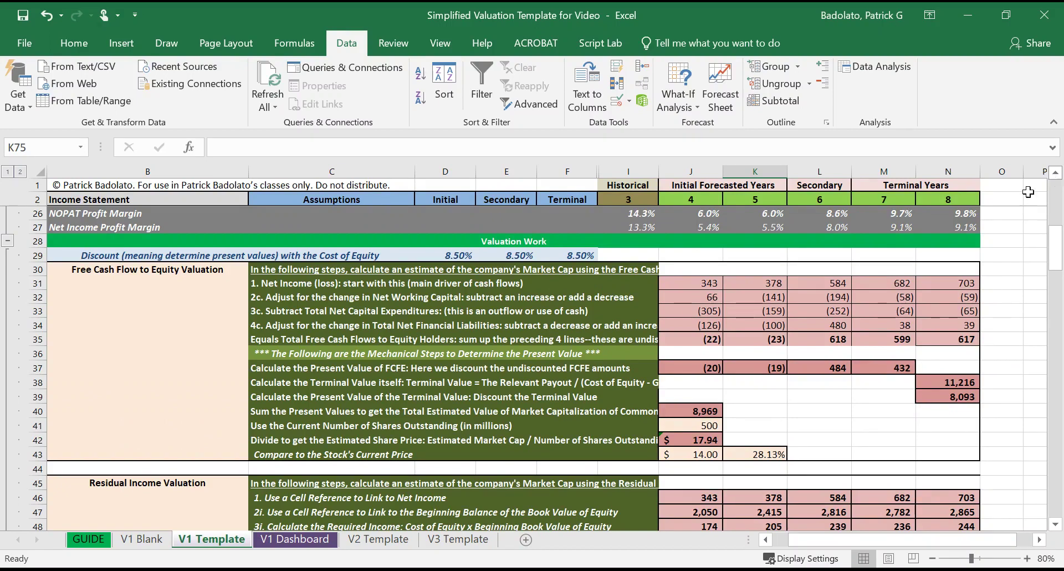
click(757, 297)
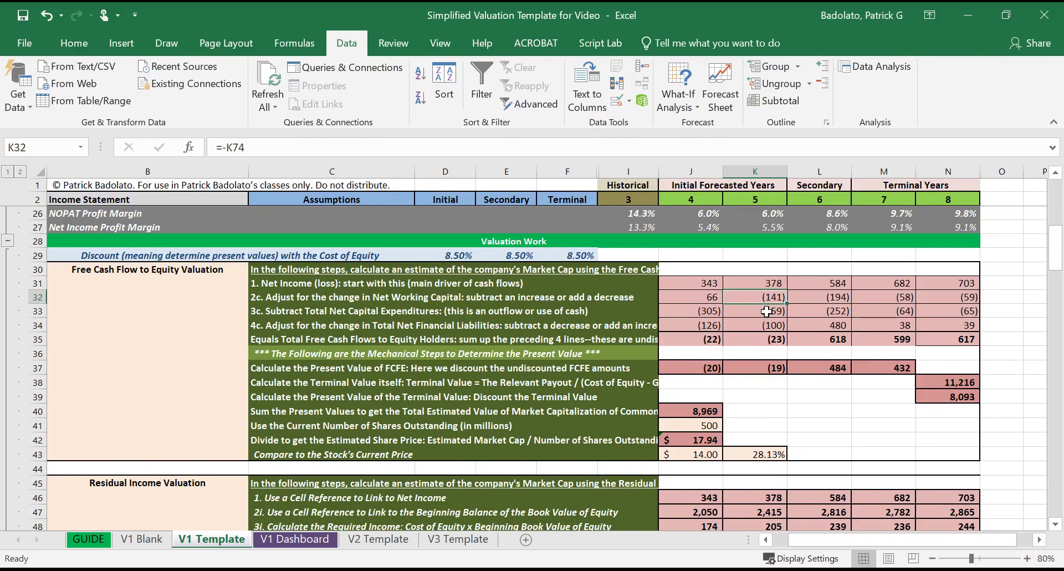
click(766, 311)
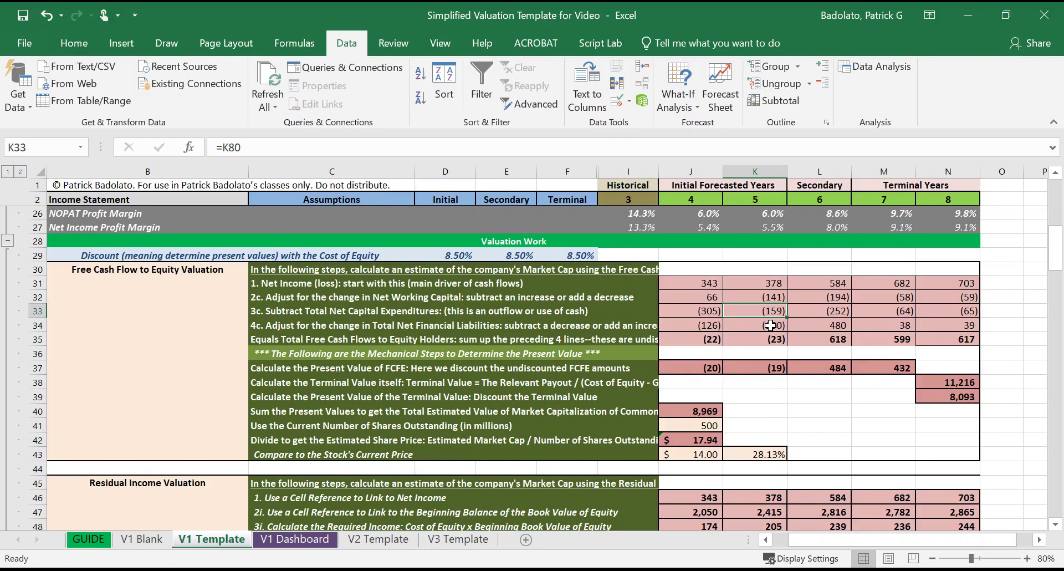
click(771, 325)
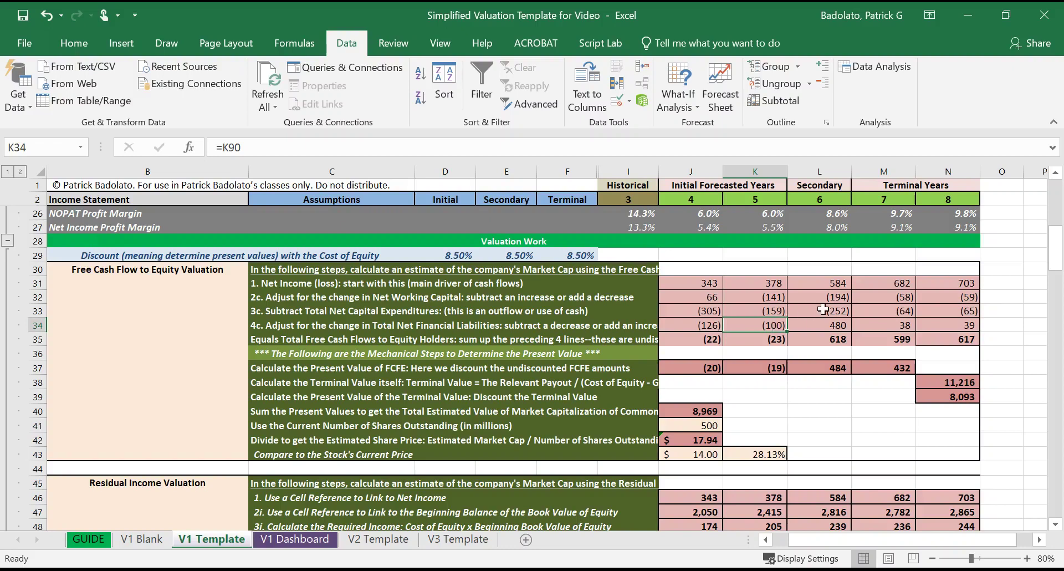
Step: Check the year 5 Total Free Cash Flows to Equity Holders formula in K35 against the four lines it sums in K31:K34
click(764, 338)
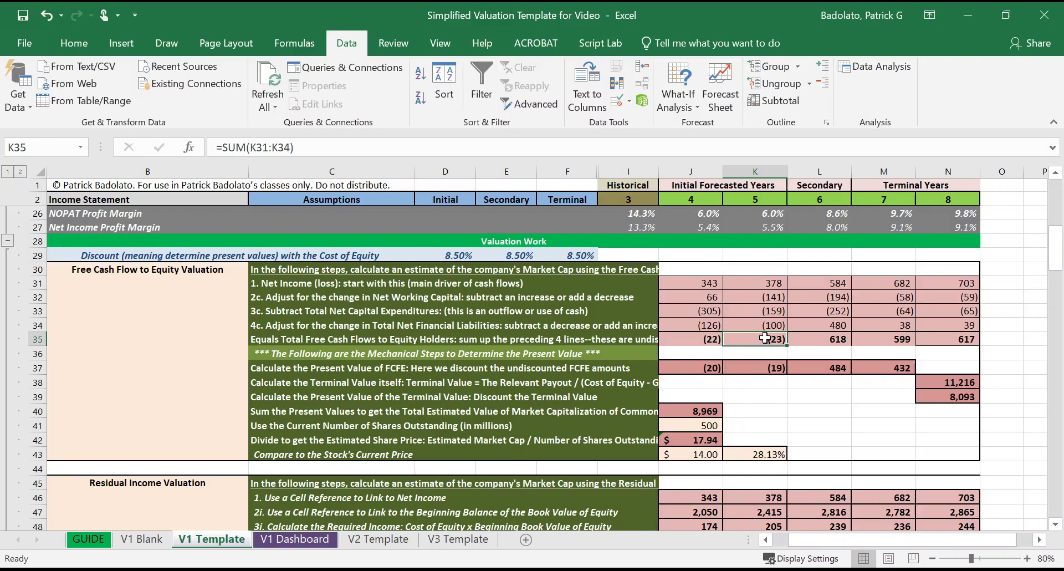
drag(771, 284, 771, 327)
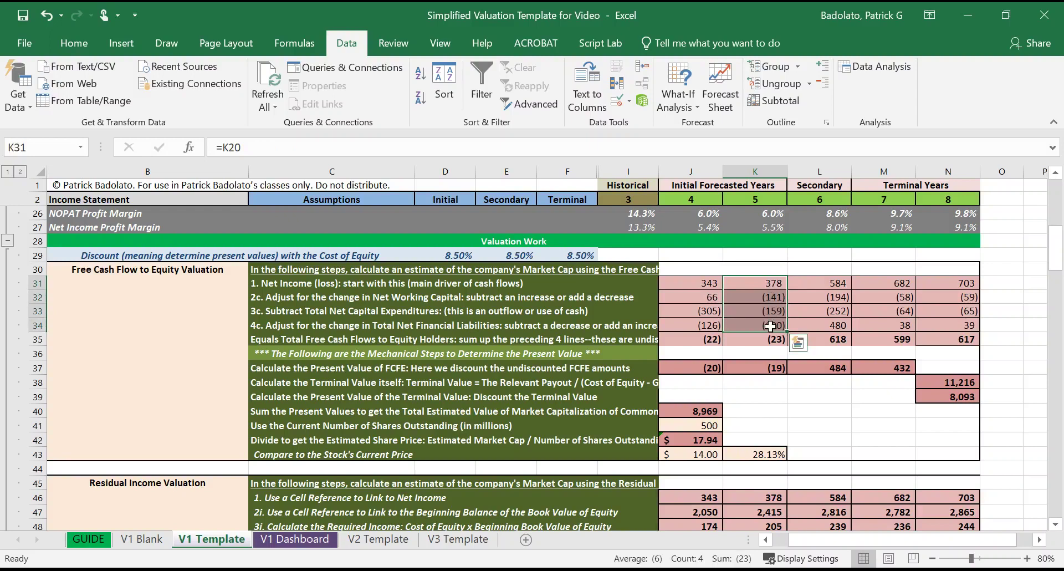
click(773, 341)
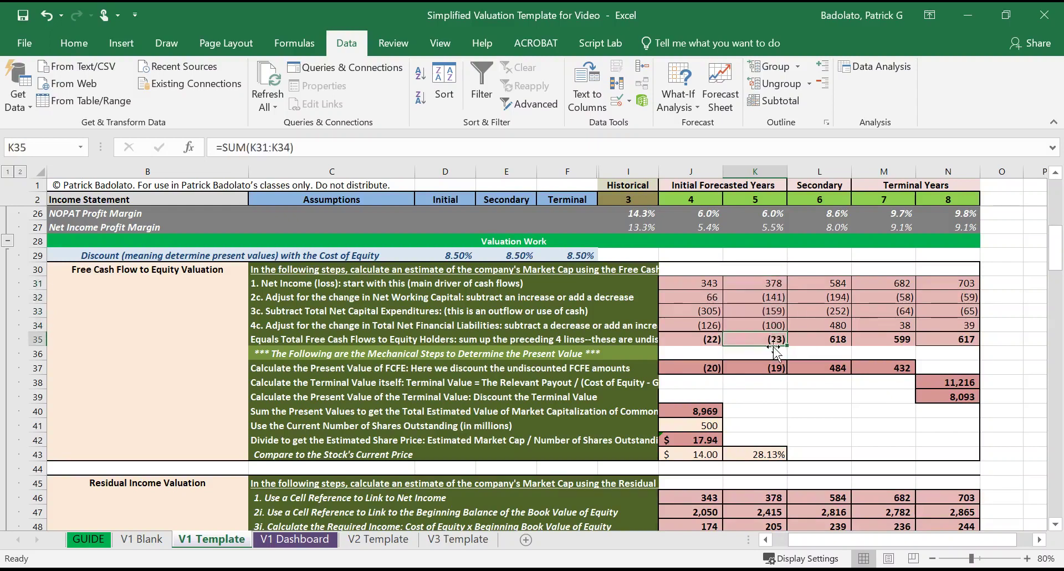
Step: Examine the FCFE present value formulas in K37 and L37, comparing year 6 with its undiscounted cash flow in L35
click(771, 370)
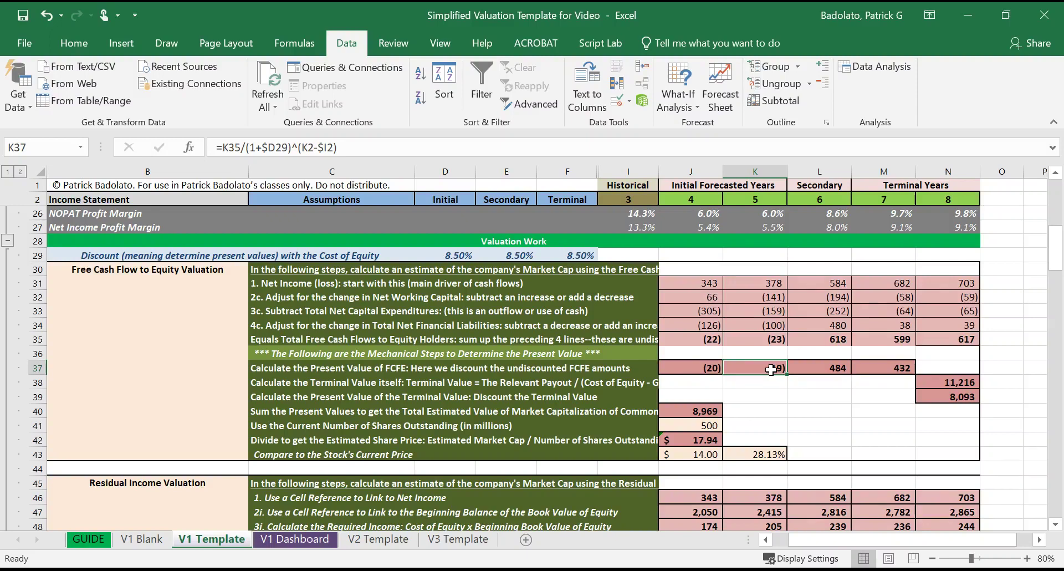
click(834, 339)
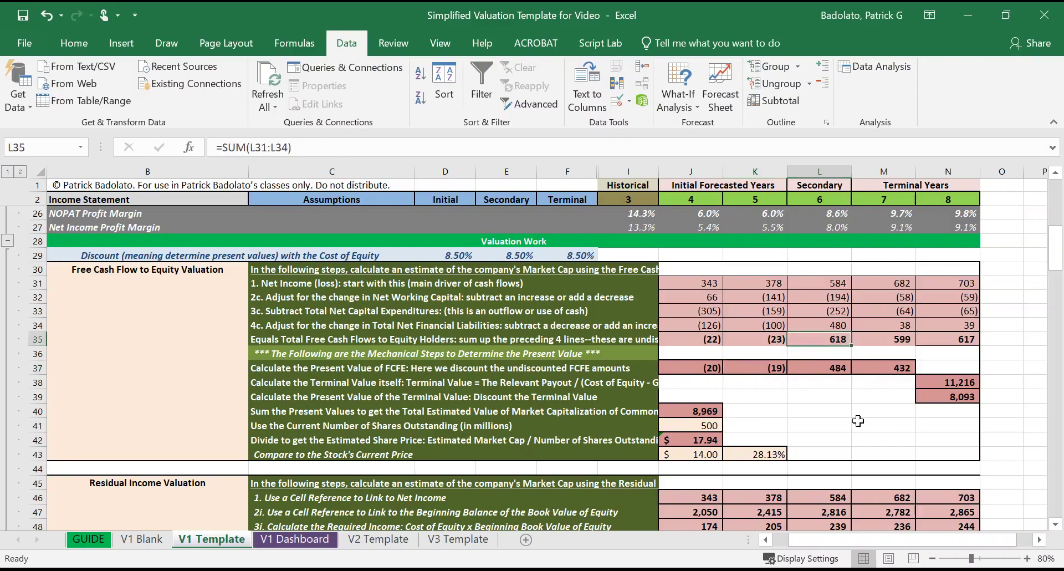
key(Down)
key(Down)
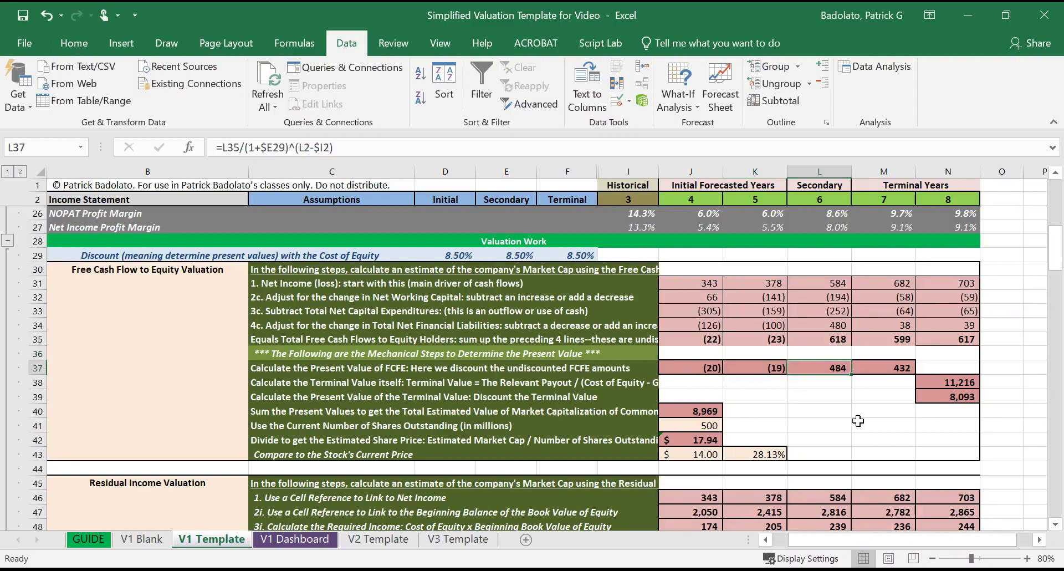
key(Up)
key(Up)
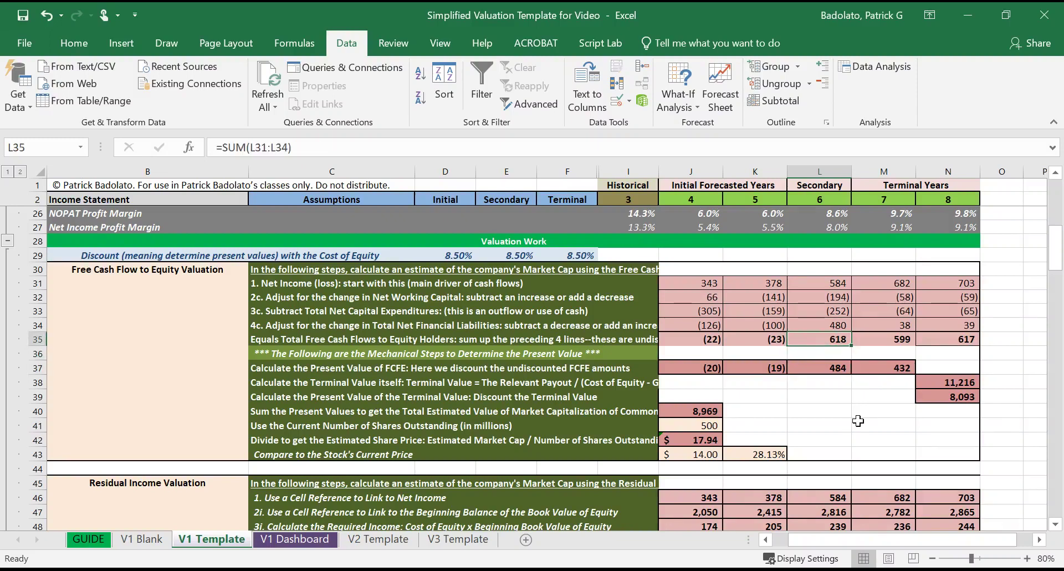
key(Down)
key(Down)
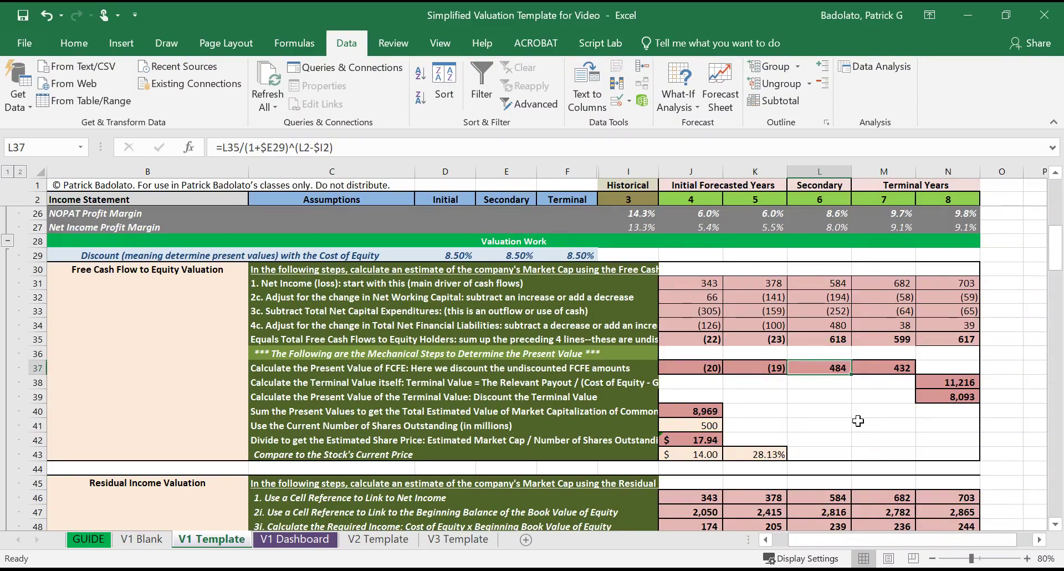
key(Up)
key(Up)
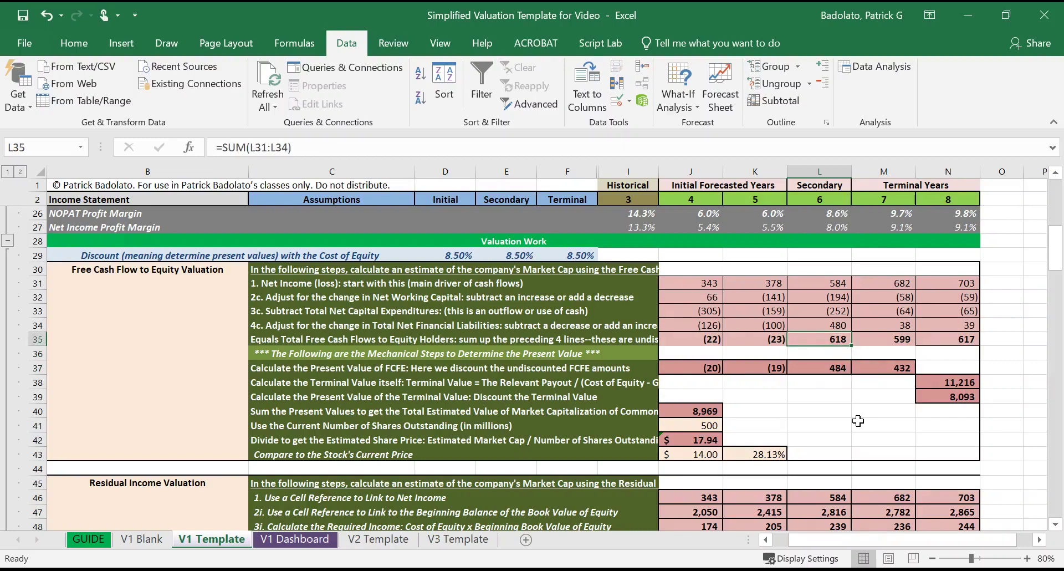
Step: Review the year 7 undiscounted cash flow in M35 and the present values of FCFE across J37:M37
right_click(715, 368)
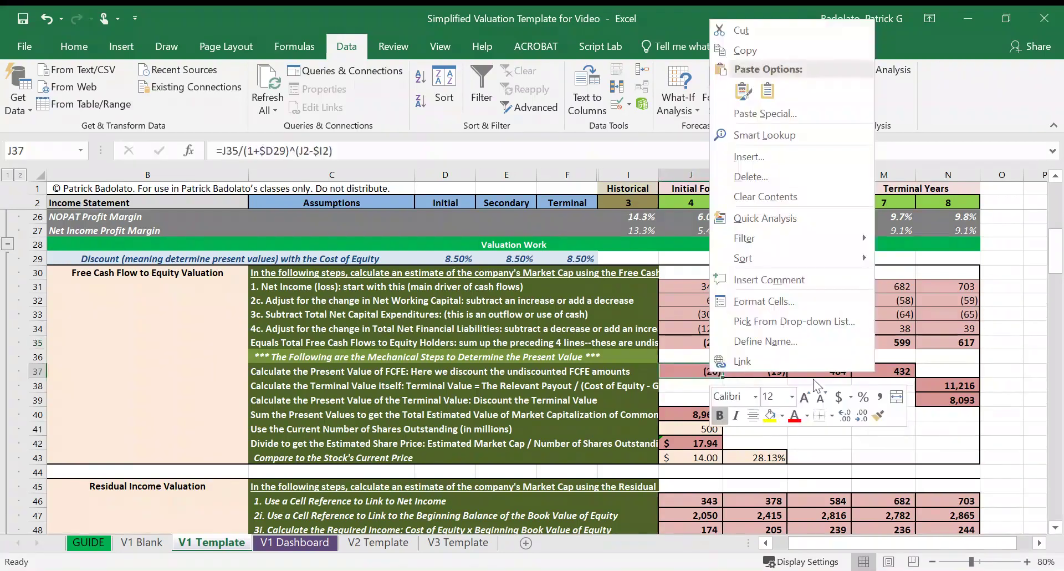
click(908, 345)
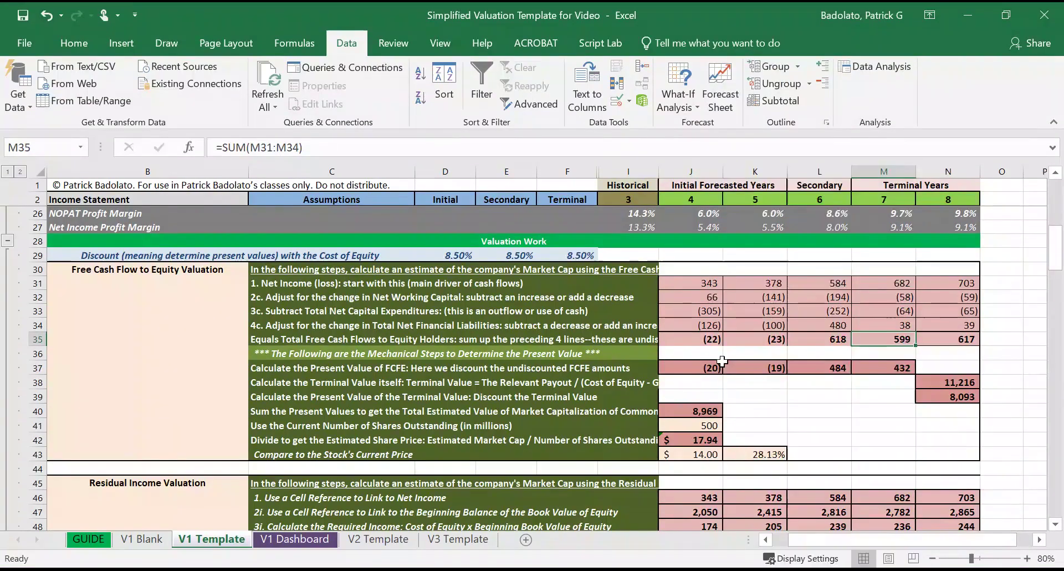
drag(712, 365, 887, 354)
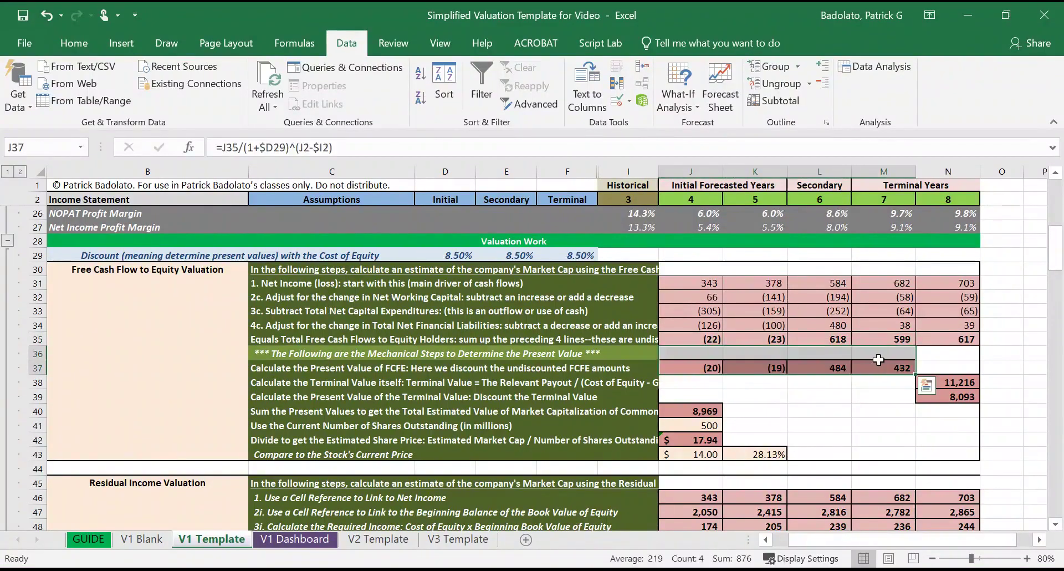
Step: Examine the Terminal Value formula in N38 together with the year 8 cash flow lines in N31:N35 that feed it
click(960, 381)
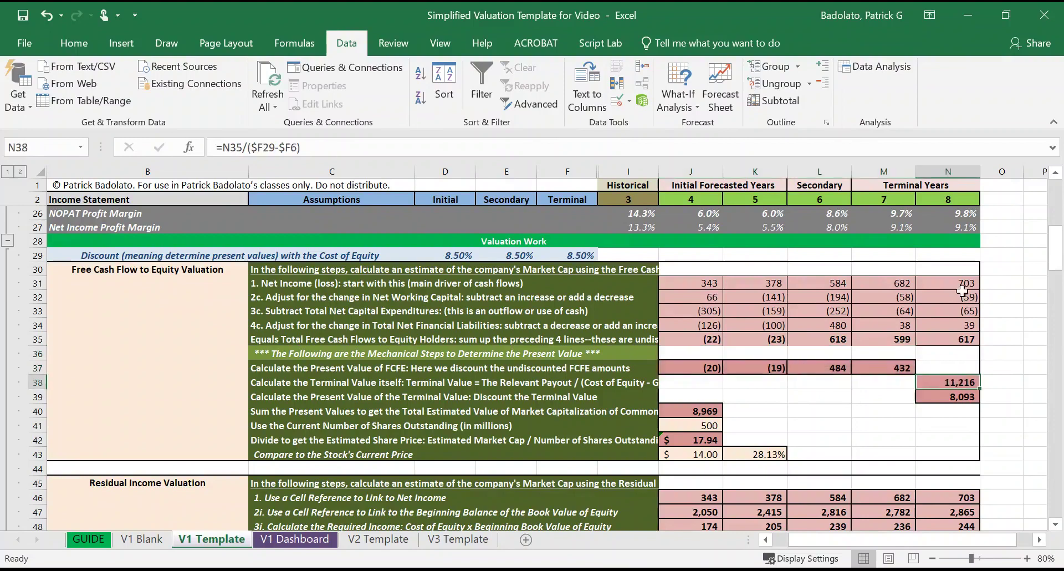
drag(959, 278, 958, 338)
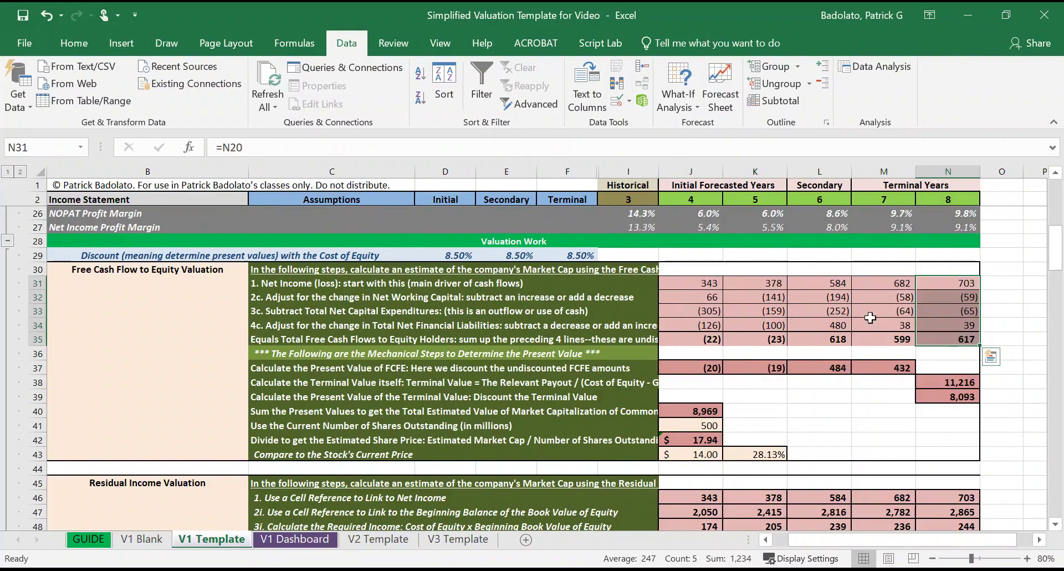
click(961, 365)
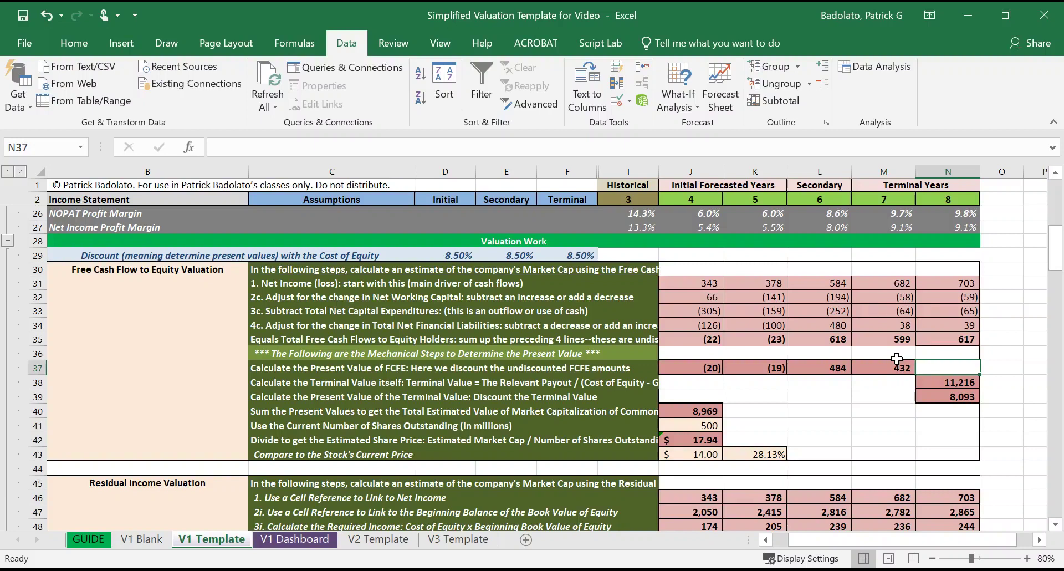
right_click(955, 288)
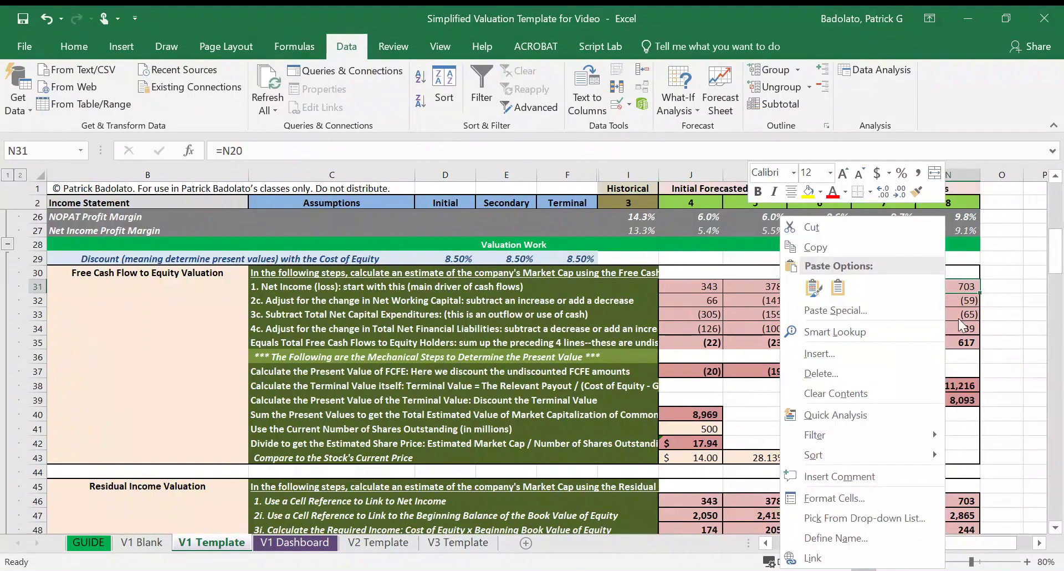
key(Escape)
drag(935, 283, 934, 342)
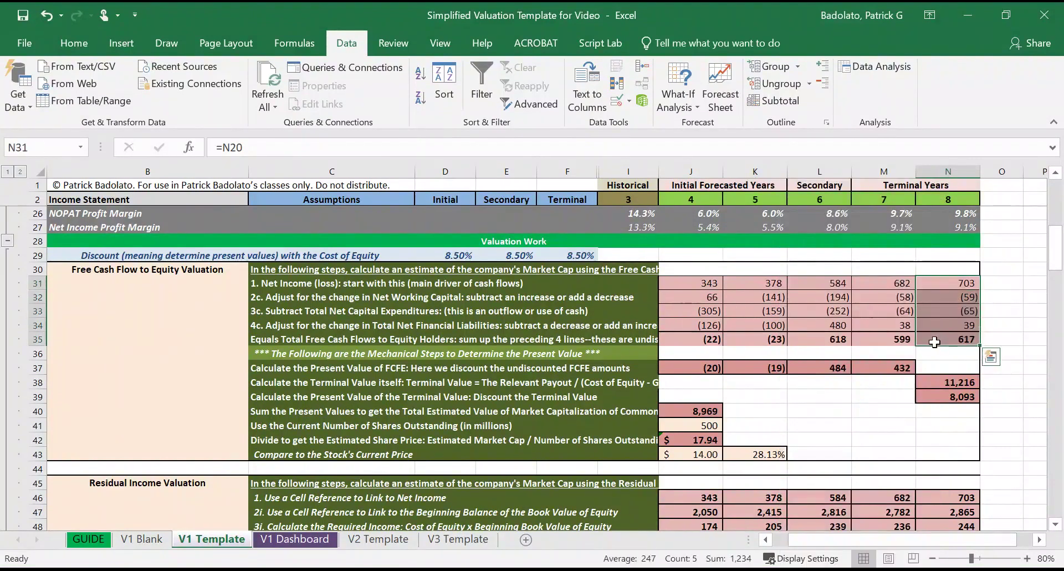
click(949, 381)
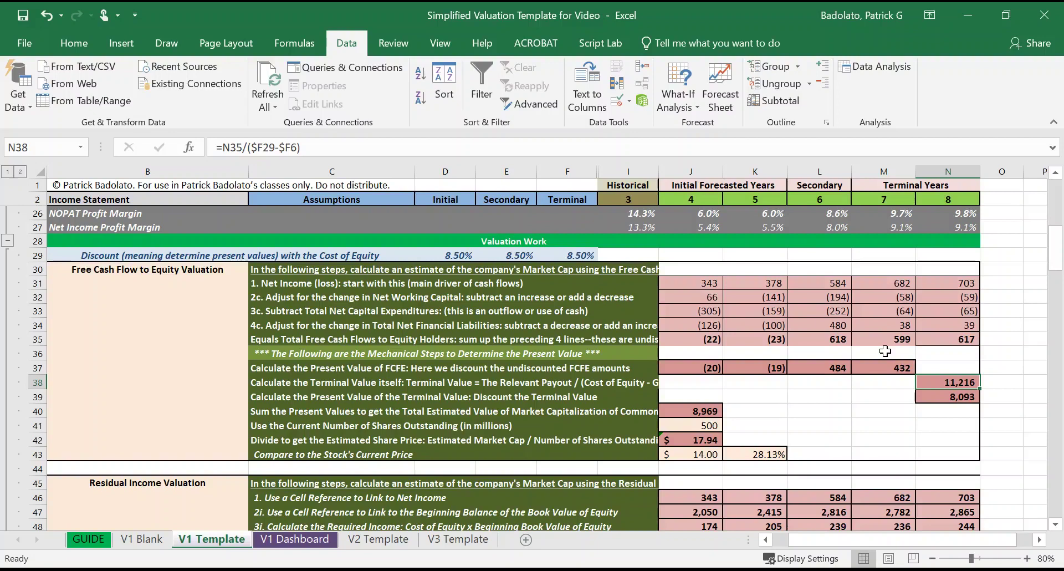
Step: Inspect the present value of the Terminal Value in N39 and the market capitalization formula in J40
click(944, 398)
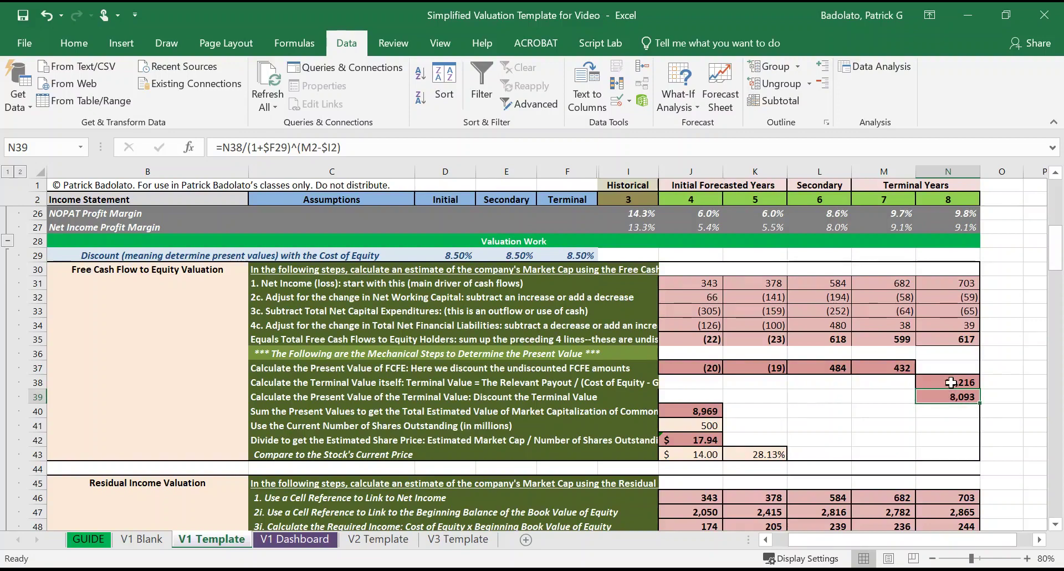
click(698, 410)
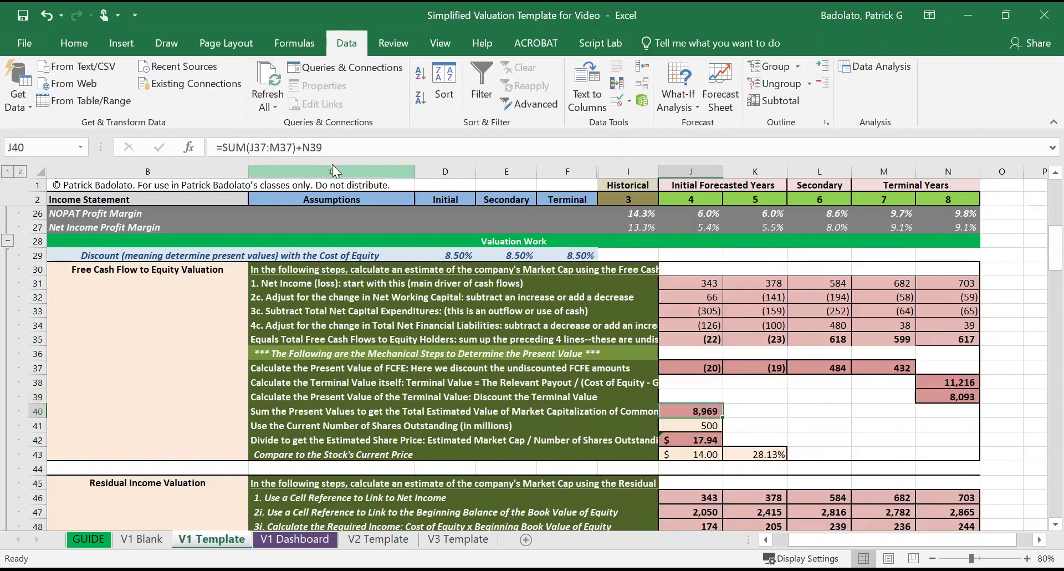
click(323, 148)
key(Return)
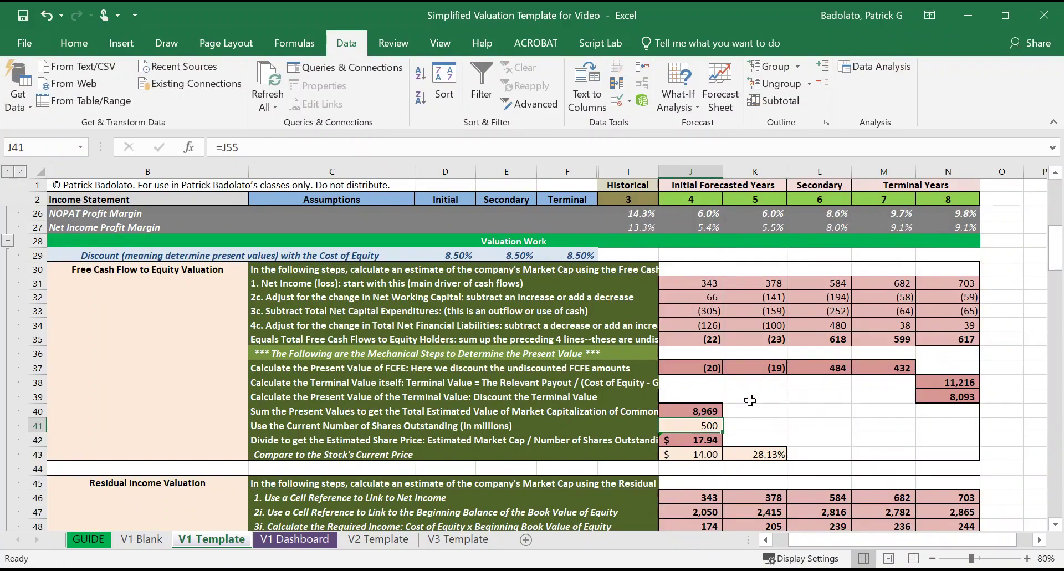
Step: Trace the Estimated Share Price in J42 to the market capitalization in J40, and inspect its comparison with the stock's current price in J43 and K43
click(686, 438)
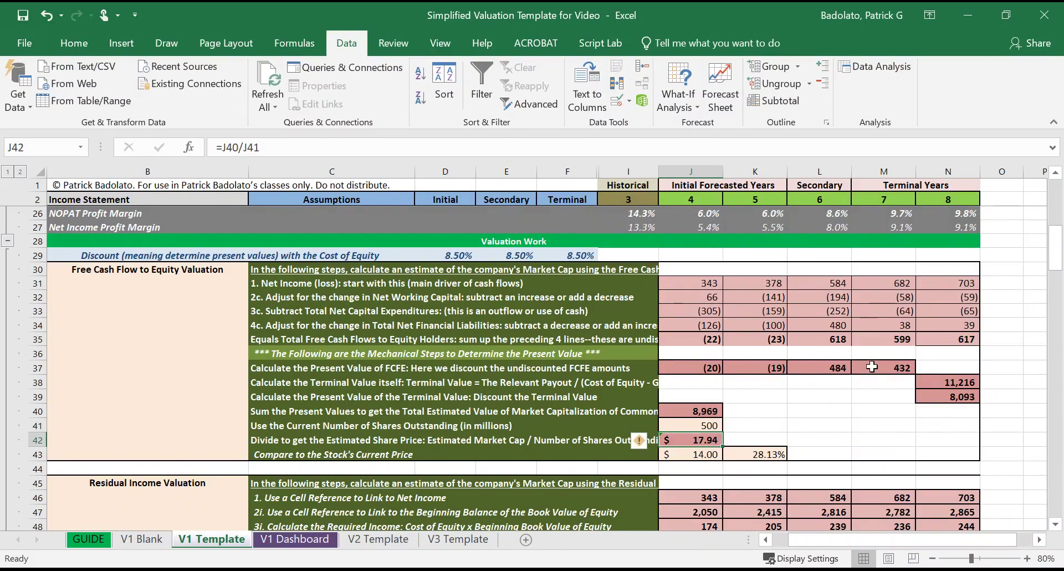
click(702, 407)
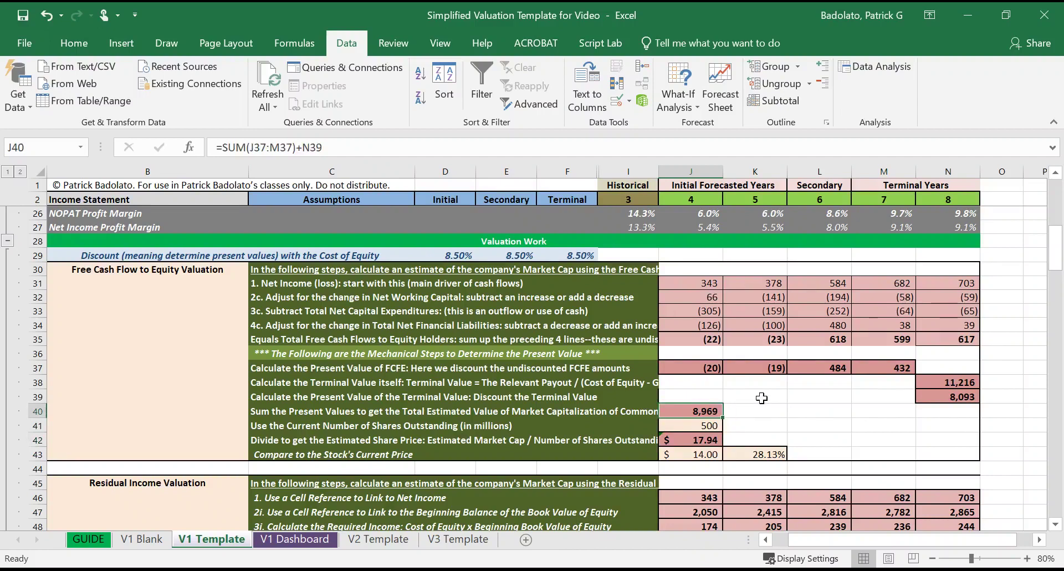
click(690, 441)
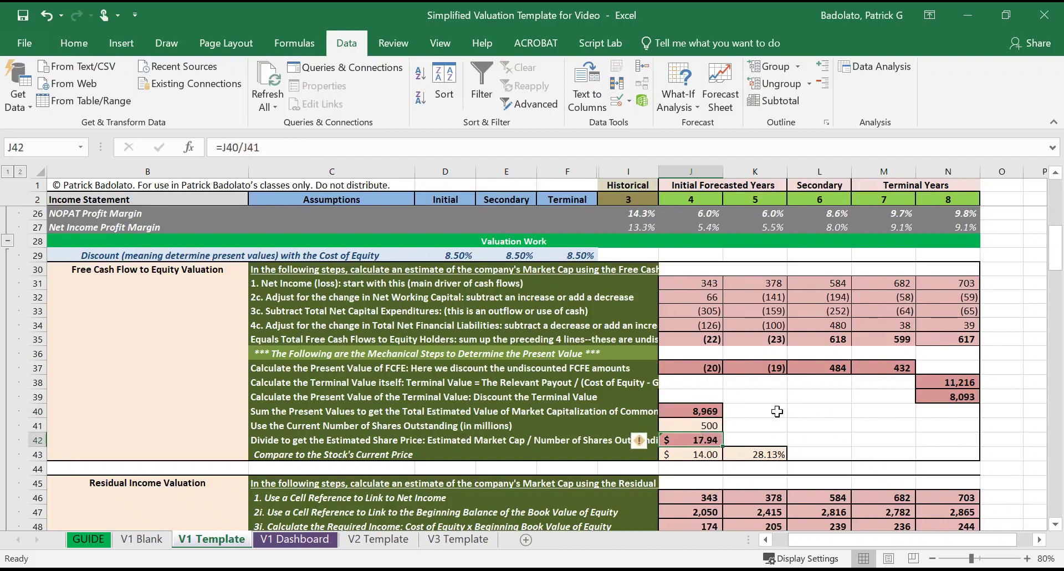
click(709, 454)
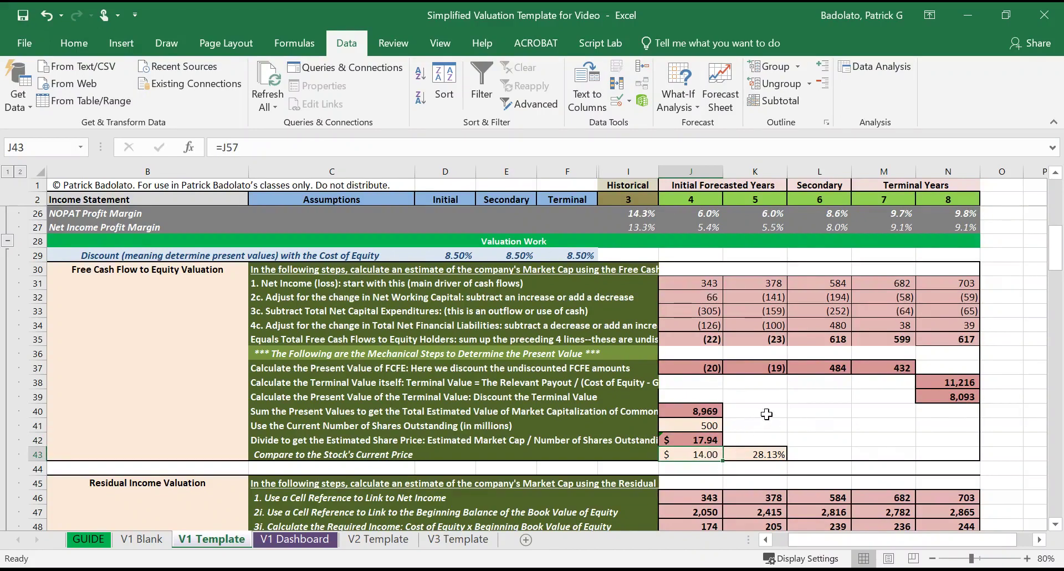
click(771, 455)
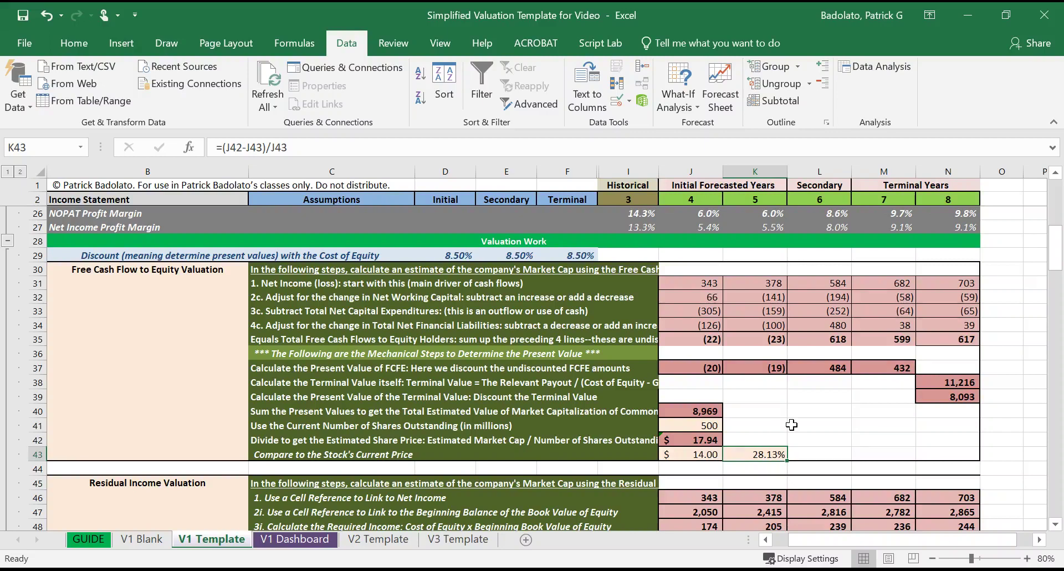
Step: Review the Residual Income Valuation section, covering the net income link in J46 and the year 5 residual income lines in K46:K49
click(767, 414)
key(Down)
key(Down)
key(Down)
key(Down)
key(Down)
key(Down)
key(Down)
key(Down)
key(Down)
key(Down)
key(Down)
key(Down)
key(Down)
key(Down)
key(Down)
key(Down)
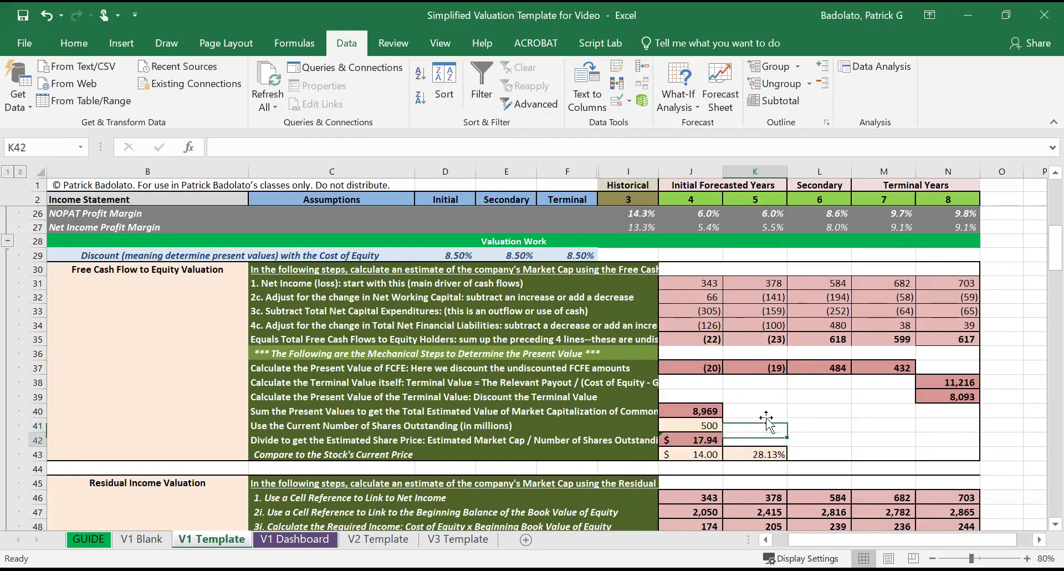
key(Down)
key(Down)
key(Down)
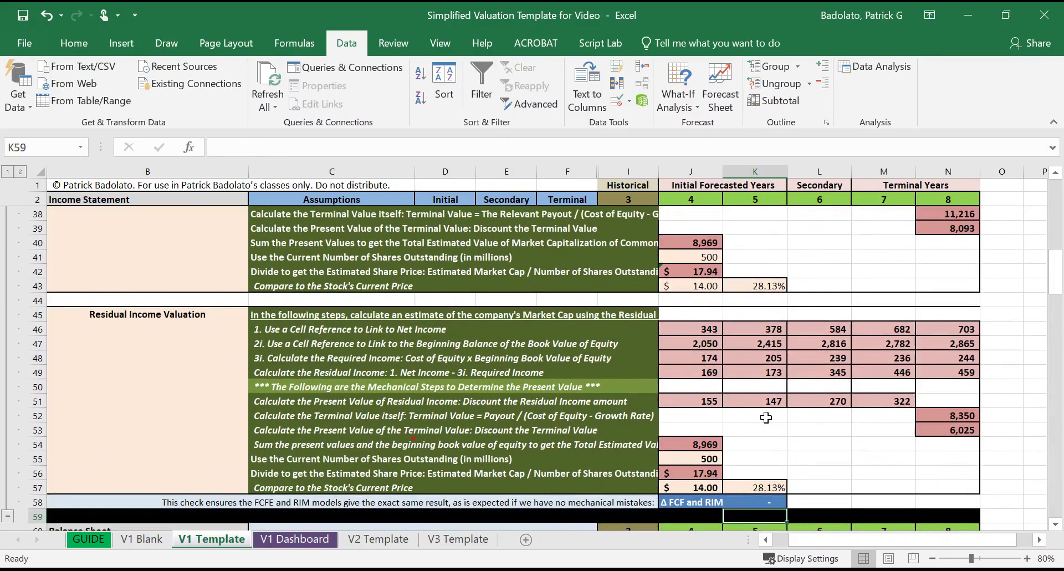
click(700, 329)
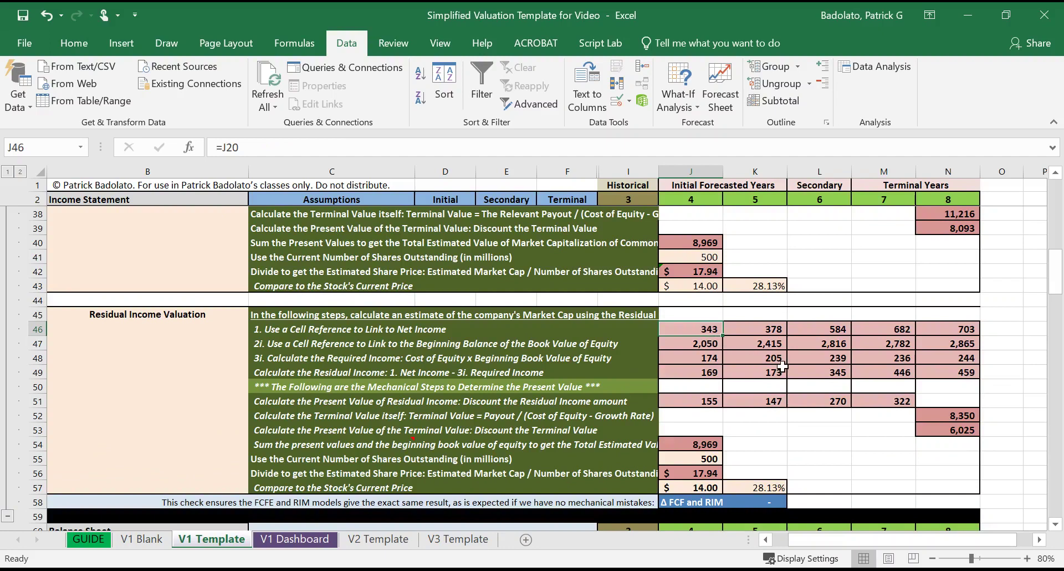
right_click(770, 329)
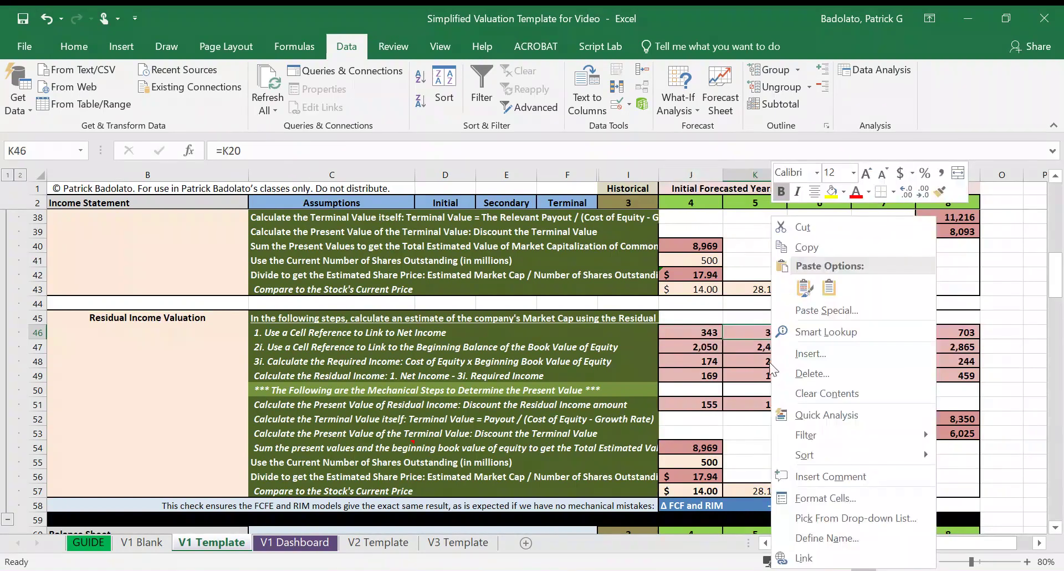
key(Escape)
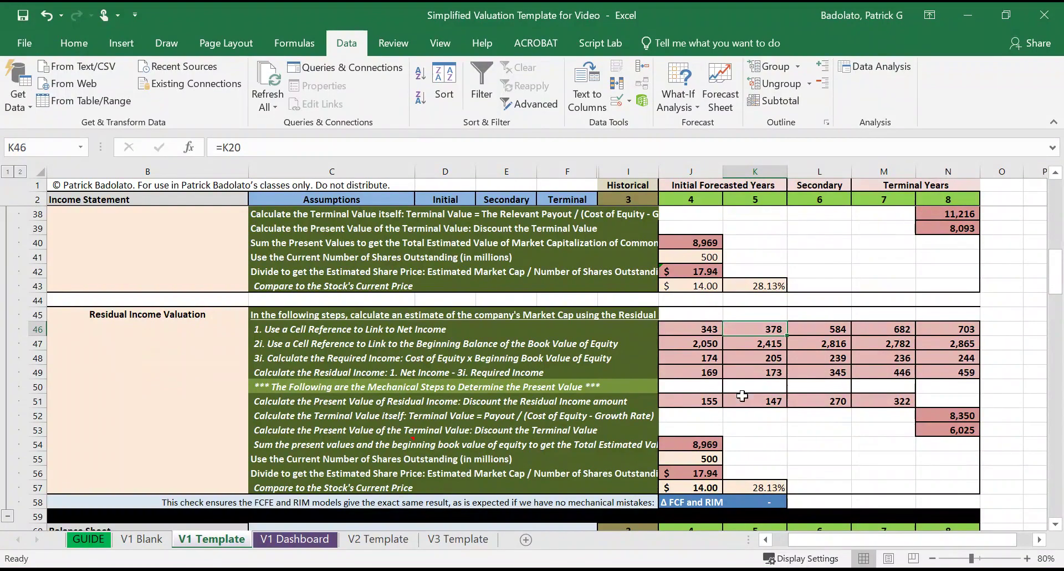
drag(744, 327, 746, 372)
Step: Trace the present value of residual income in J51 to J49, and inspect the Terminal Value formulas in N52 and N53
click(695, 402)
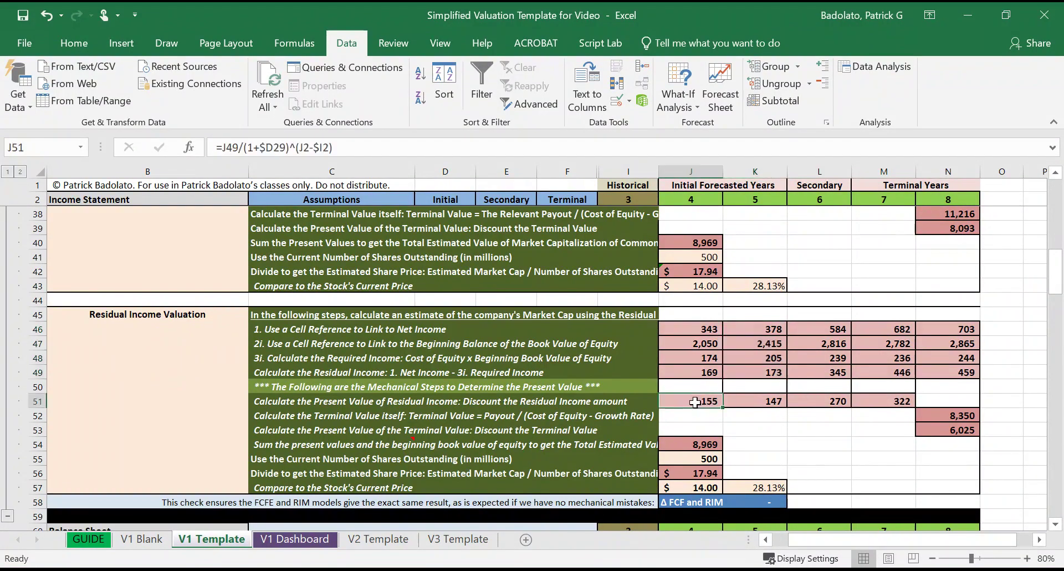
click(697, 372)
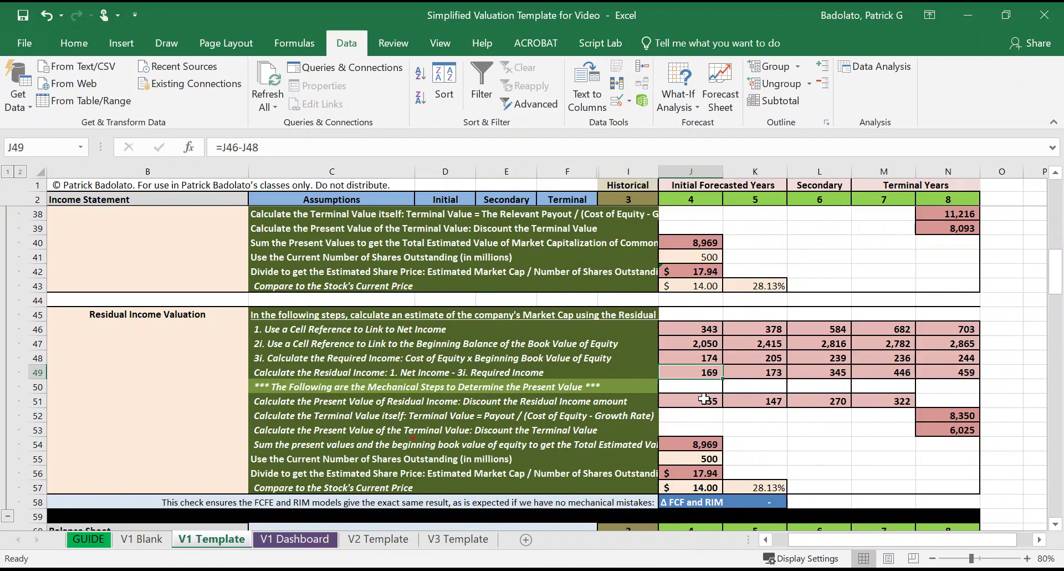
click(703, 399)
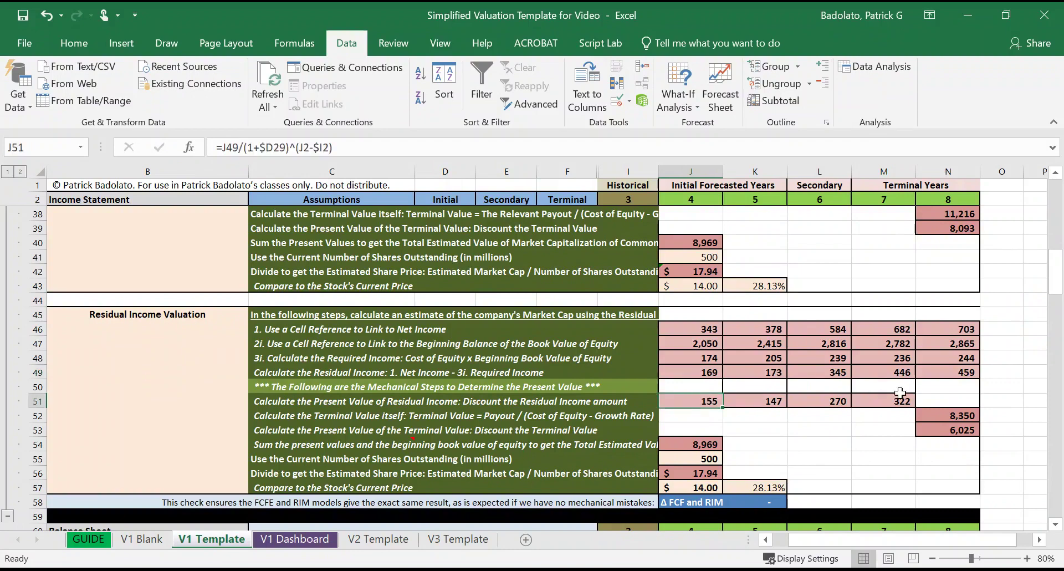
click(951, 415)
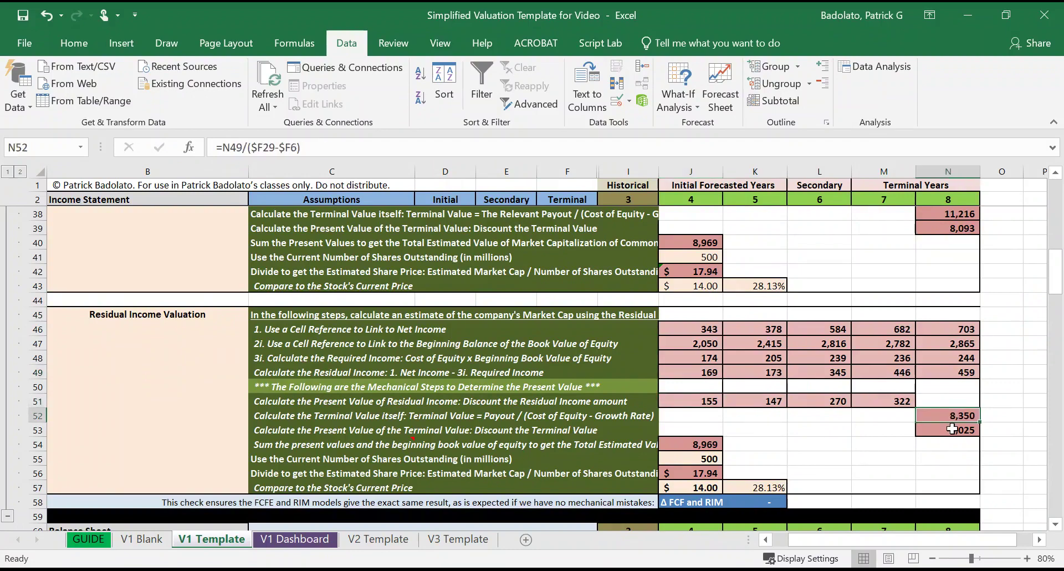
click(952, 429)
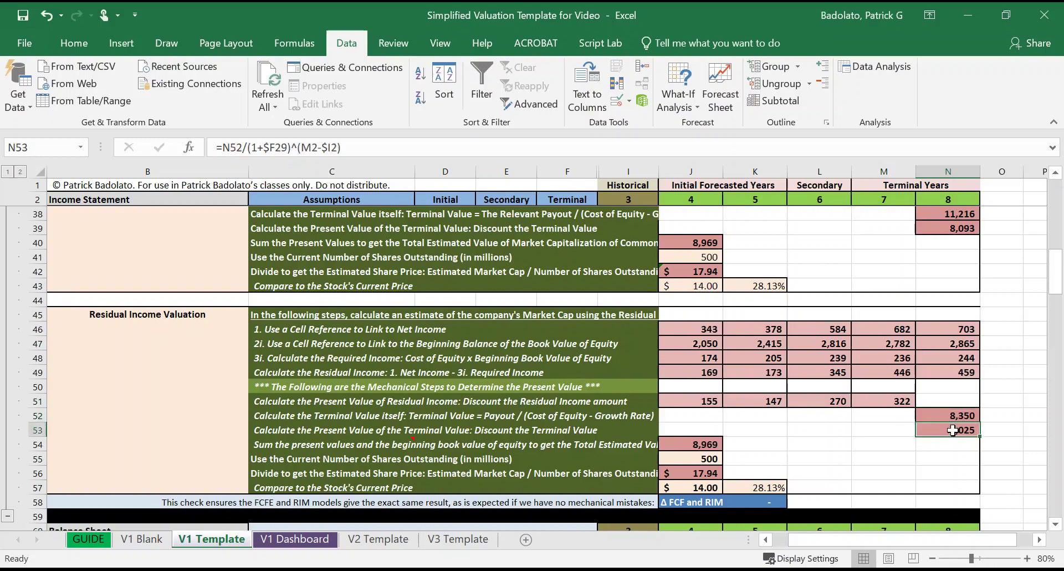
Step: Inspect the residual income market capitalization formula in J54 with its inputs in J46:N53, and compare it with the FCFE market capitalization in J40
click(685, 441)
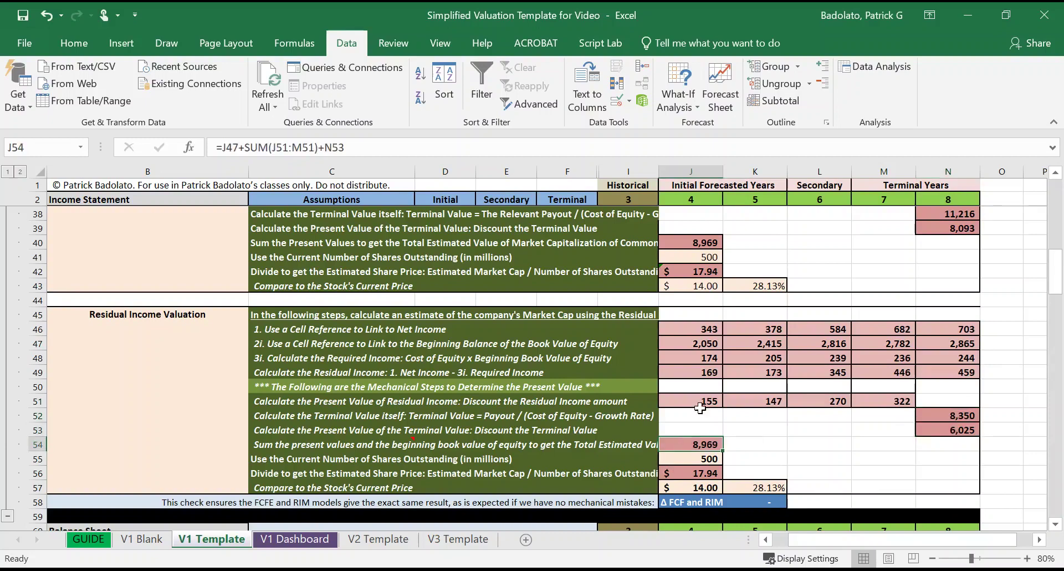
drag(688, 328, 948, 428)
click(686, 445)
ctrl+click(701, 239)
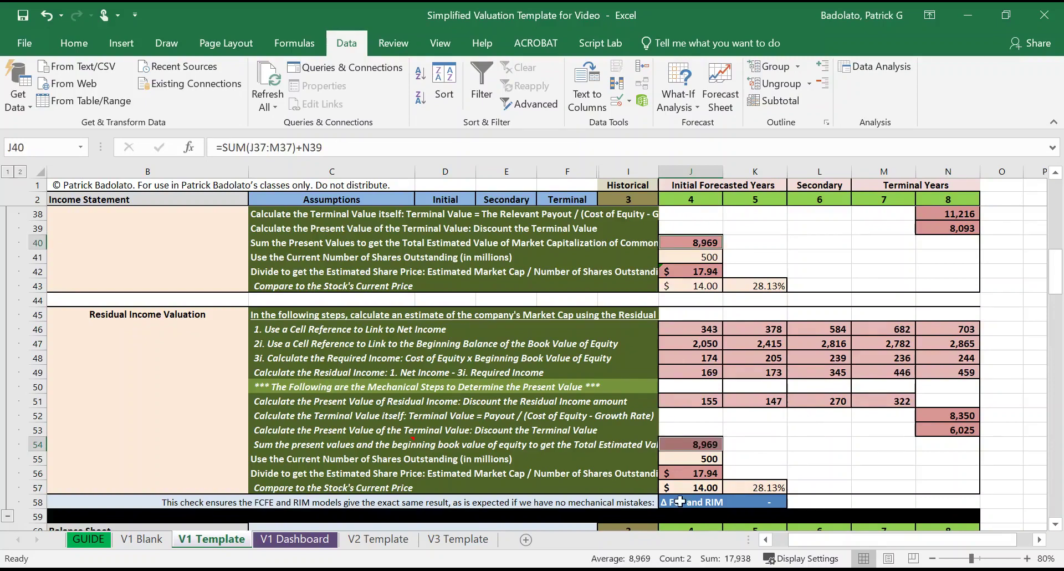
Step: Examine the shares outstanding in J55, the Estimated Share Price in J56 and its comparison with the stock's current price in J57 and K57
click(775, 455)
click(696, 459)
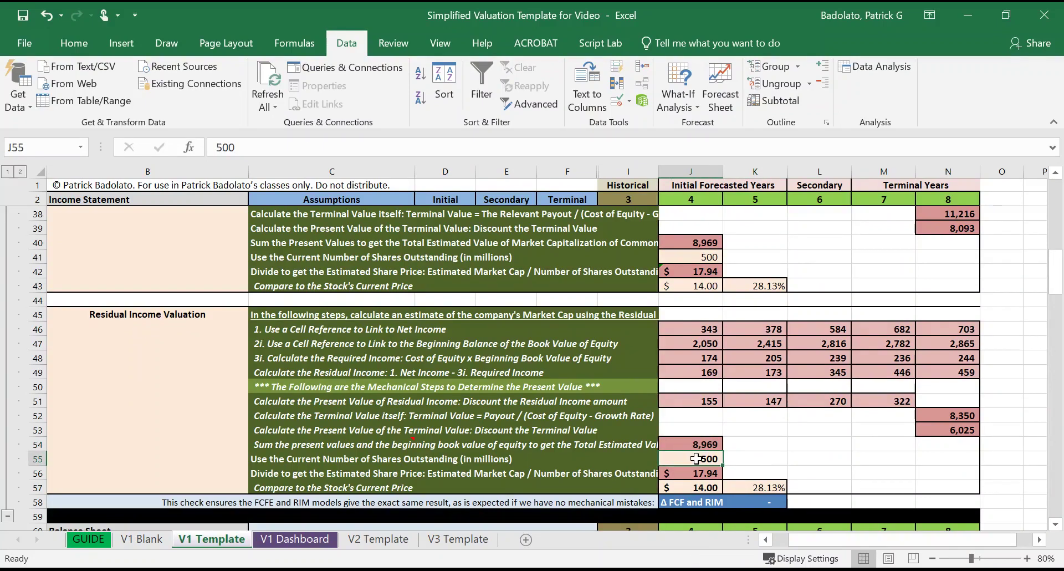
click(696, 474)
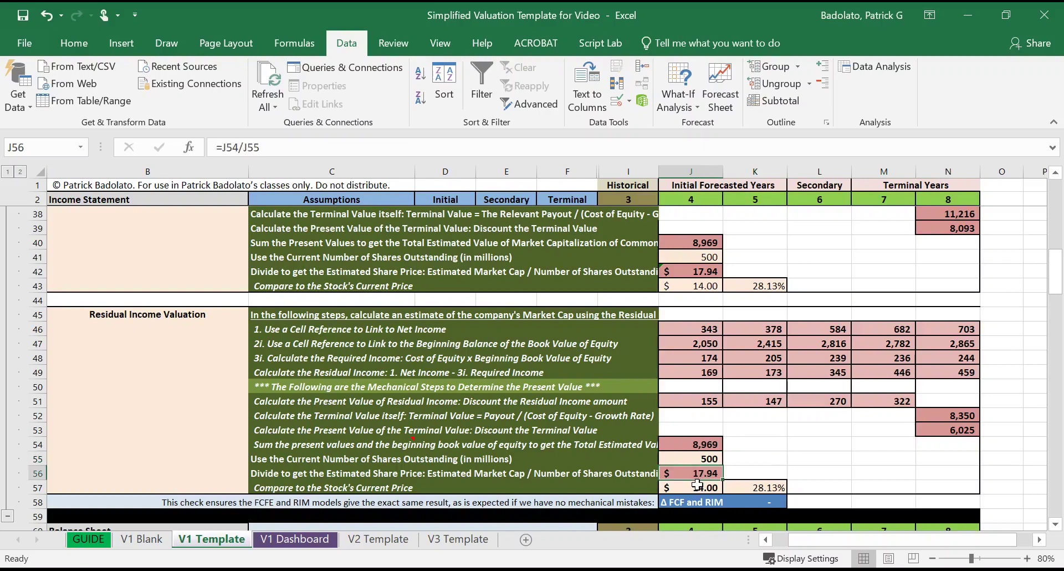
click(697, 485)
click(756, 487)
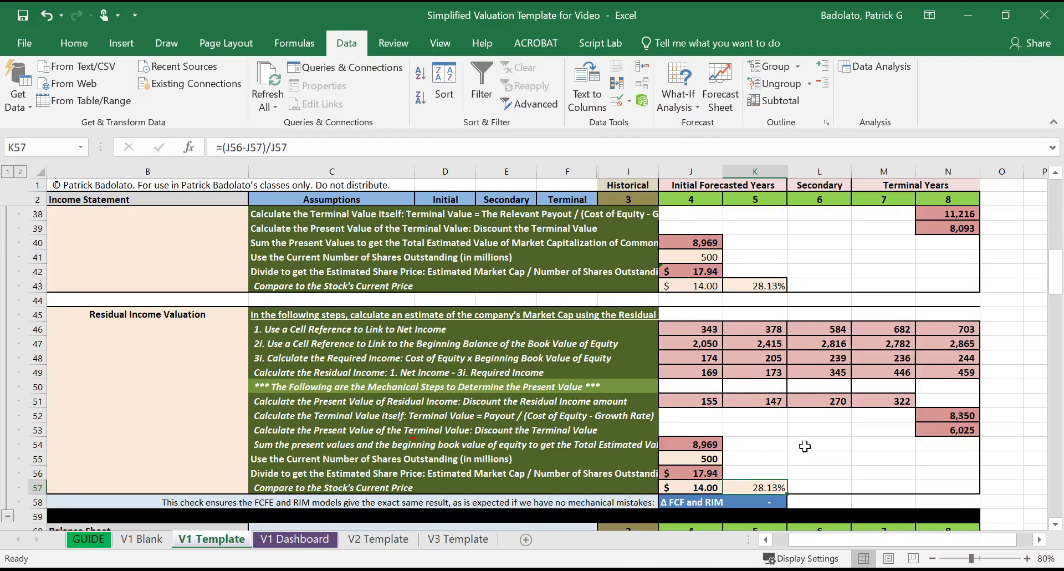
Step: Inspect the FCFE versus RIM check formula in K58 and compare the two models' price differences in K43 and K57
click(756, 499)
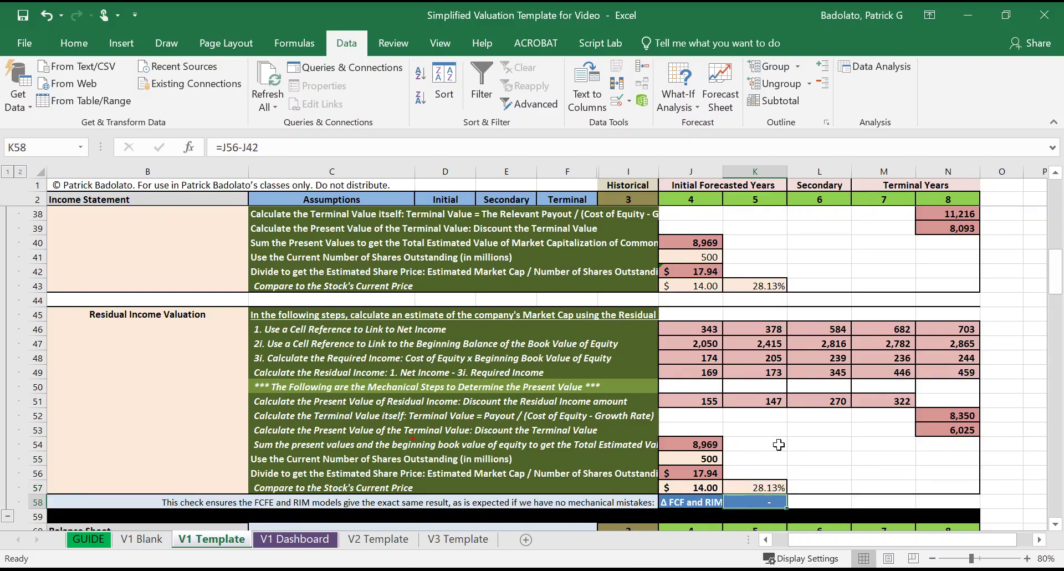
click(755, 285)
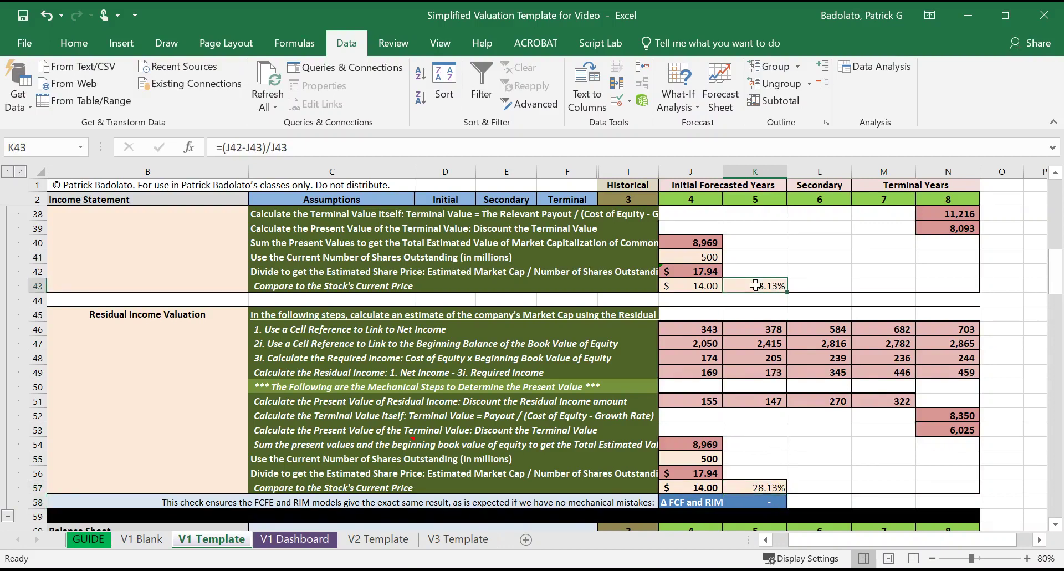
ctrl+click(763, 487)
click(763, 465)
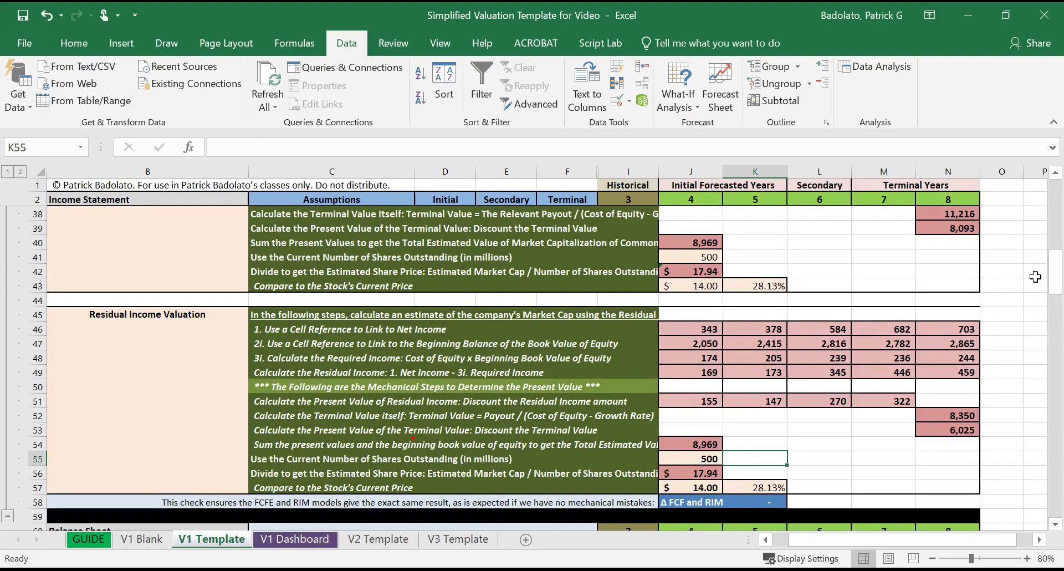
Step: Return to the Income Statement and review the Revenue Stream 2, Operating Expense 1 and Operating Expense 2 lines, including the formula in J11
scroll(765, 280, up, 12)
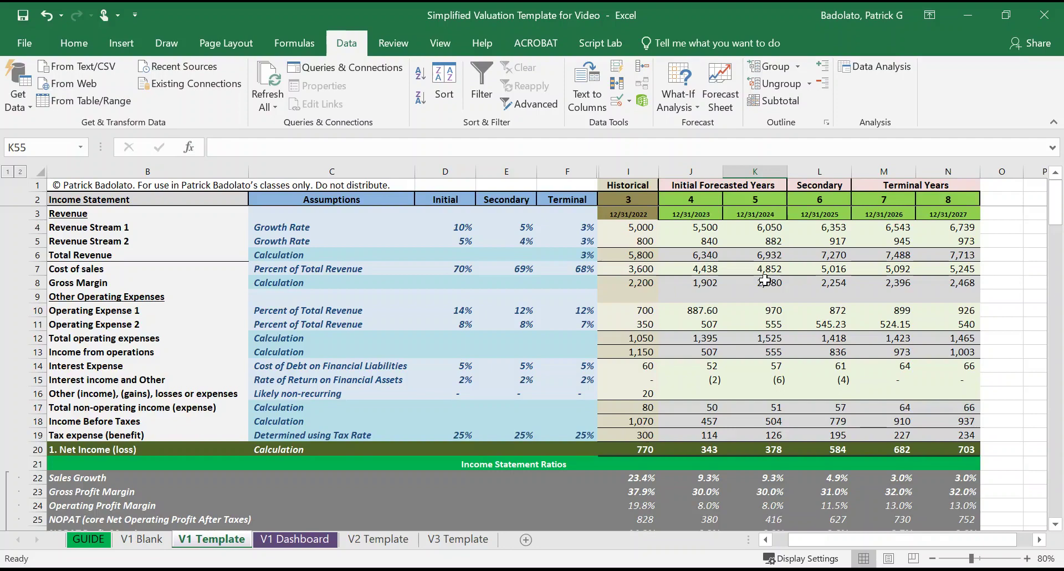
click(94, 237)
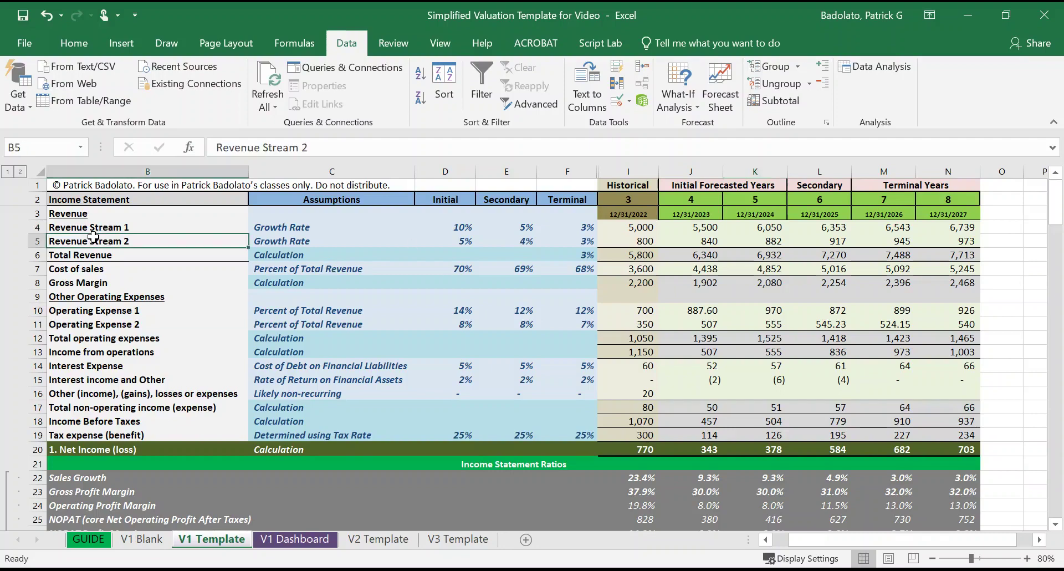
click(98, 312)
click(93, 325)
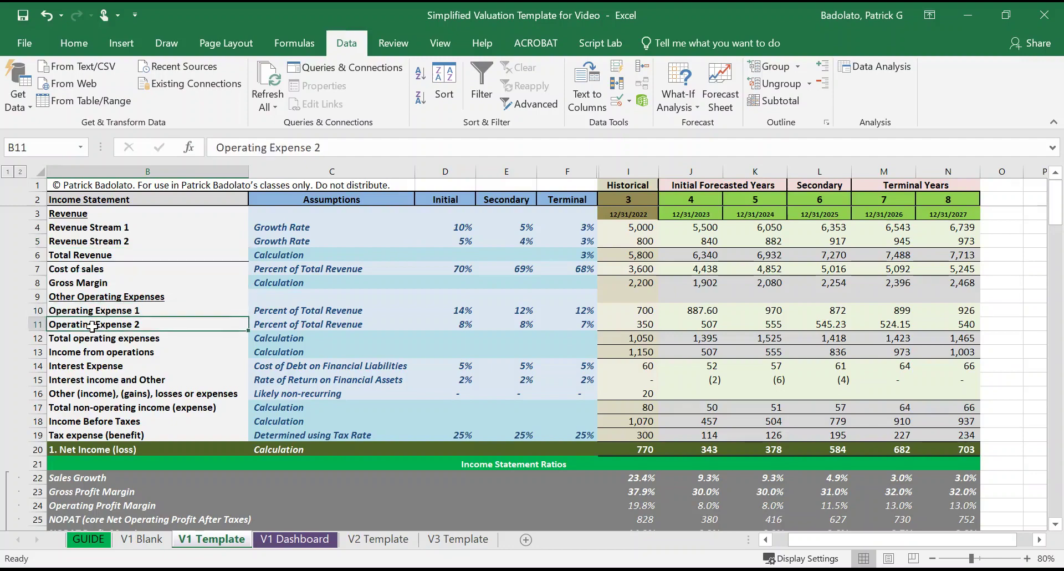
click(714, 329)
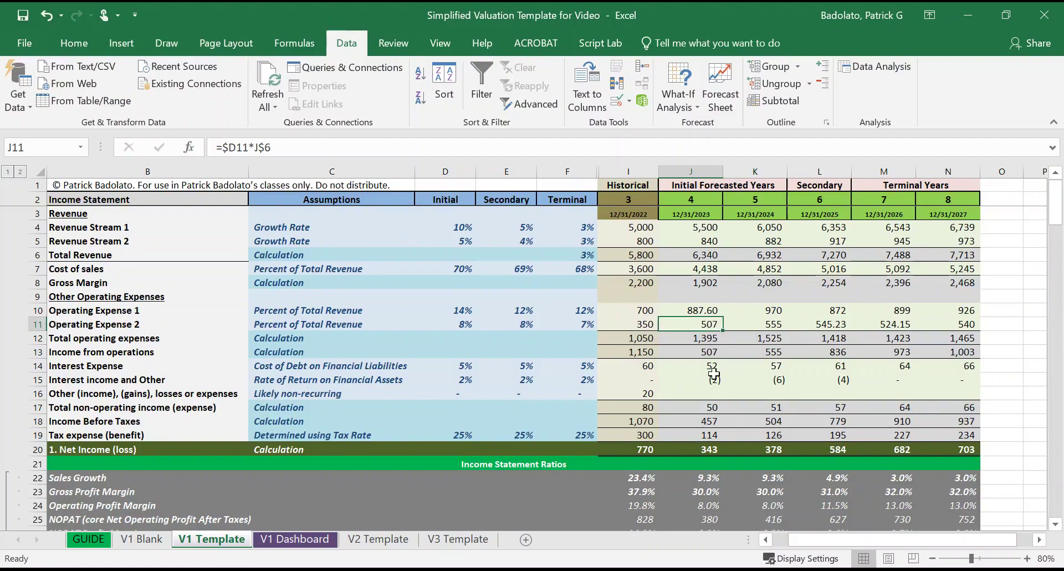
Step: View the V2 Template and V3 Template sheets, and return to the V1 Template sheet
click(370, 540)
click(444, 540)
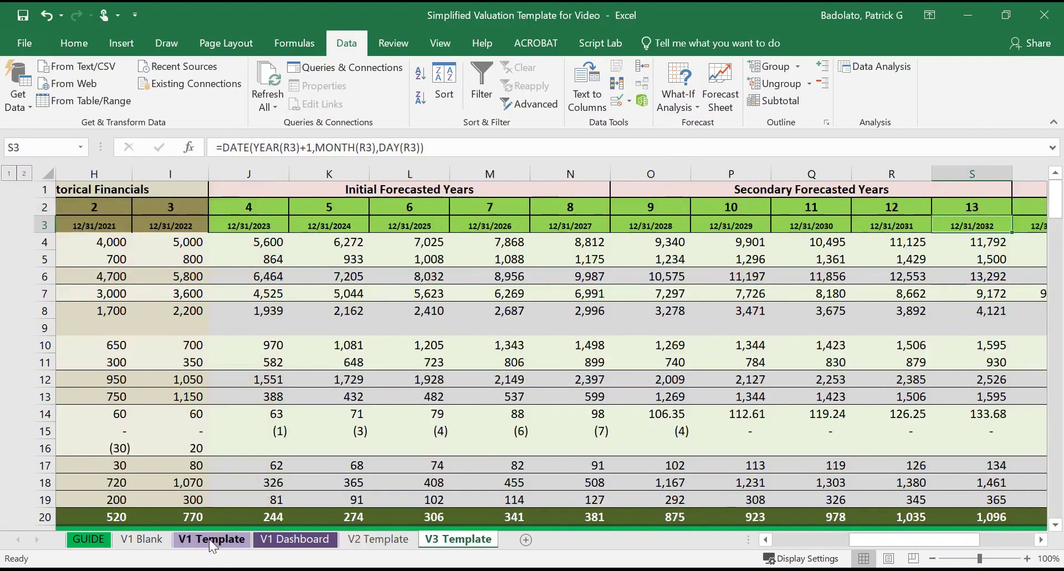
click(189, 538)
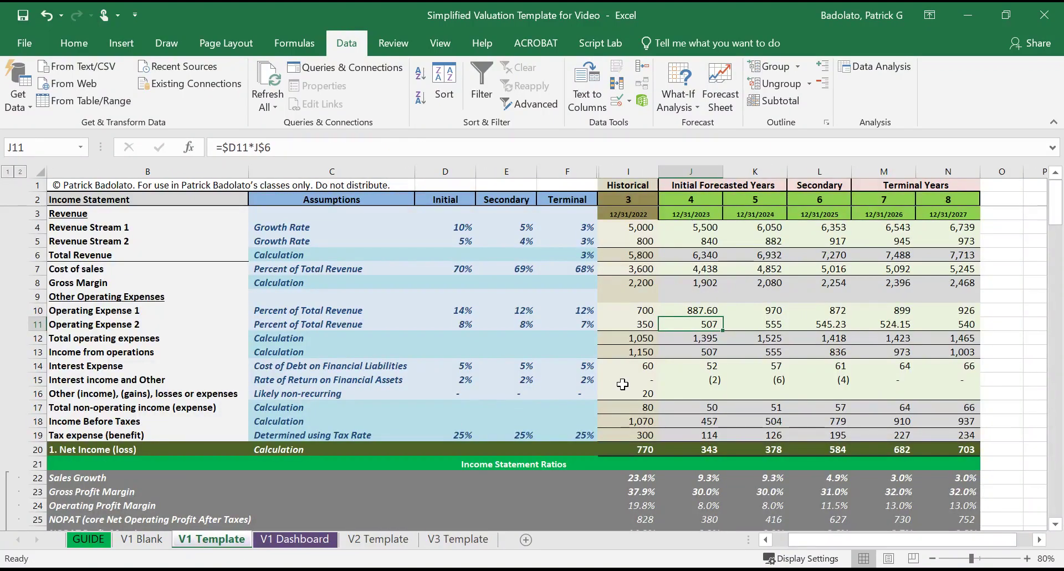